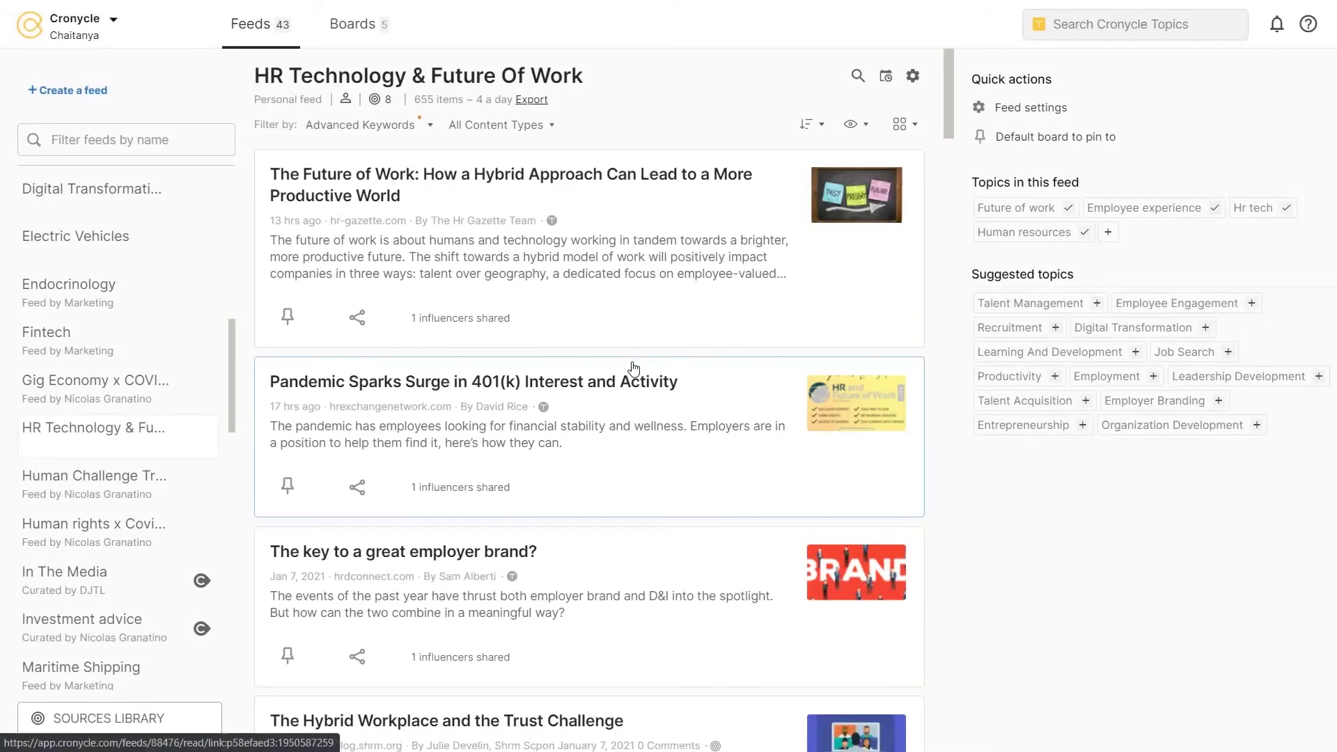
{"action": "scroll", "coordinate": [633, 368], "scroll_direction": "down", "scroll_amount": 2}
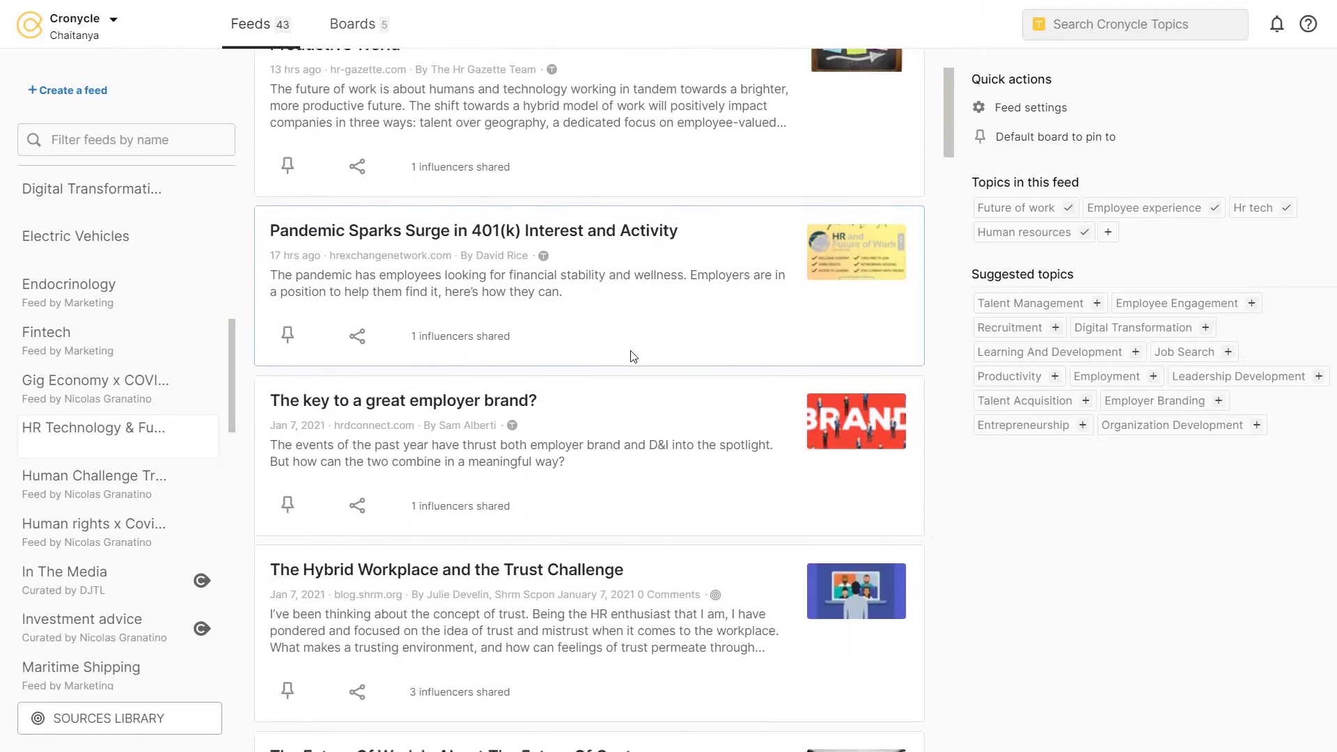
{"action": "scroll", "coordinate": [631, 356], "scroll_direction": "down", "scroll_amount": 1}
{"action": "scroll", "coordinate": [631, 356], "scroll_direction": "down", "scroll_amount": 1}
{"action": "scroll", "coordinate": [632, 356], "scroll_direction": "down", "scroll_amount": 2}
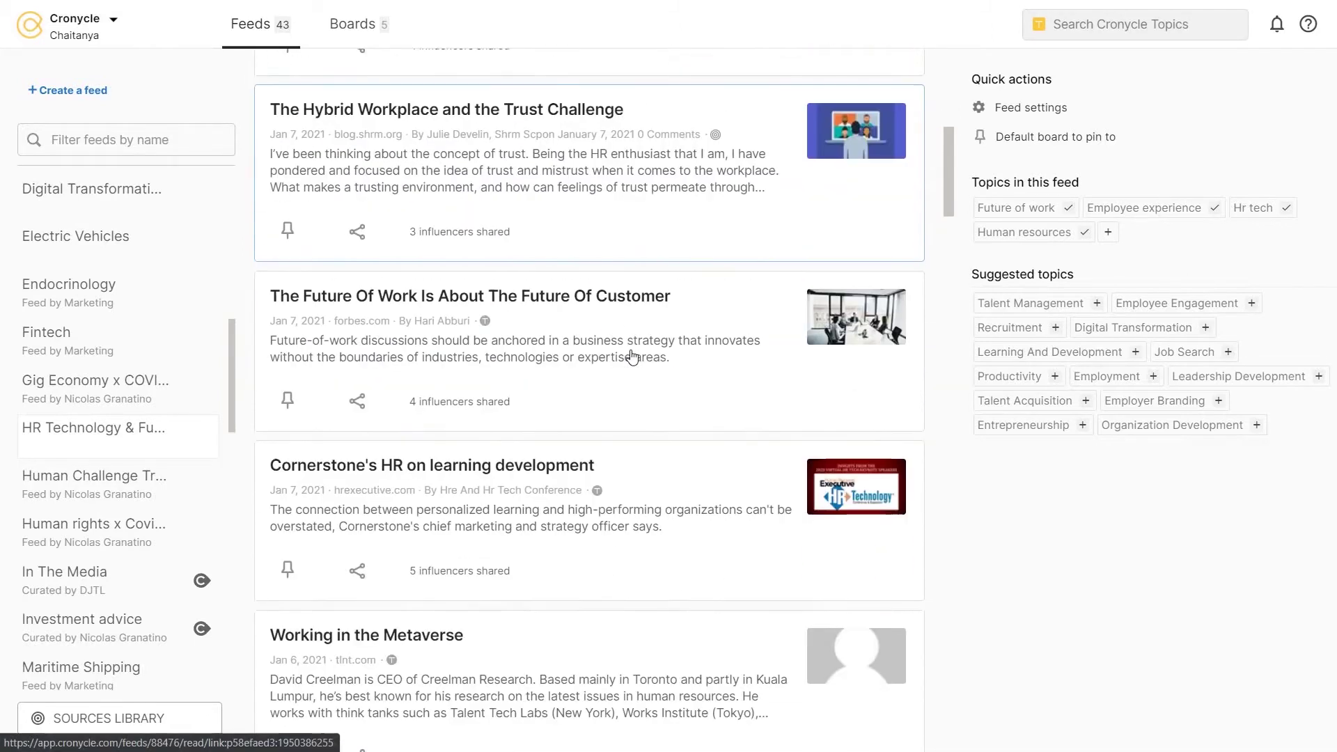
{"action": "scroll", "coordinate": [630, 356], "scroll_direction": "down", "scroll_amount": 1}
{"action": "scroll", "coordinate": [631, 357], "scroll_direction": "down", "scroll_amount": 1}
{"action": "scroll", "coordinate": [630, 357], "scroll_direction": "down", "scroll_amount": 1}
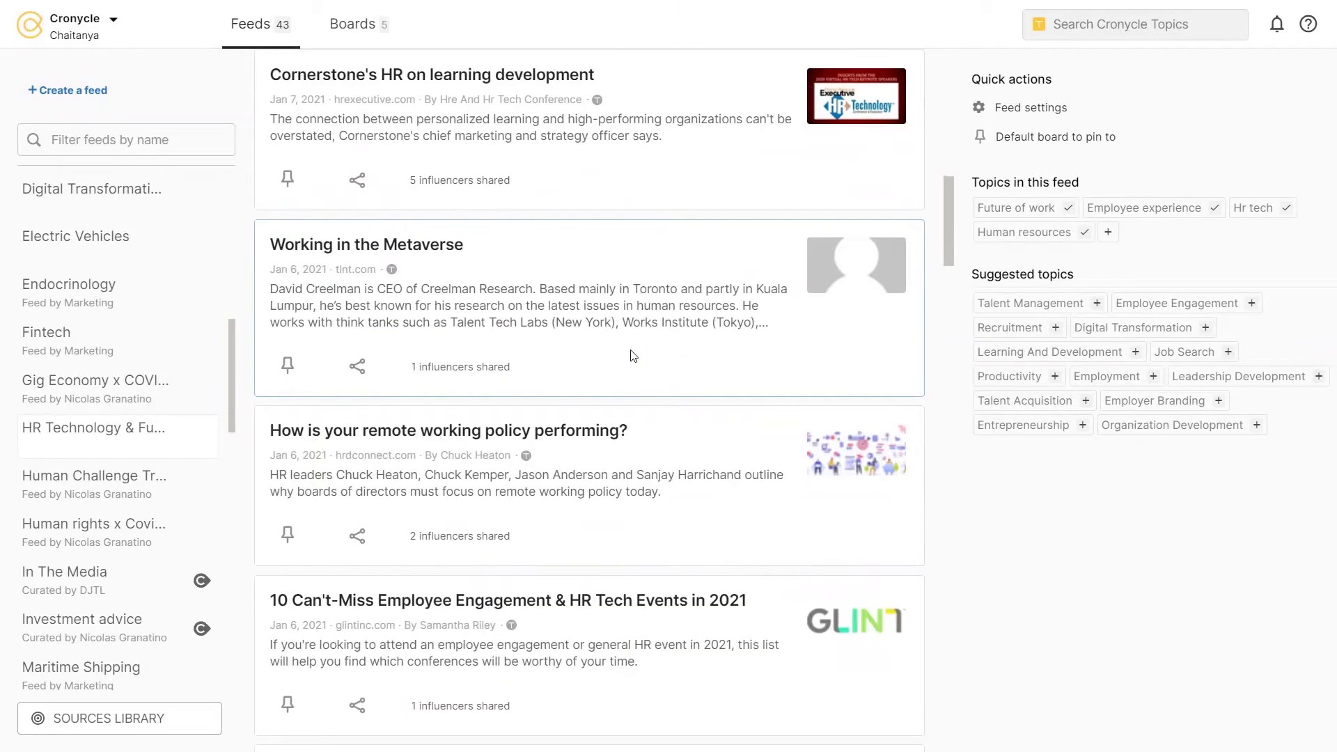
{"action": "scroll", "coordinate": [632, 356], "scroll_direction": "down", "scroll_amount": 1}
{"action": "scroll", "coordinate": [630, 356], "scroll_direction": "down", "scroll_amount": 1}
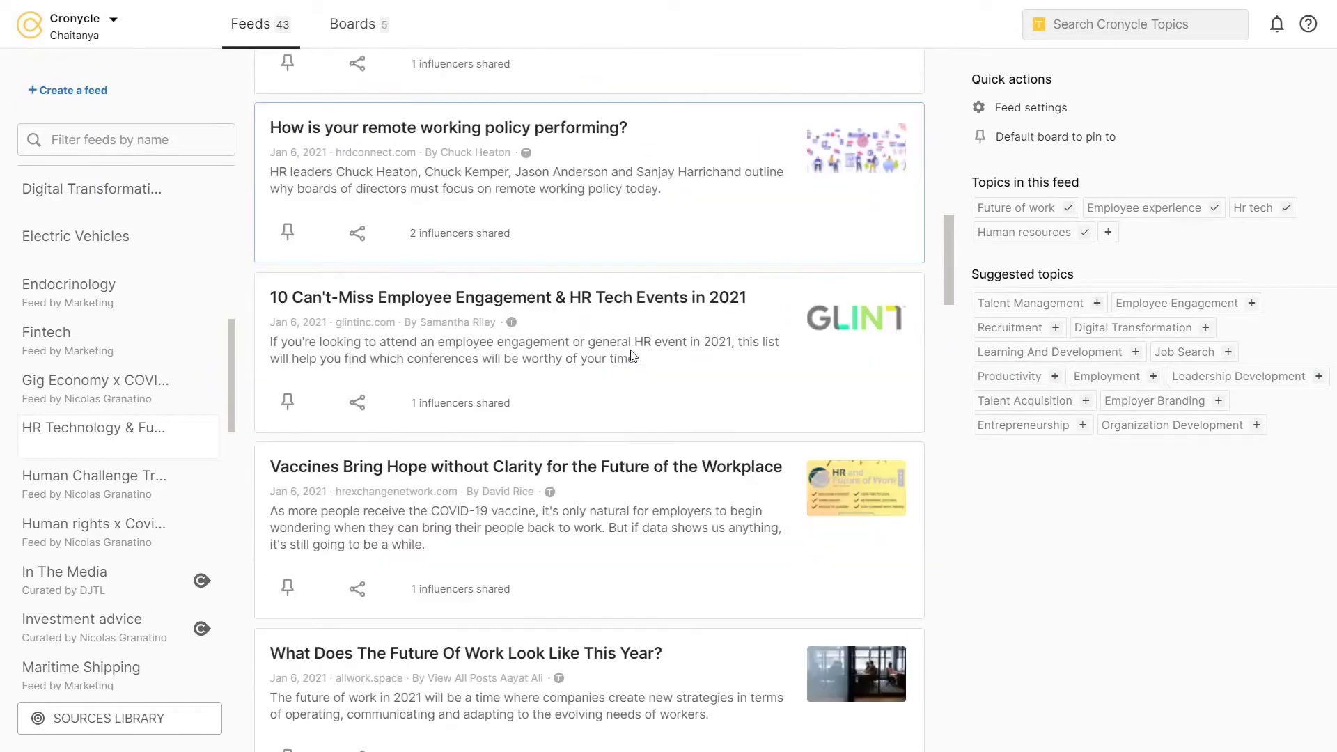
{"action": "scroll", "coordinate": [630, 357], "scroll_direction": "down", "scroll_amount": 1}
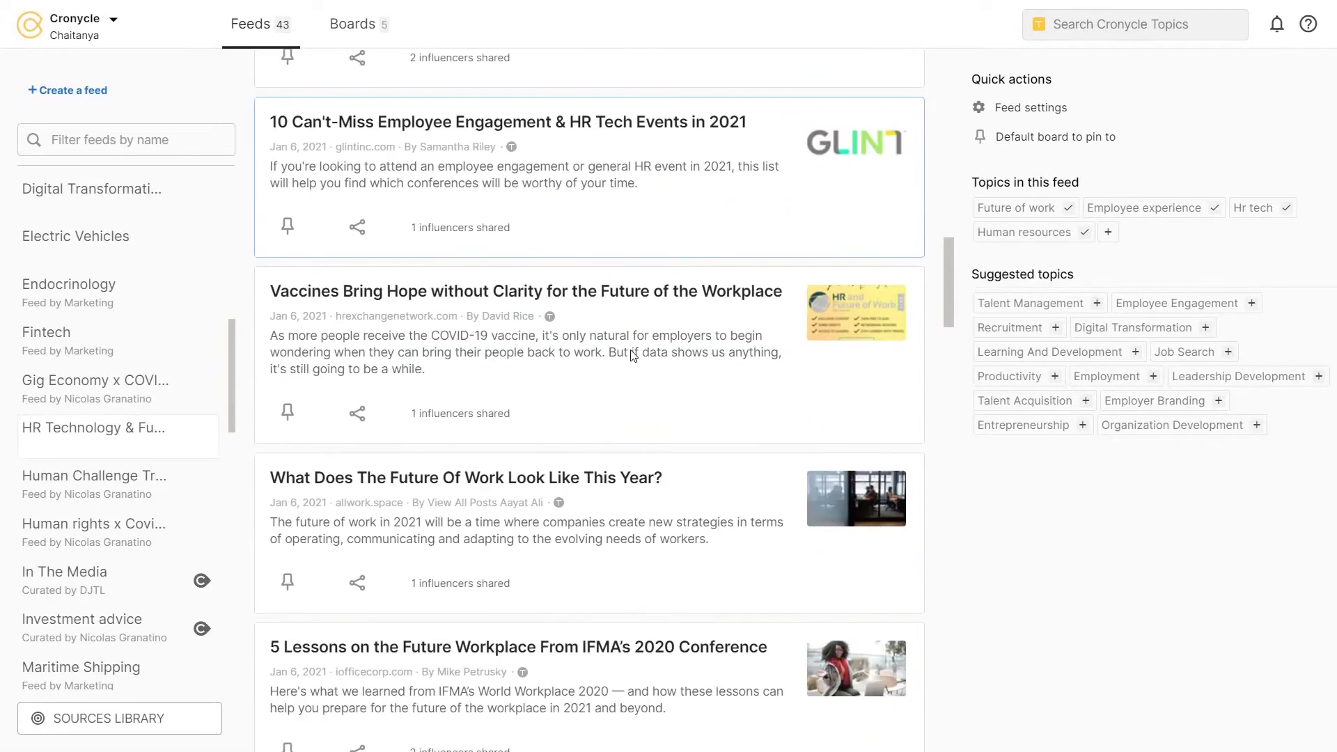
{"action": "scroll", "coordinate": [631, 355], "scroll_direction": "down", "scroll_amount": 1}
{"action": "scroll", "coordinate": [630, 356], "scroll_direction": "down", "scroll_amount": 1}
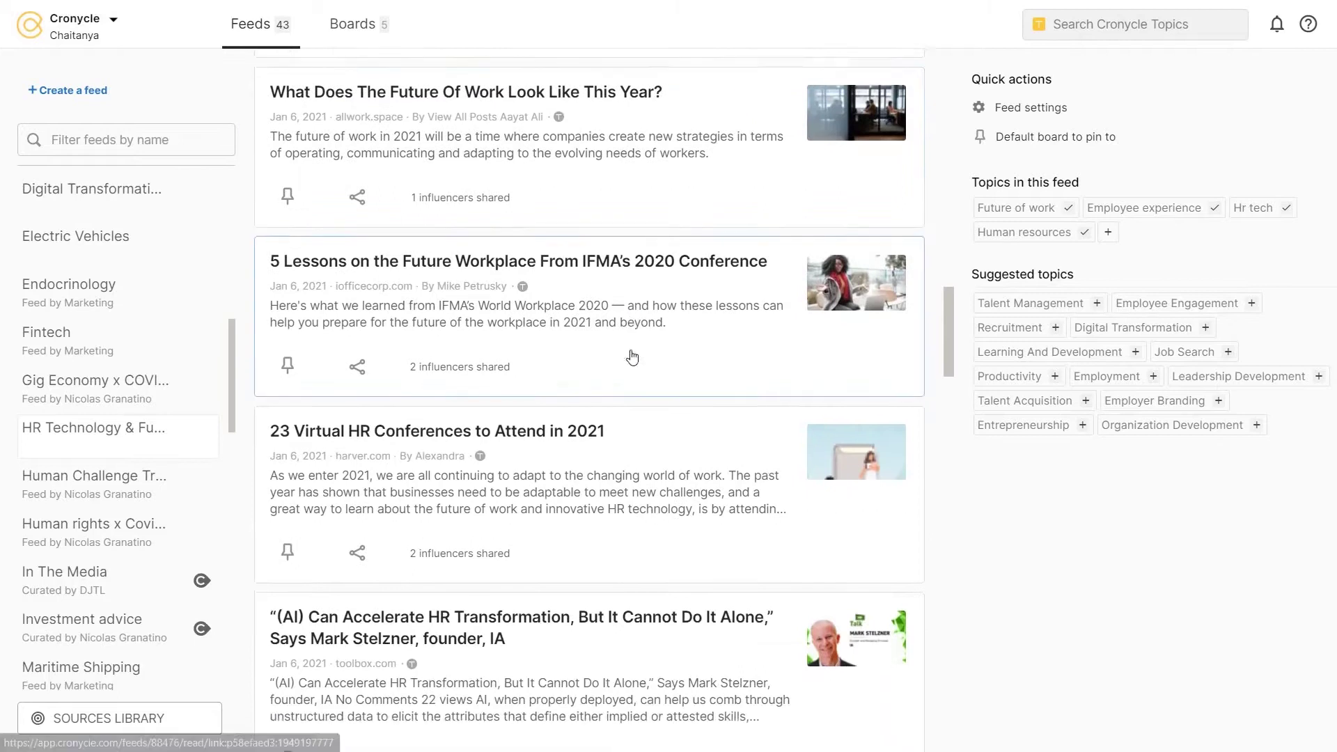
{"action": "scroll", "coordinate": [630, 356], "scroll_direction": "down", "scroll_amount": 1}
{"action": "scroll", "coordinate": [631, 356], "scroll_direction": "down", "scroll_amount": 1}
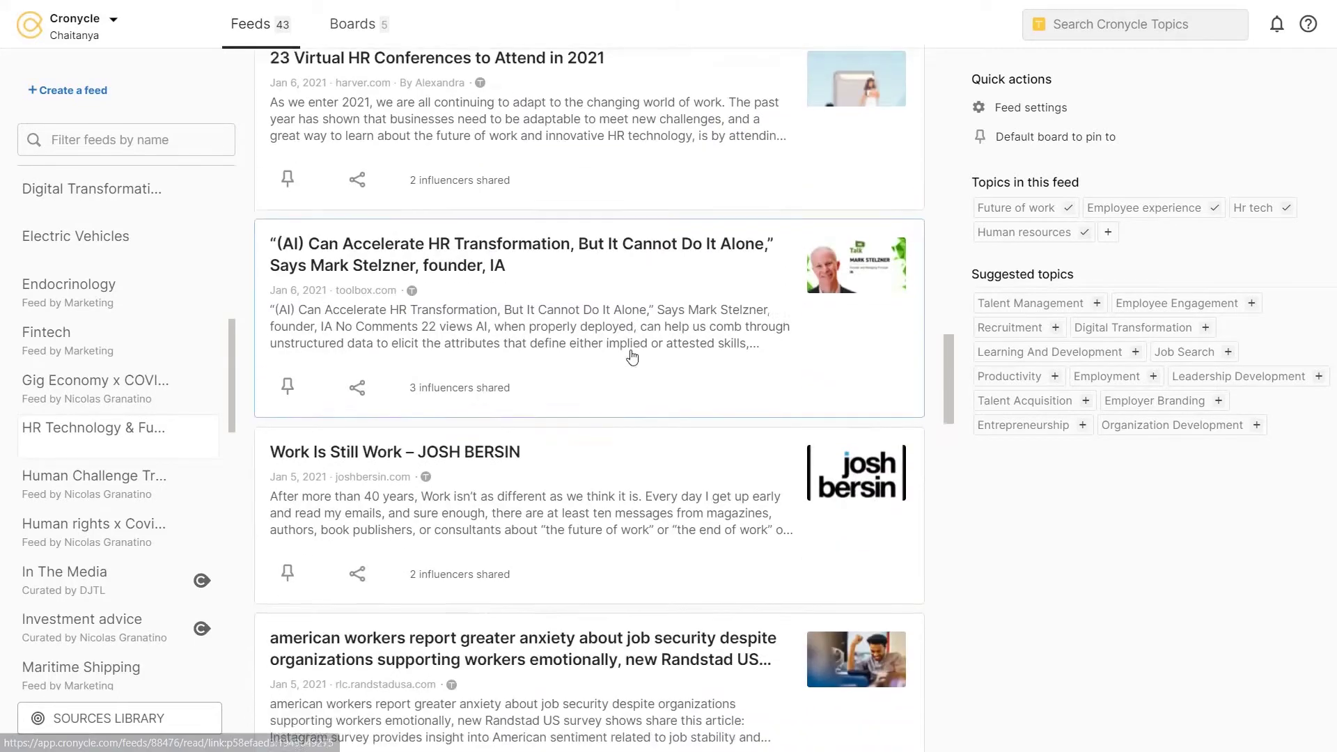
{"action": "scroll", "coordinate": [612, 352], "scroll_direction": "down", "scroll_amount": 1}
- Filter the feed list by 'newslet' and open the Newsletters subscription feed
{"action": "left_click", "coordinate": [187, 141]}
{"action": "type", "text": "new"}
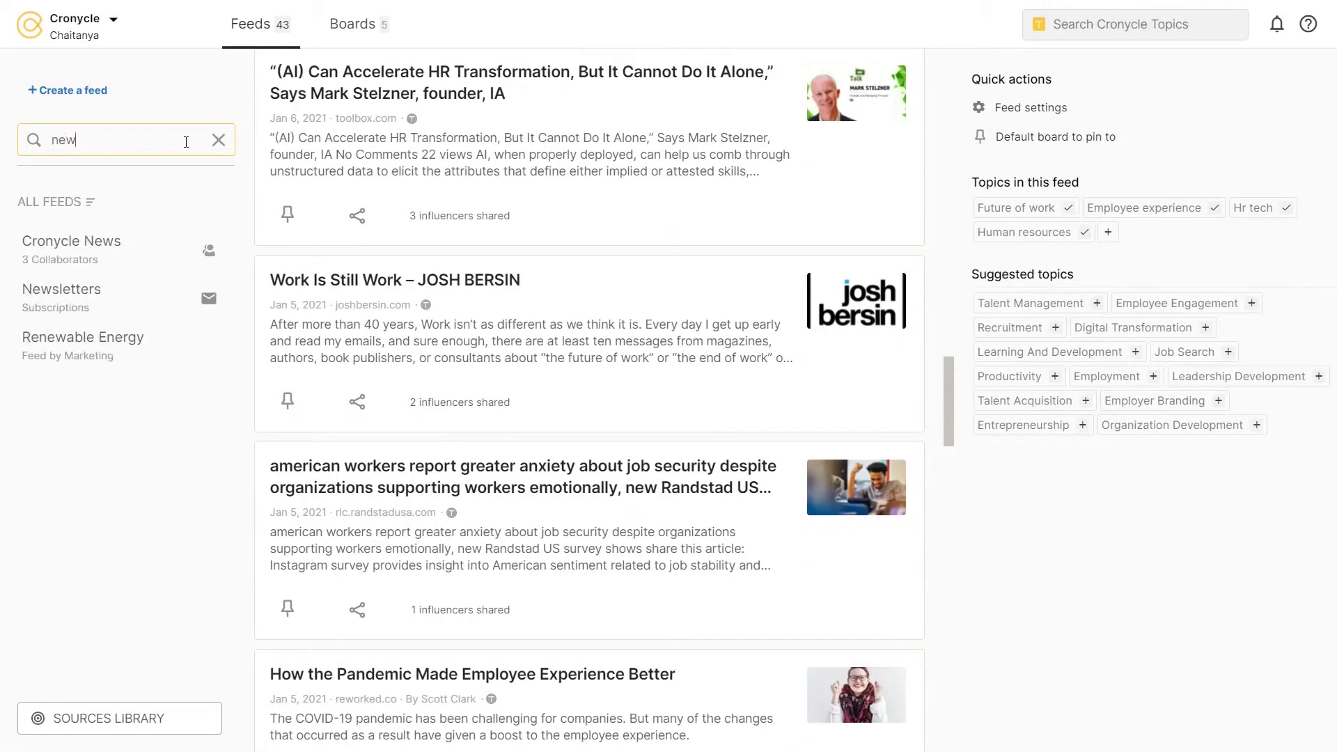
{"action": "type", "text": "slet"}
{"action": "left_click", "coordinate": [140, 248]}
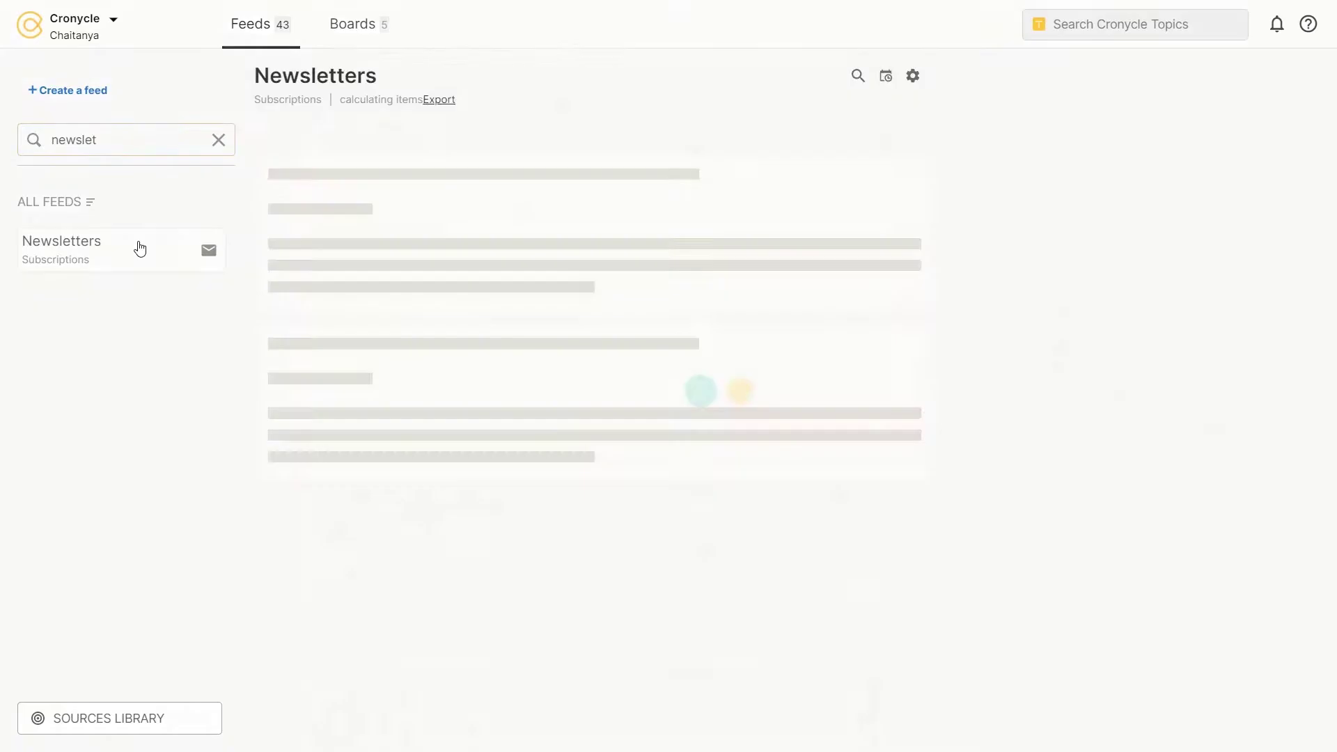
{"action": "scroll", "coordinate": [648, 275], "scroll_direction": "down", "scroll_amount": 2}
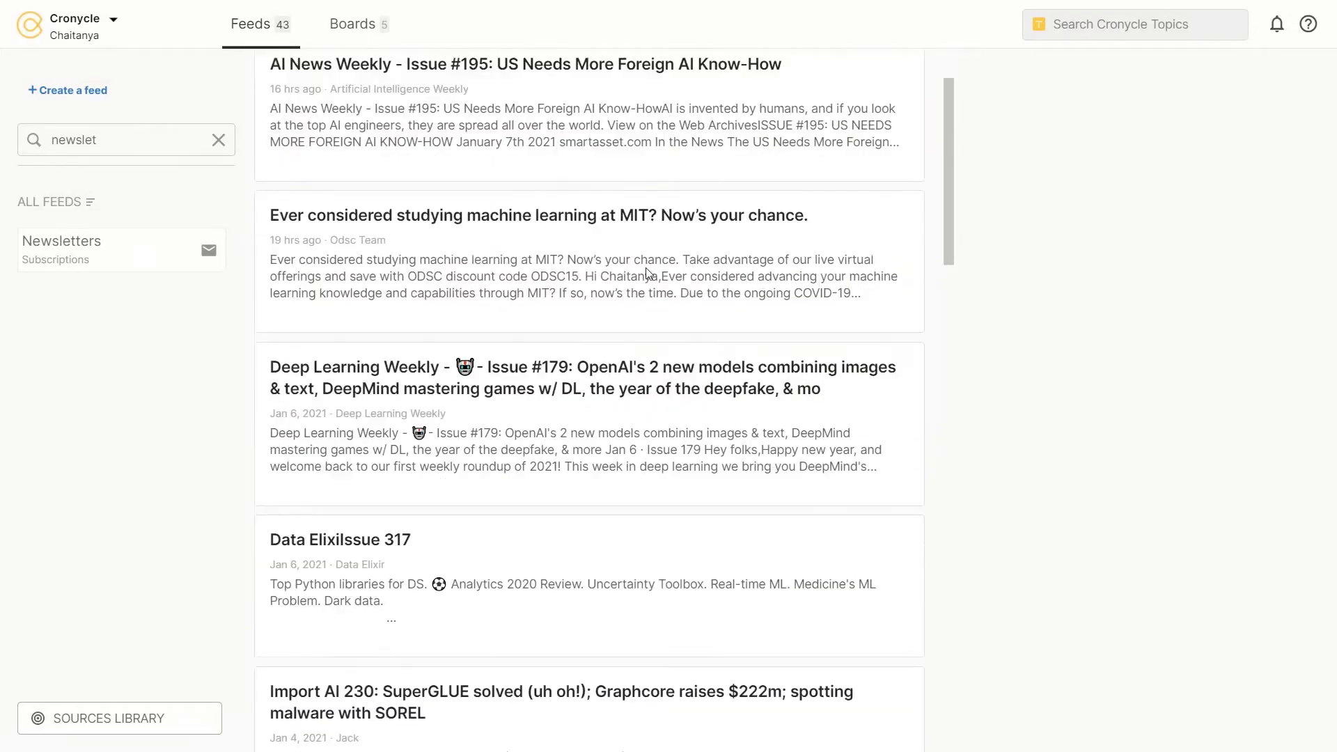
{"action": "scroll", "coordinate": [647, 273], "scroll_direction": "down", "scroll_amount": 1}
{"action": "scroll", "coordinate": [646, 274], "scroll_direction": "down", "scroll_amount": 1}
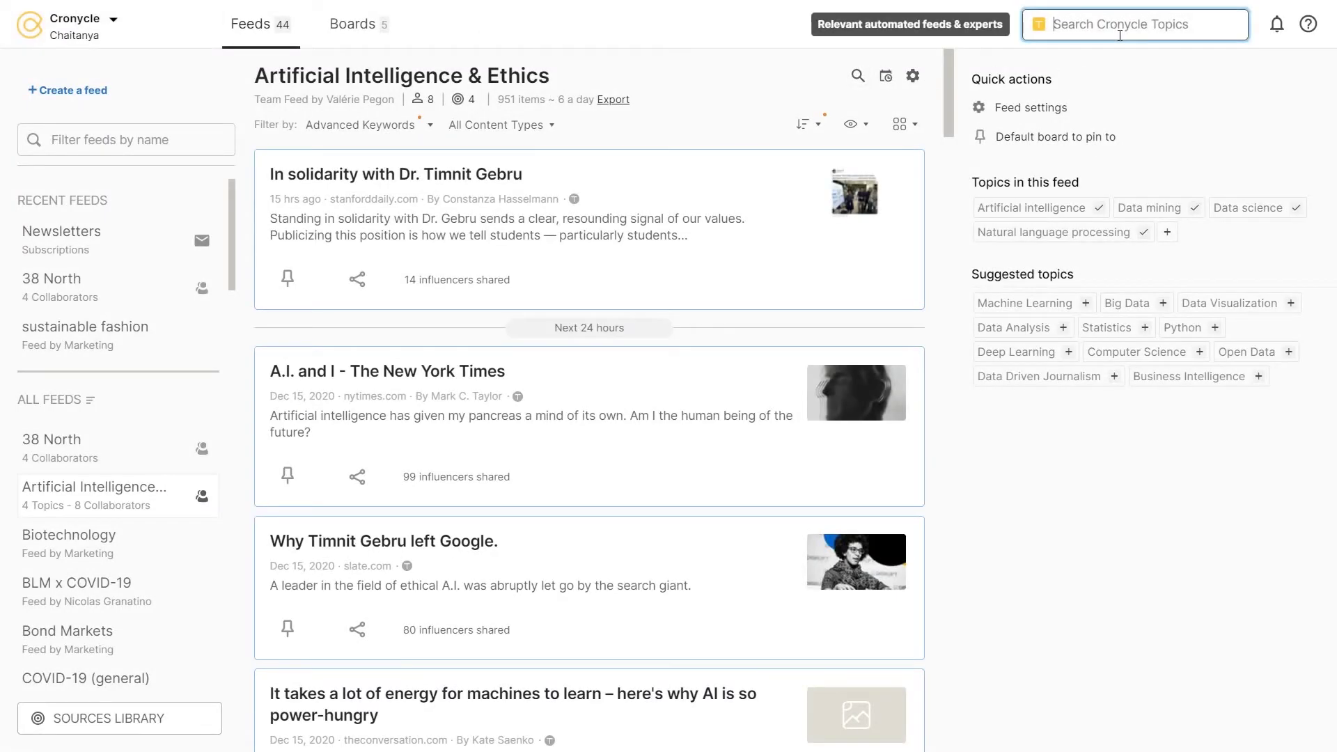
{"action": "type", "text": "ai"}
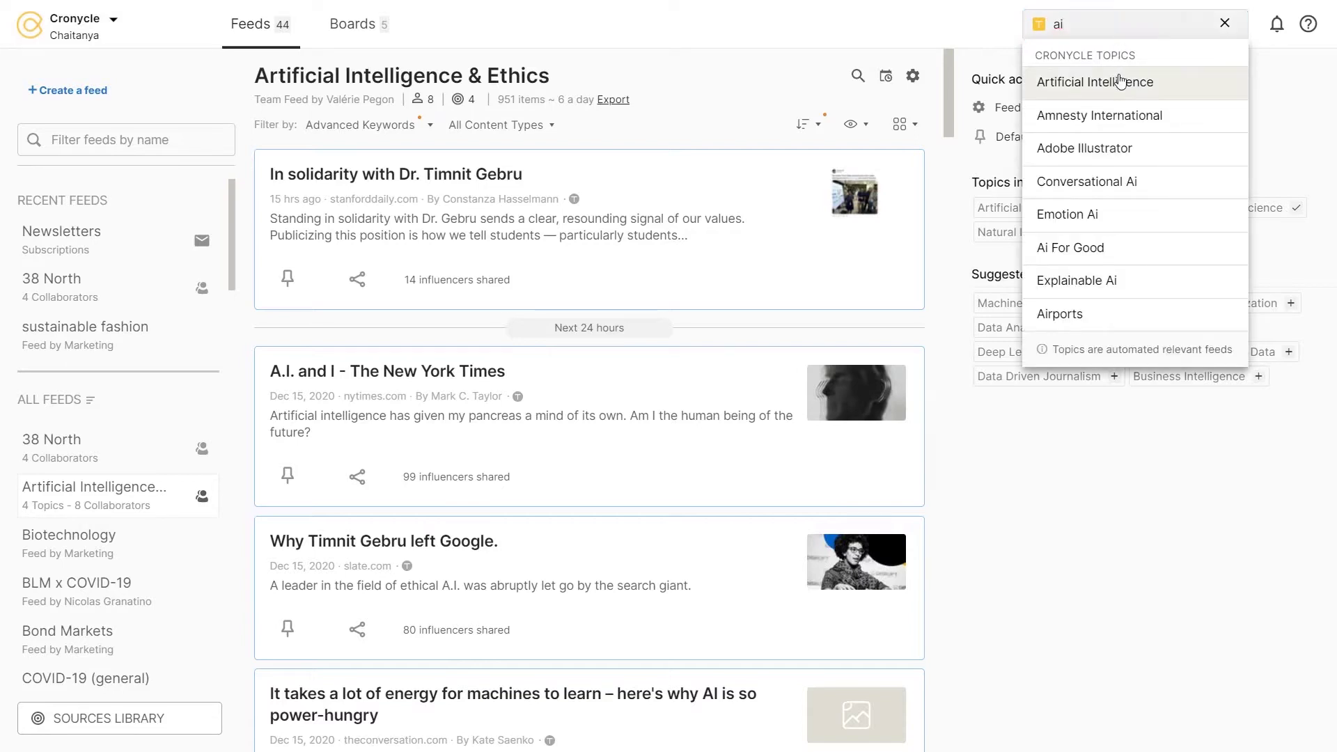
- Show the Artificial Intelligence topic page, with its 5.9k influencers
{"action": "left_click", "coordinate": [1119, 81]}
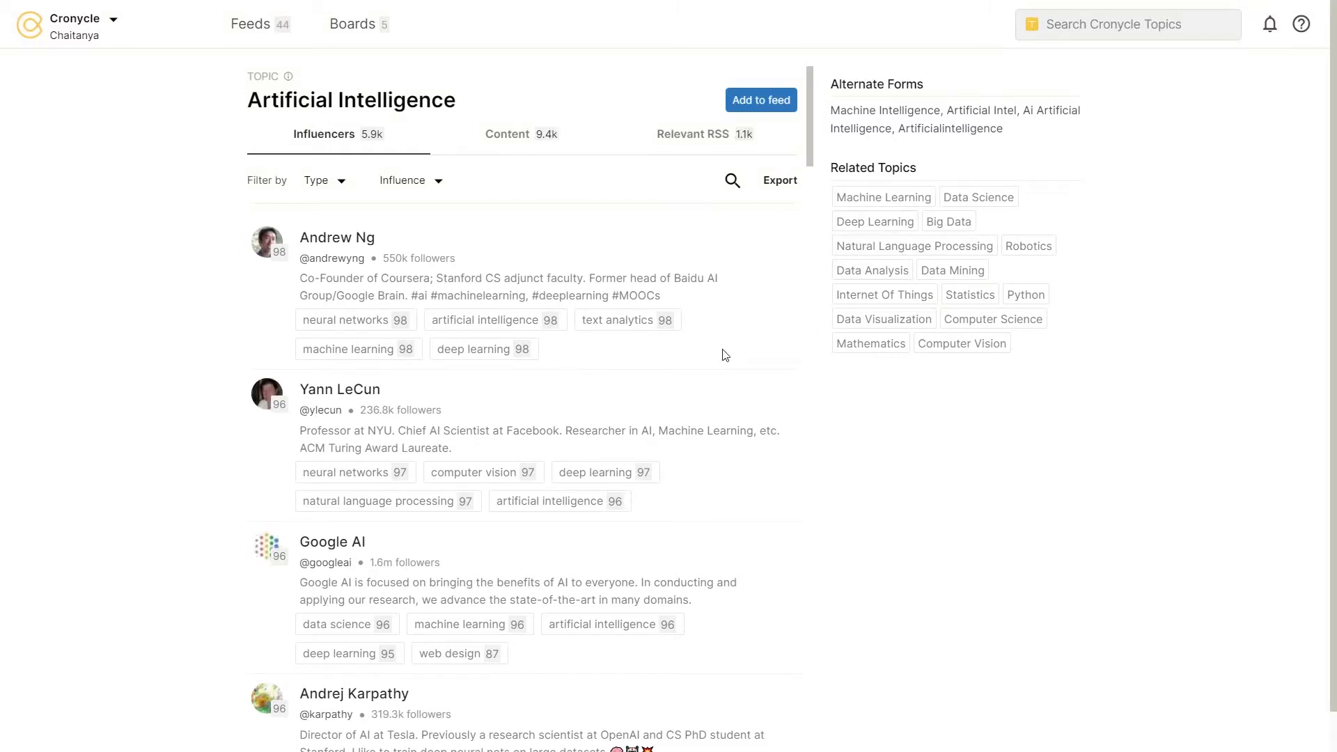
{"action": "scroll", "coordinate": [723, 355], "scroll_direction": "down", "scroll_amount": 1}
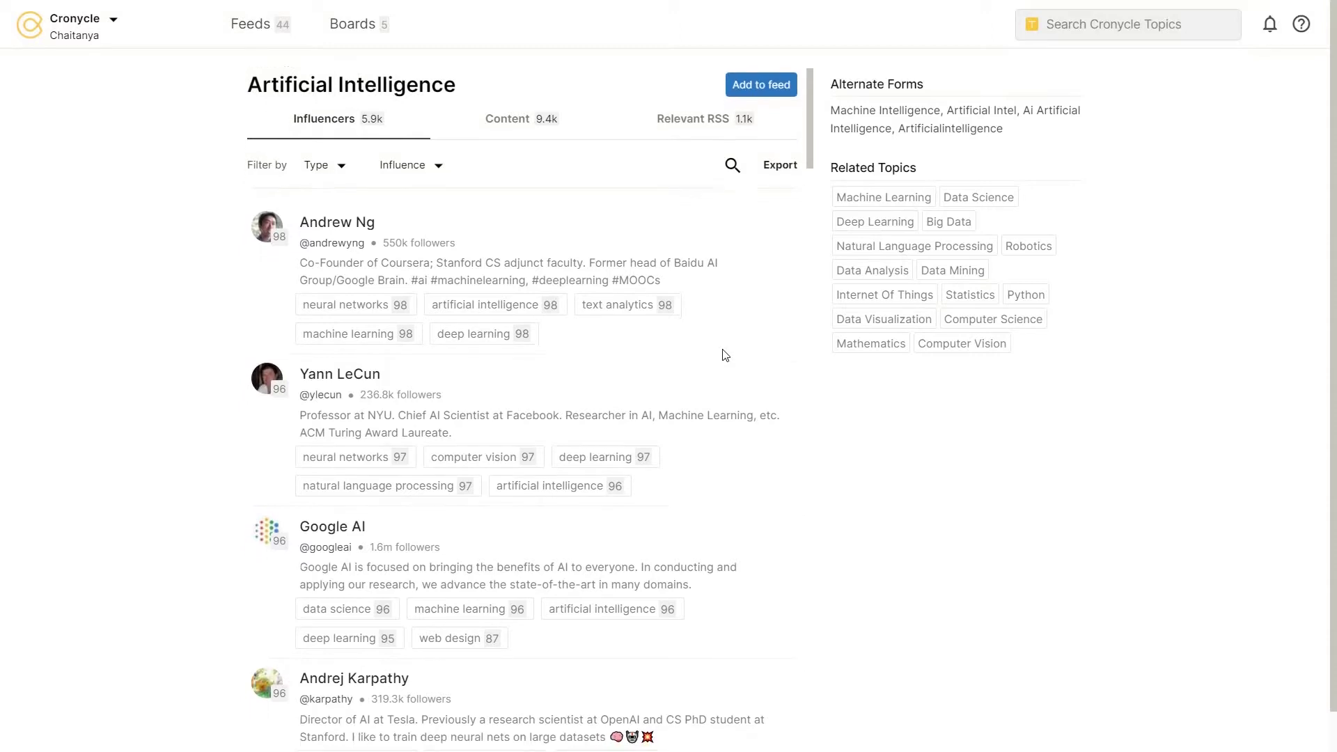
{"action": "scroll", "coordinate": [721, 355], "scroll_direction": "down", "scroll_amount": 1}
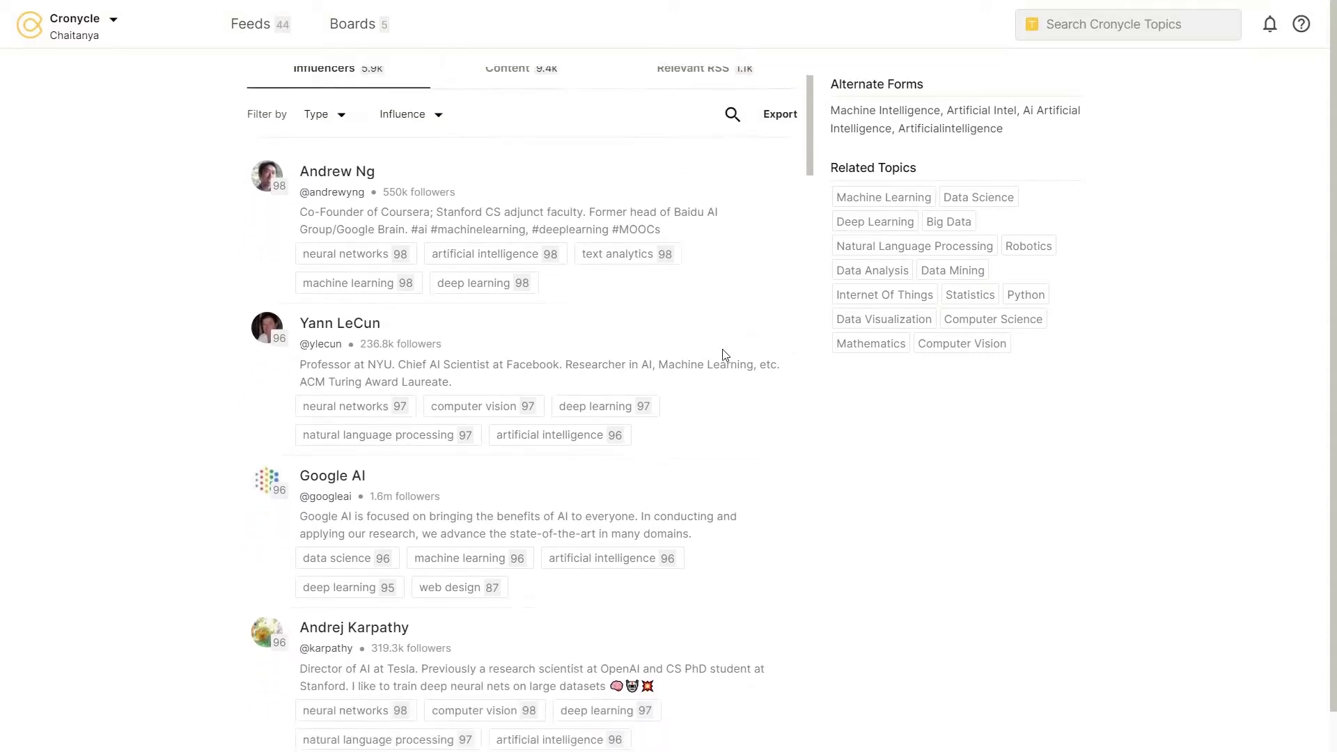
{"action": "scroll", "coordinate": [722, 356], "scroll_direction": "down", "scroll_amount": 1}
{"action": "scroll", "coordinate": [721, 356], "scroll_direction": "down", "scroll_amount": 2}
{"action": "scroll", "coordinate": [722, 355], "scroll_direction": "down", "scroll_amount": 1}
{"action": "scroll", "coordinate": [721, 356], "scroll_direction": "down", "scroll_amount": 2}
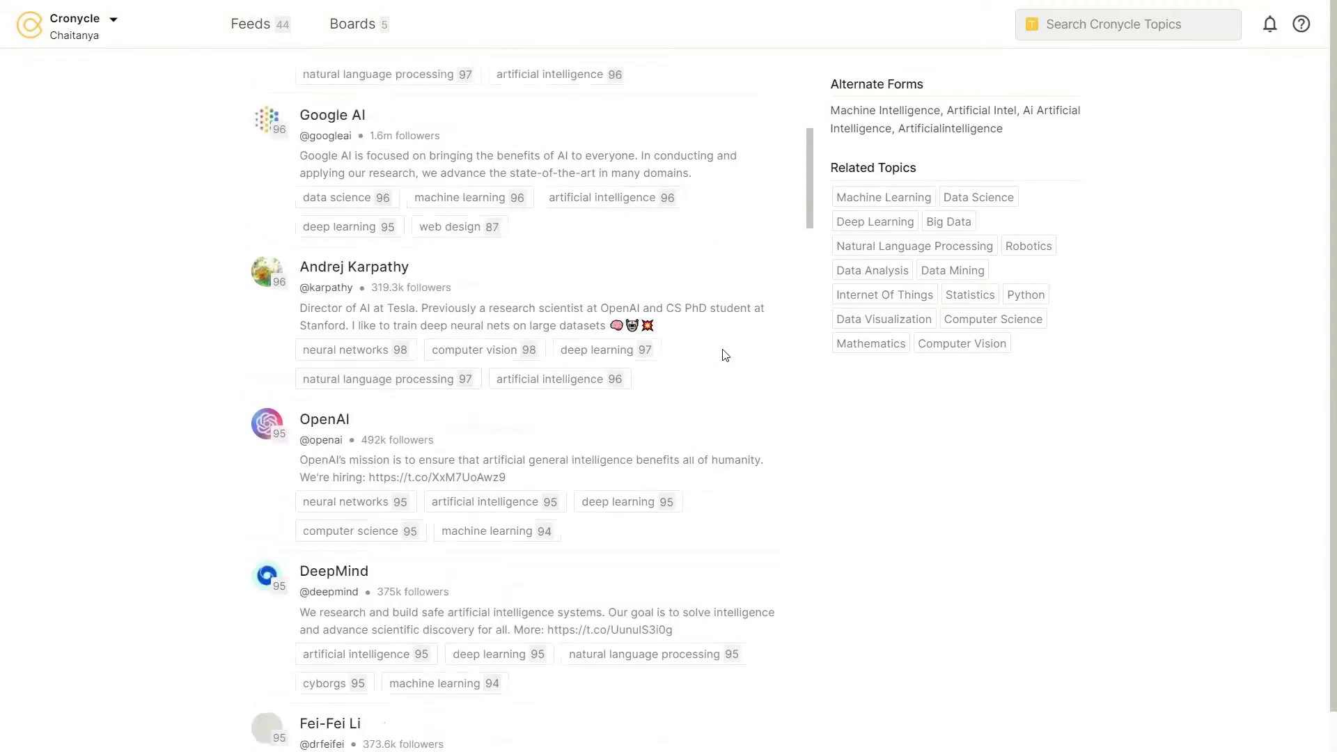
{"action": "scroll", "coordinate": [721, 355], "scroll_direction": "down", "scroll_amount": 1}
{"action": "scroll", "coordinate": [722, 355], "scroll_direction": "down", "scroll_amount": 1}
{"action": "scroll", "coordinate": [722, 355], "scroll_direction": "down", "scroll_amount": 2}
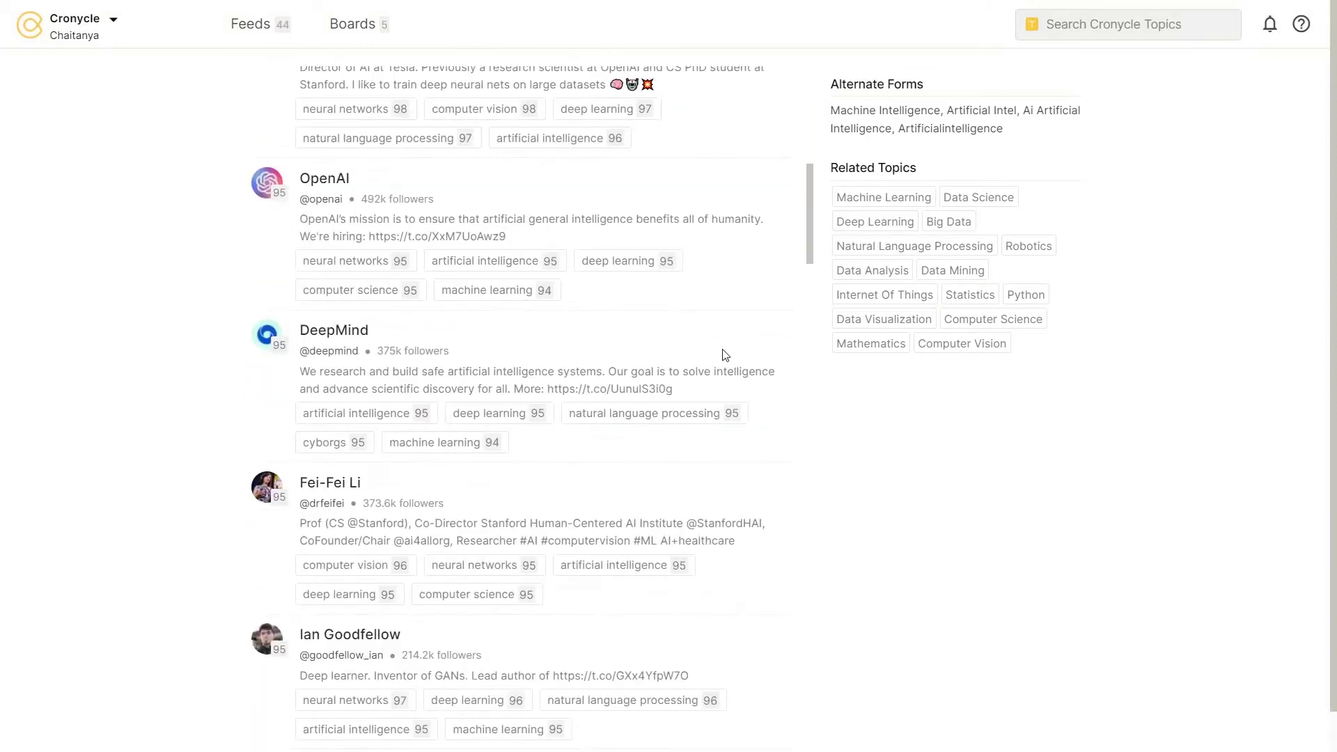
{"action": "scroll", "coordinate": [722, 355], "scroll_direction": "down", "scroll_amount": 2}
{"action": "scroll", "coordinate": [722, 356], "scroll_direction": "down", "scroll_amount": 2}
{"action": "scroll", "coordinate": [722, 355], "scroll_direction": "down", "scroll_amount": 1}
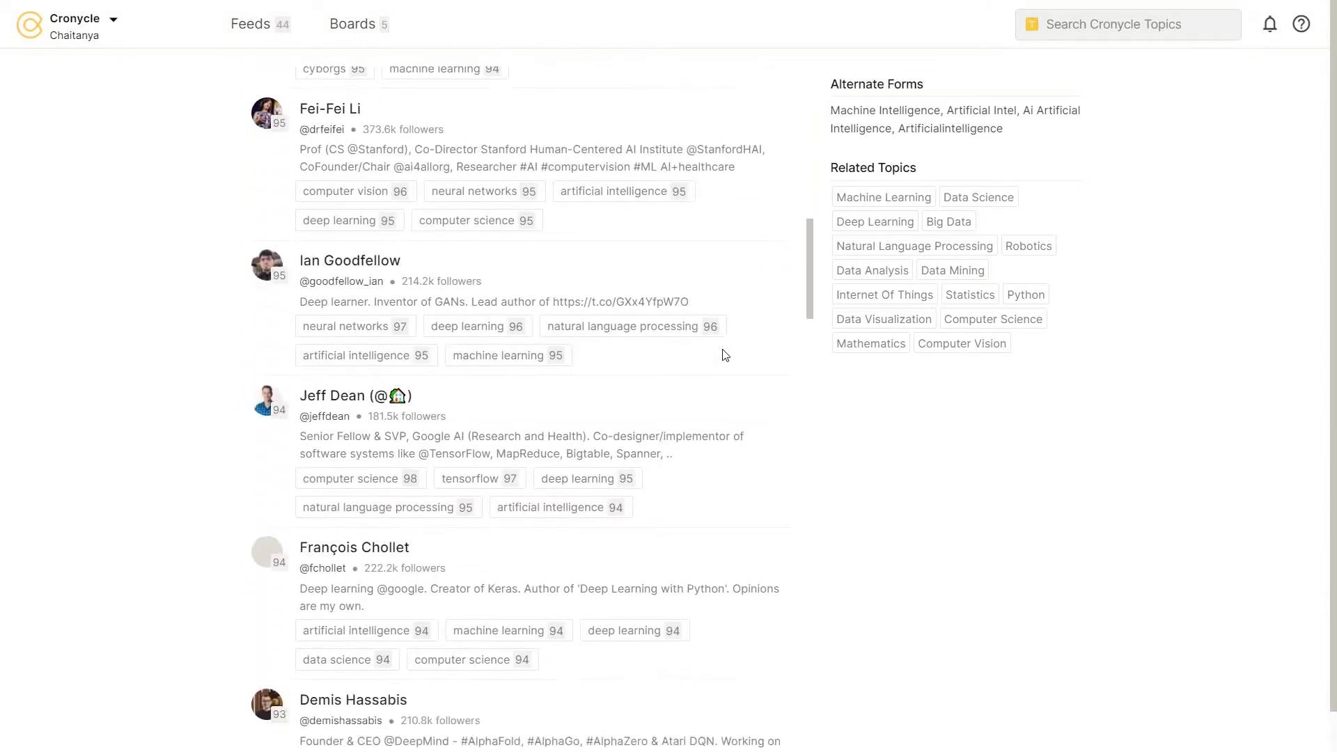
{"action": "scroll", "coordinate": [722, 355], "scroll_direction": "down", "scroll_amount": 1}
{"action": "scroll", "coordinate": [722, 355], "scroll_direction": "down", "scroll_amount": 2}
{"action": "scroll", "coordinate": [722, 356], "scroll_direction": "down", "scroll_amount": 1}
{"action": "scroll", "coordinate": [722, 356], "scroll_direction": "down", "scroll_amount": 1}
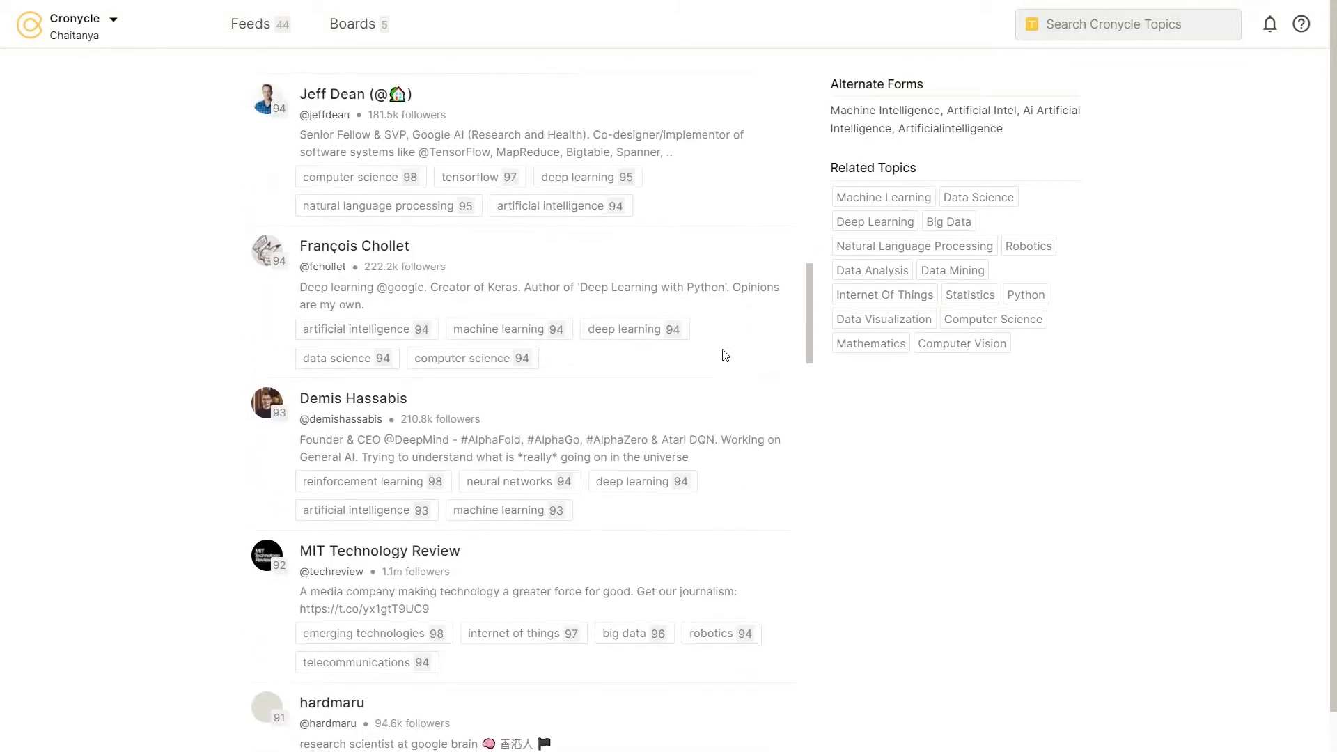
{"action": "scroll", "coordinate": [721, 355], "scroll_direction": "down", "scroll_amount": 1}
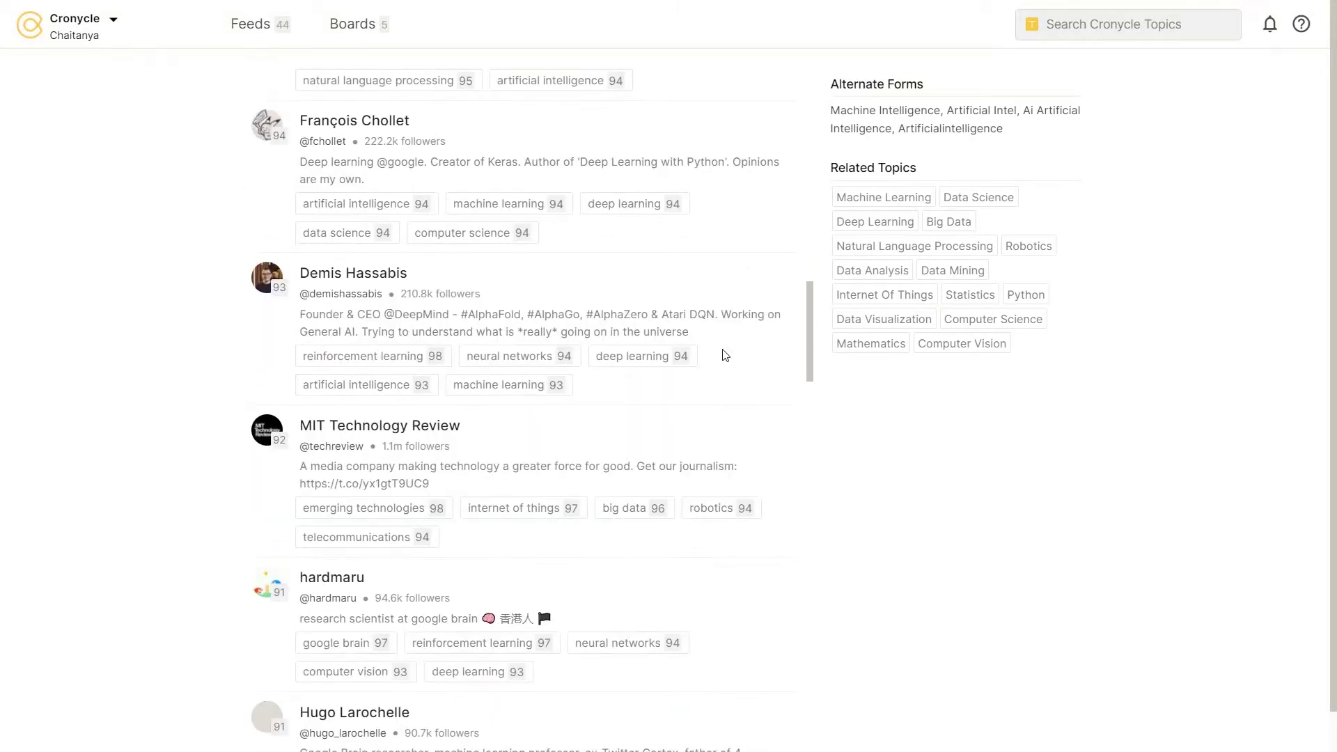
{"action": "left_click", "coordinate": [380, 280]}
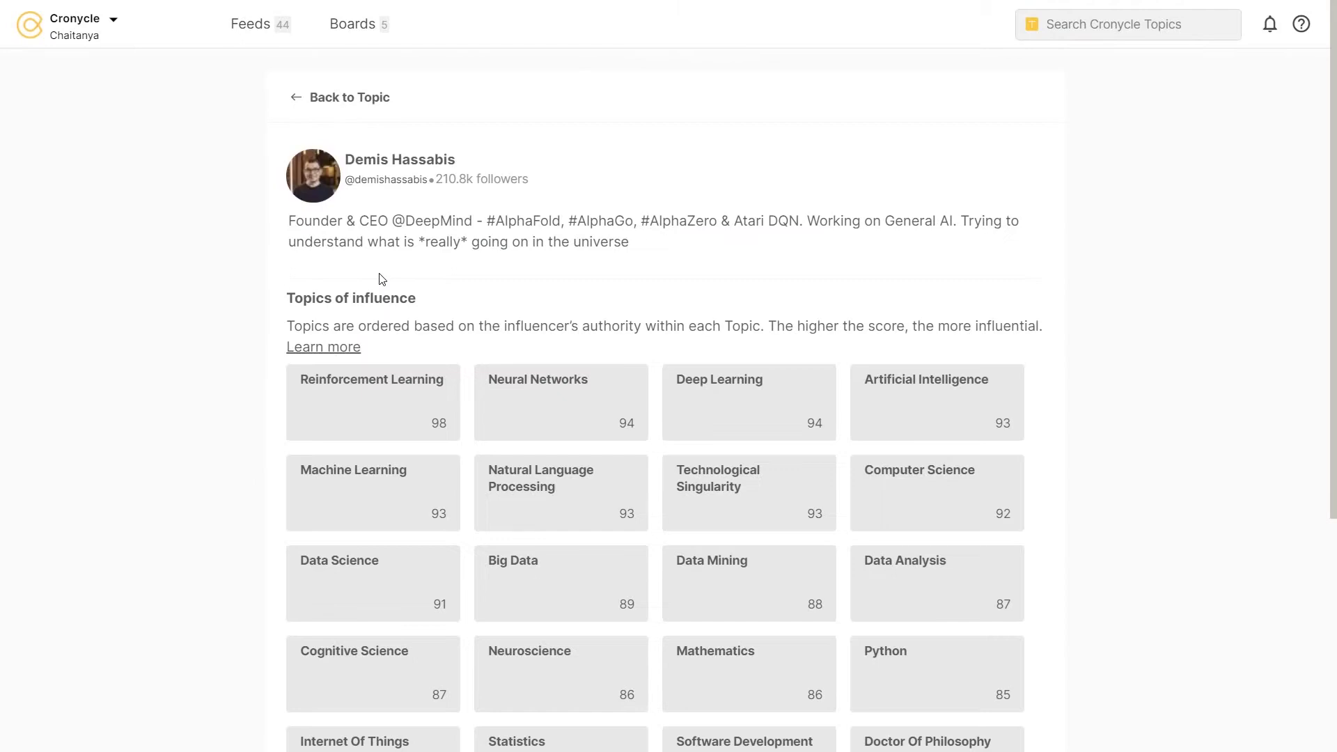
{"action": "scroll", "coordinate": [684, 274], "scroll_direction": "down", "scroll_amount": 1}
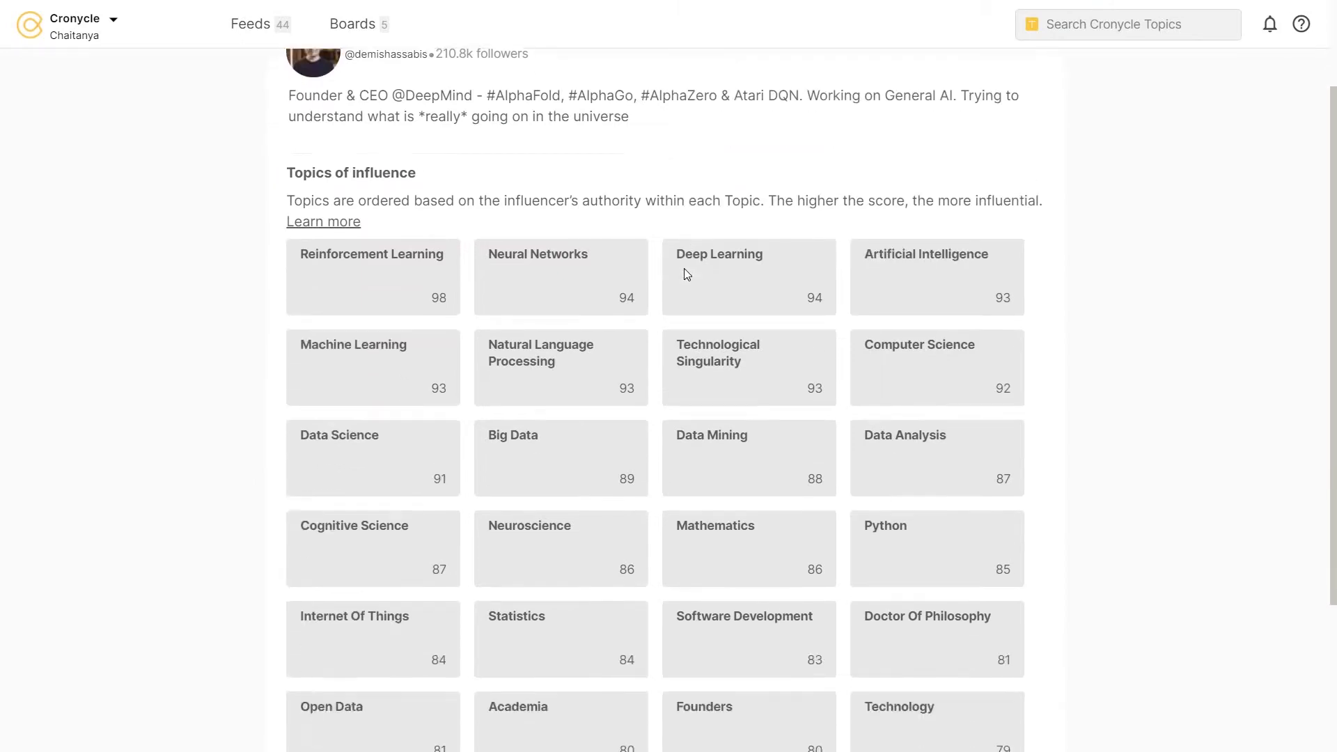
{"action": "scroll", "coordinate": [685, 275], "scroll_direction": "down", "scroll_amount": 1}
{"action": "scroll", "coordinate": [684, 275], "scroll_direction": "down", "scroll_amount": 1}
{"action": "scroll", "coordinate": [684, 275], "scroll_direction": "up", "scroll_amount": 5}
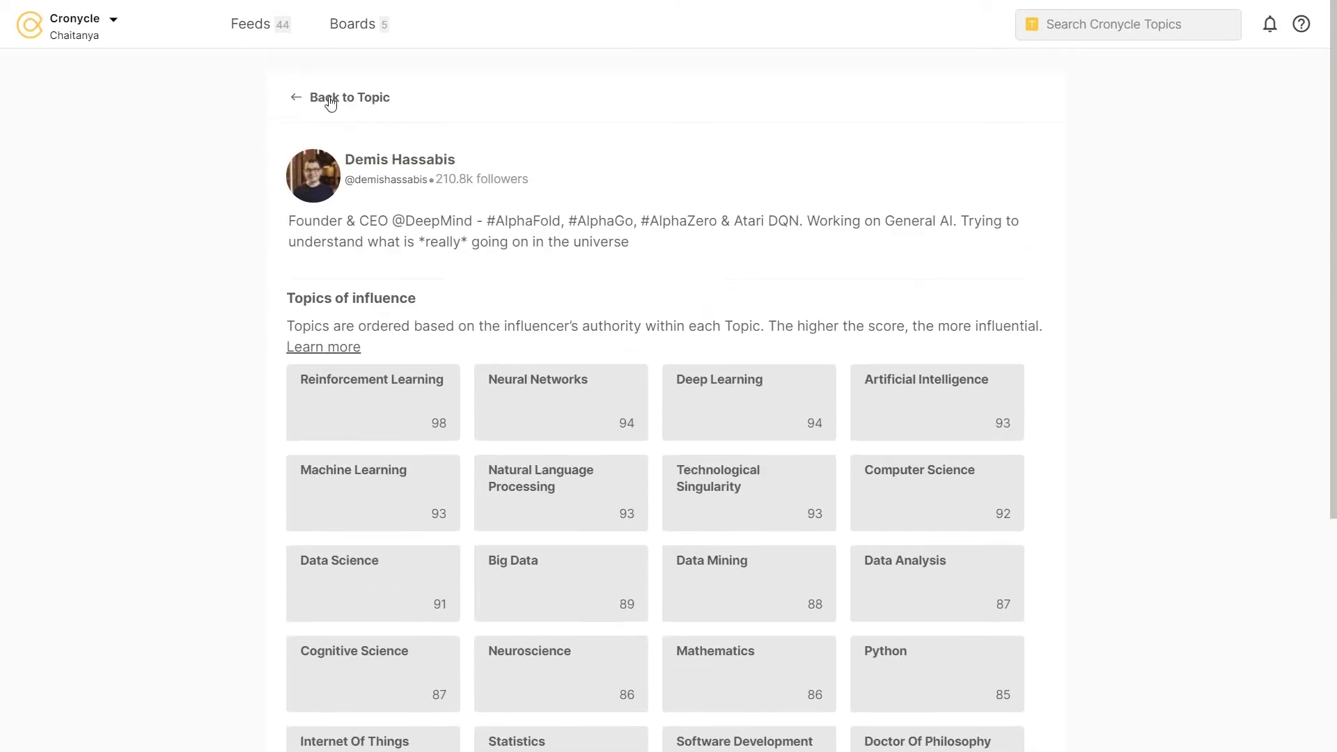
{"action": "left_click", "coordinate": [326, 94]}
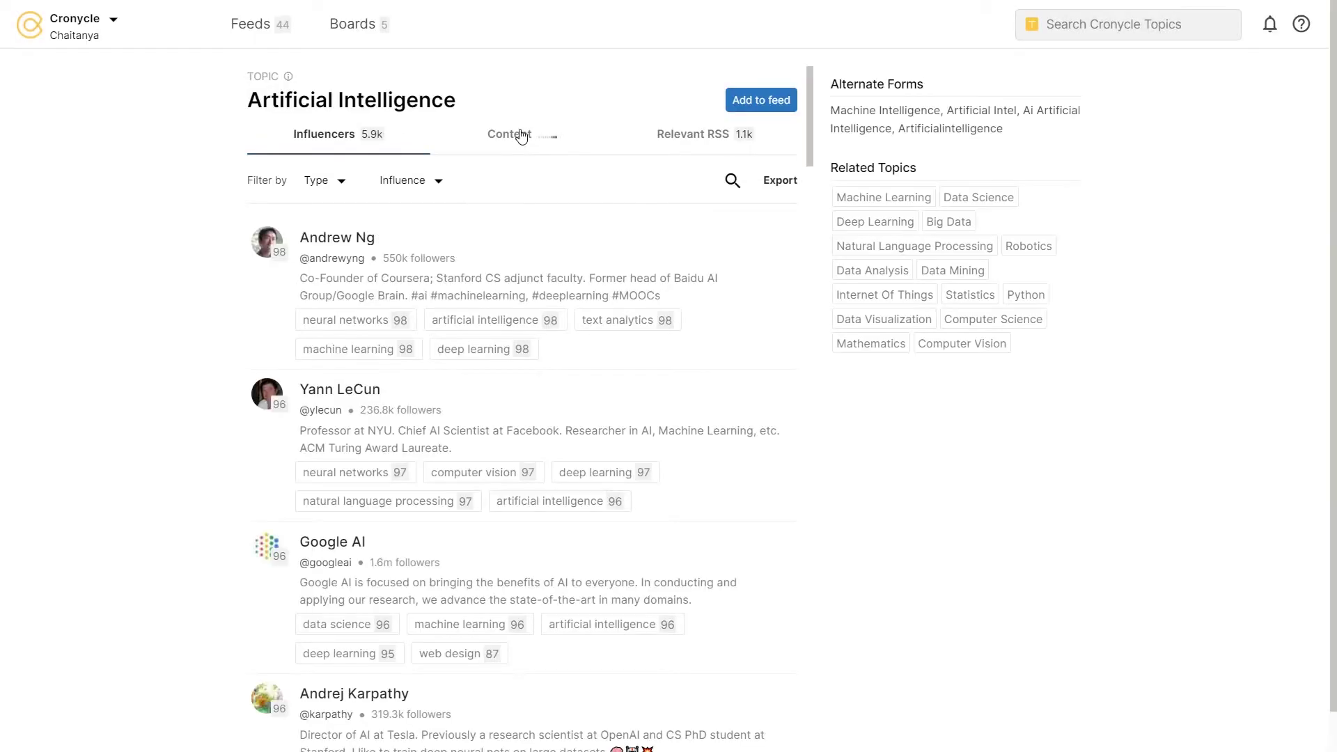
{"action": "left_click", "coordinate": [521, 137]}
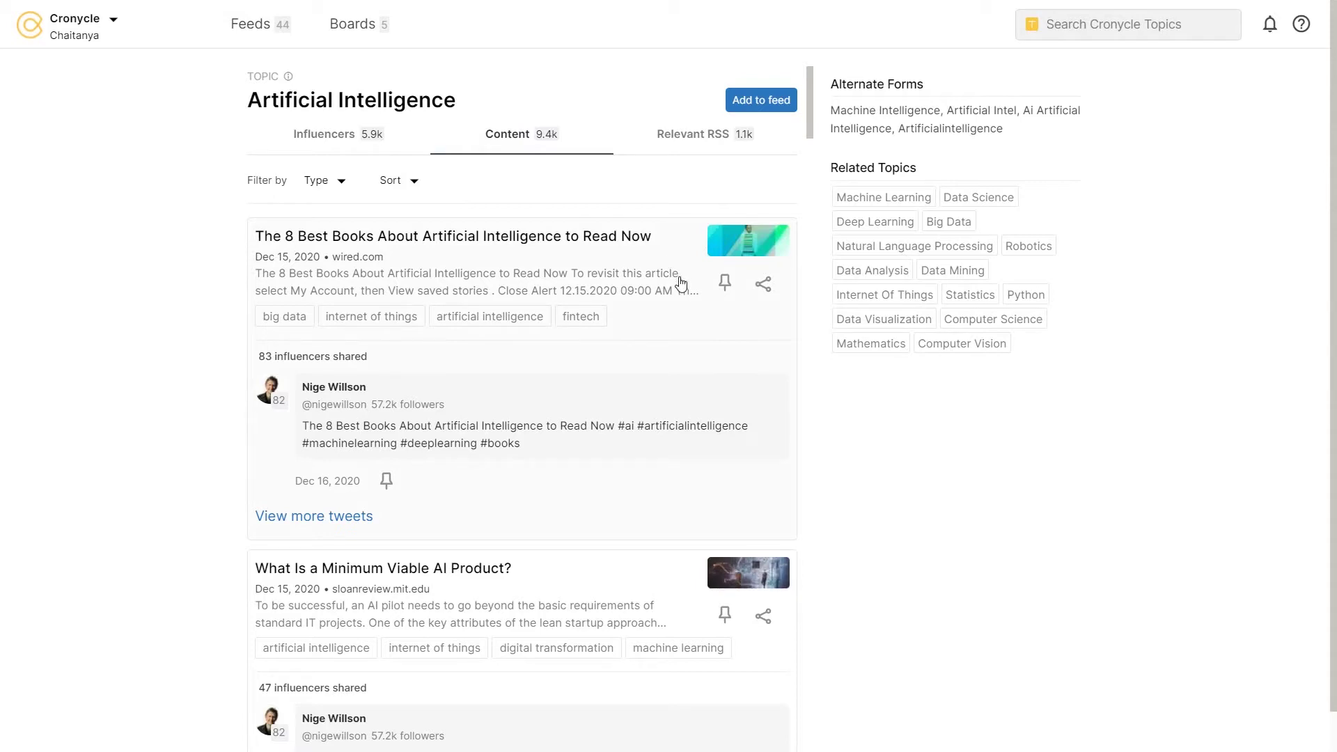
{"action": "scroll", "coordinate": [680, 283], "scroll_direction": "down", "scroll_amount": 1}
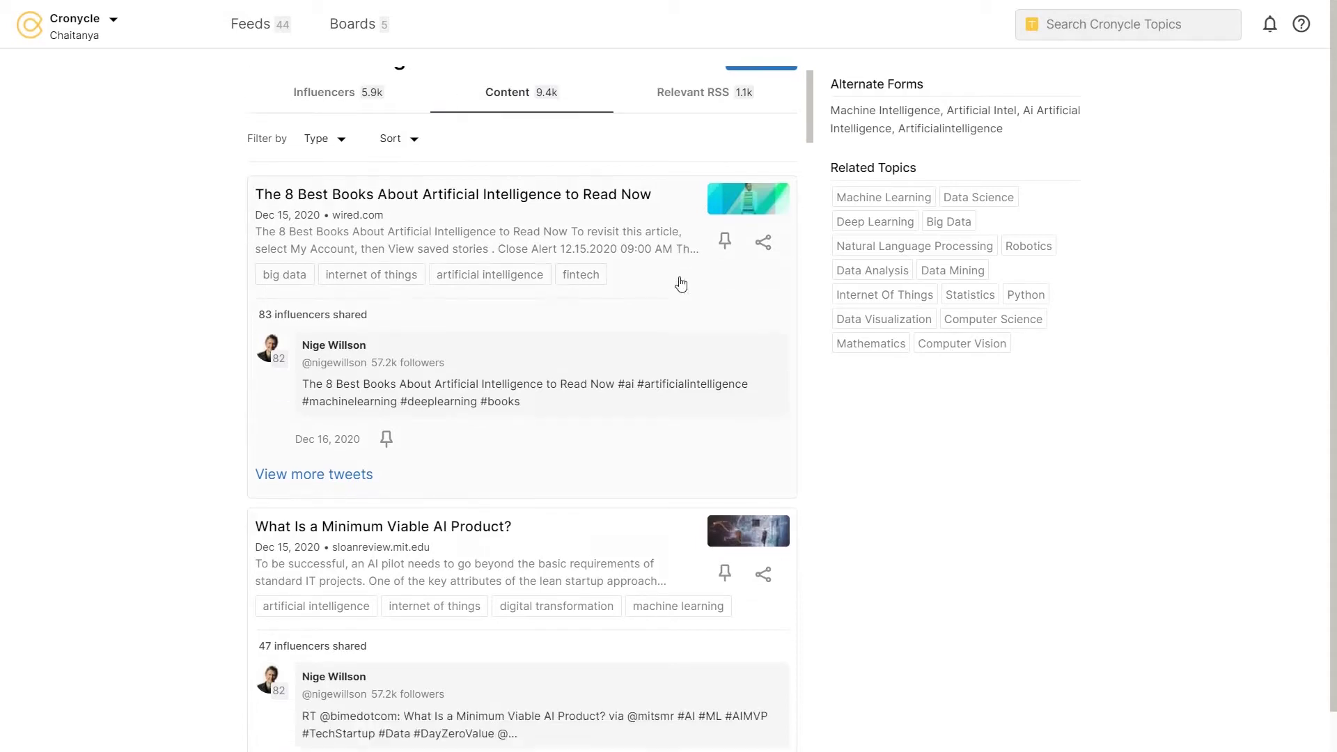
{"action": "scroll", "coordinate": [679, 283], "scroll_direction": "down", "scroll_amount": 2}
{"action": "scroll", "coordinate": [680, 283], "scroll_direction": "down", "scroll_amount": 1}
{"action": "scroll", "coordinate": [680, 283], "scroll_direction": "down", "scroll_amount": 1}
{"action": "scroll", "coordinate": [680, 283], "scroll_direction": "down", "scroll_amount": 2}
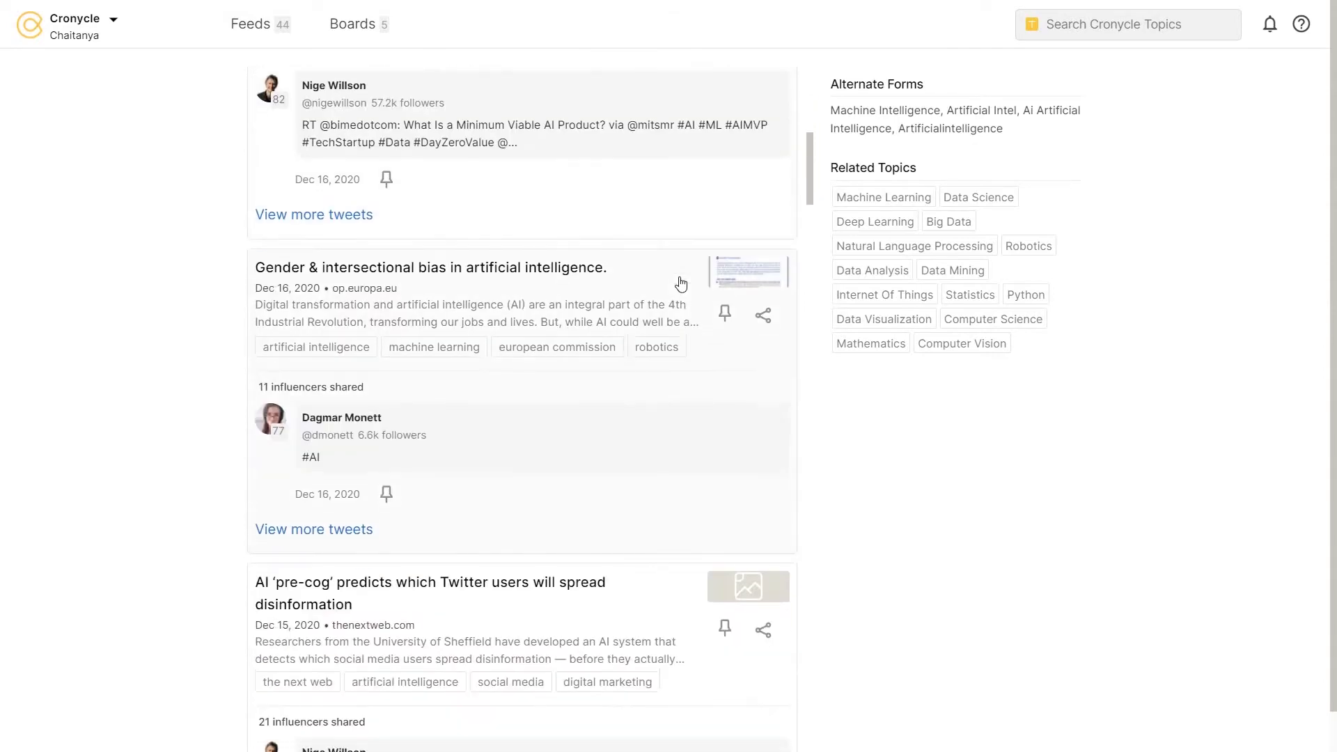
{"action": "scroll", "coordinate": [680, 283], "scroll_direction": "down", "scroll_amount": 2}
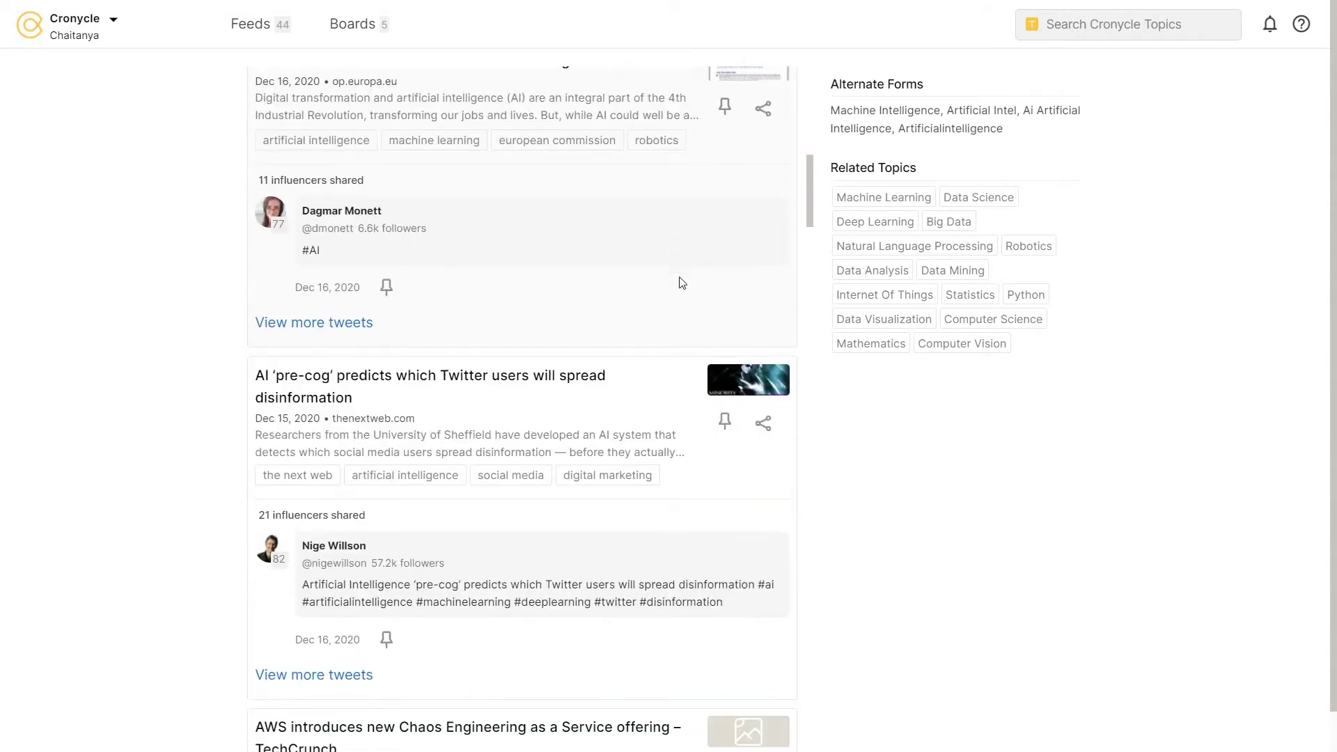
{"action": "scroll", "coordinate": [680, 283], "scroll_direction": "down", "scroll_amount": 2}
{"action": "scroll", "coordinate": [680, 283], "scroll_direction": "down", "scroll_amount": 2}
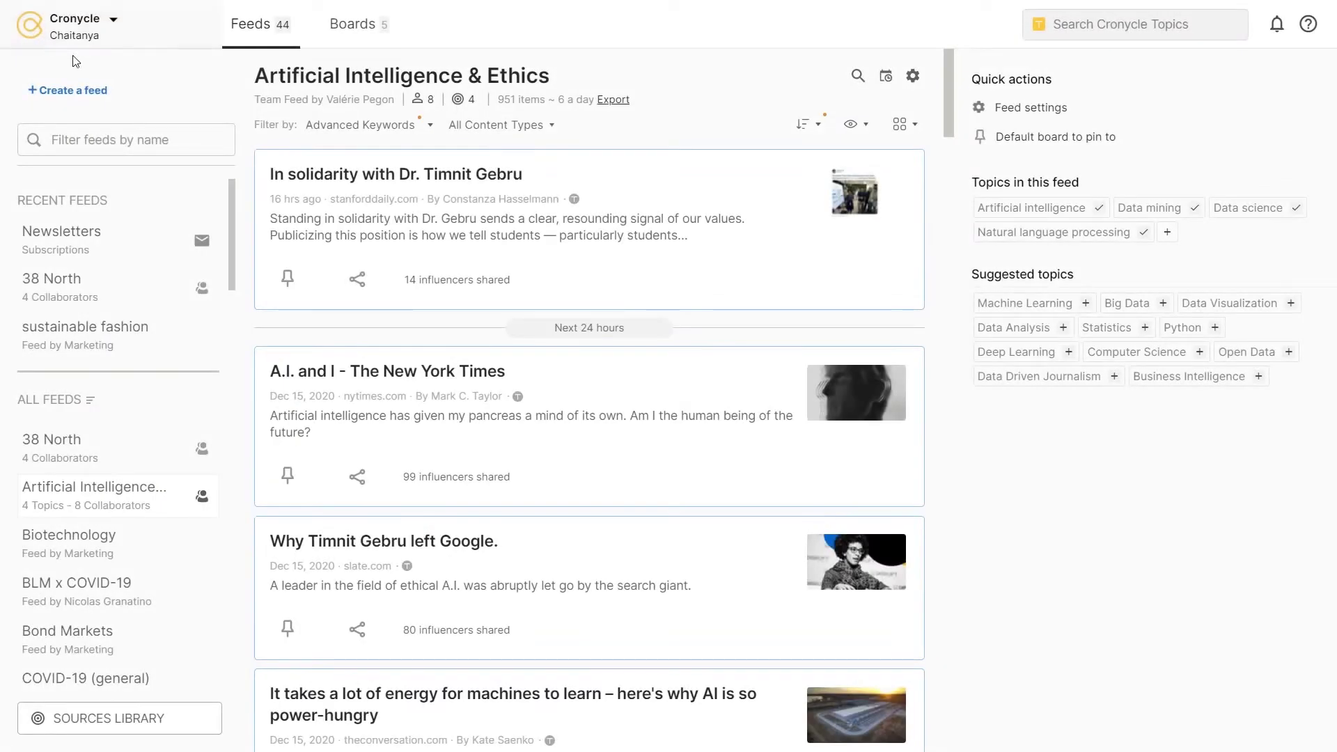
- Start a new custom feed with '+ Create a feed' from the Feeds sidebar
{"action": "left_click", "coordinate": [90, 103]}
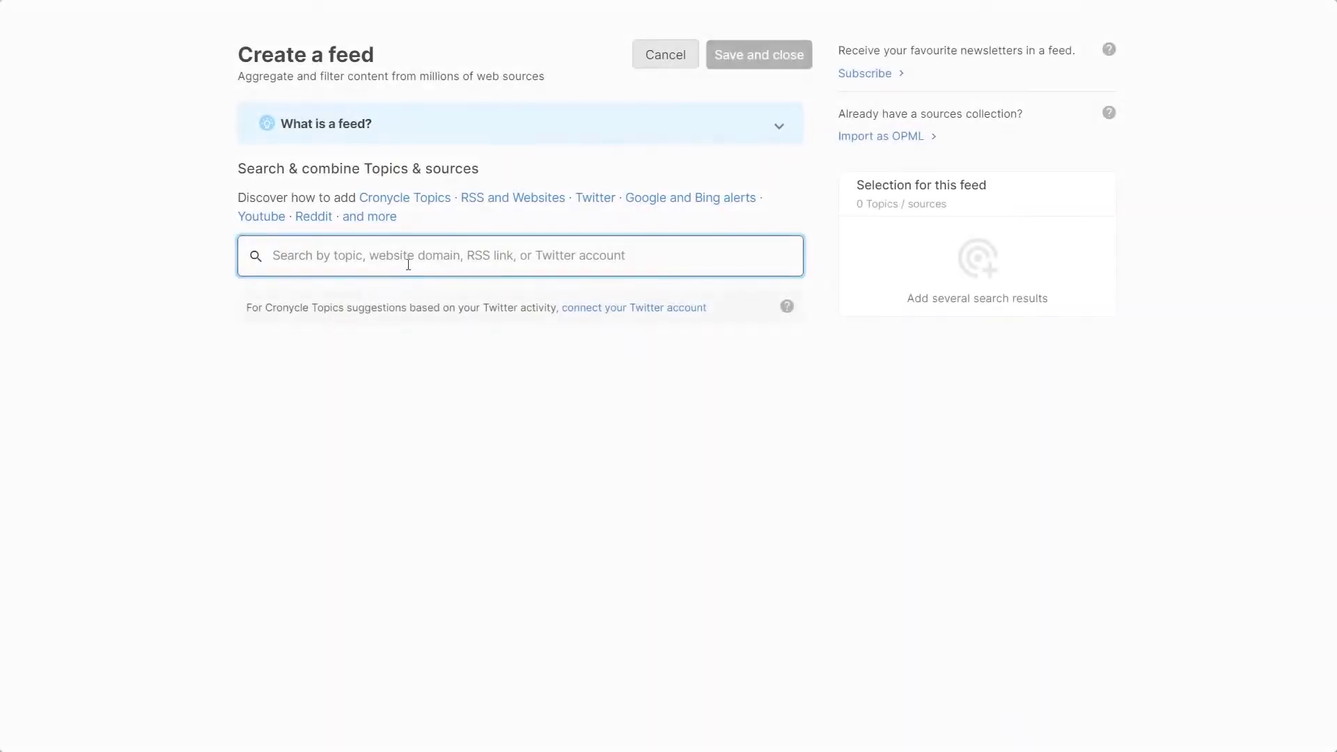
{"action": "left_click", "coordinate": [425, 220]}
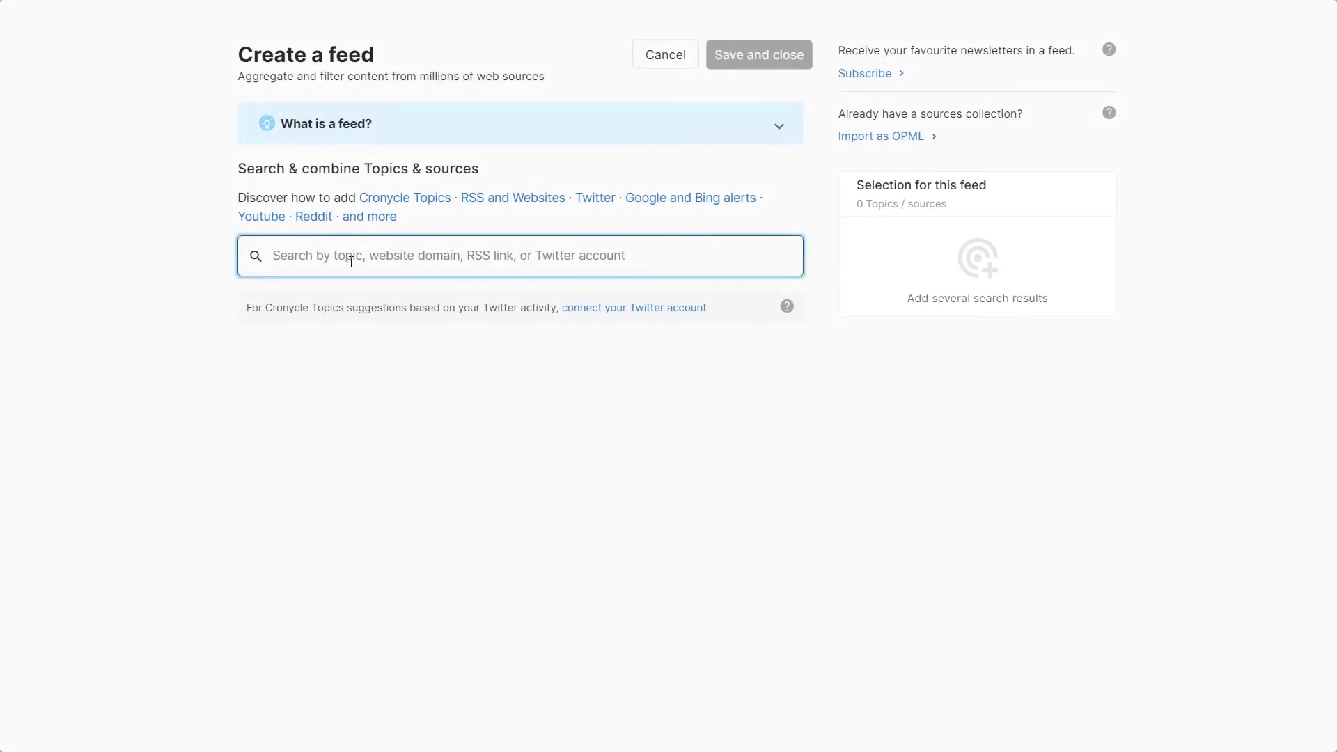
{"action": "type", "text": "ai"}
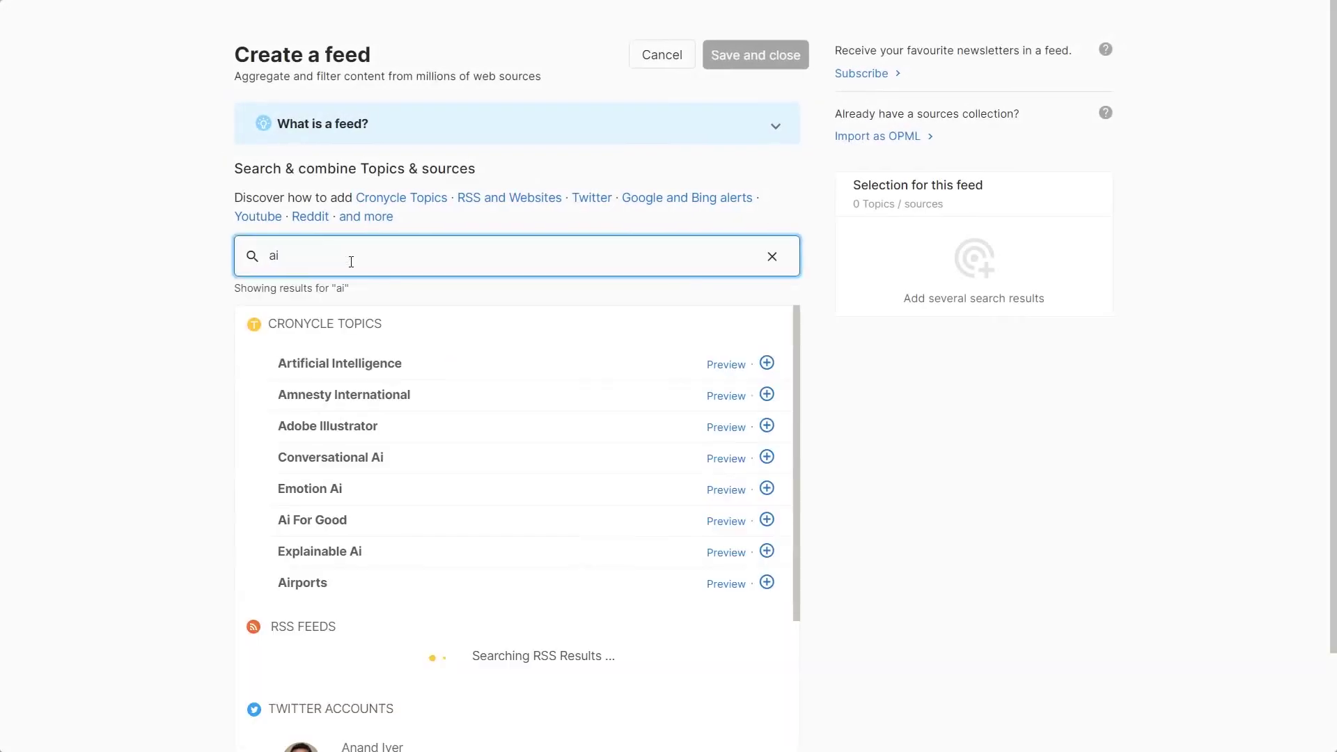
{"action": "scroll", "coordinate": [443, 456], "scroll_direction": "down", "scroll_amount": 2}
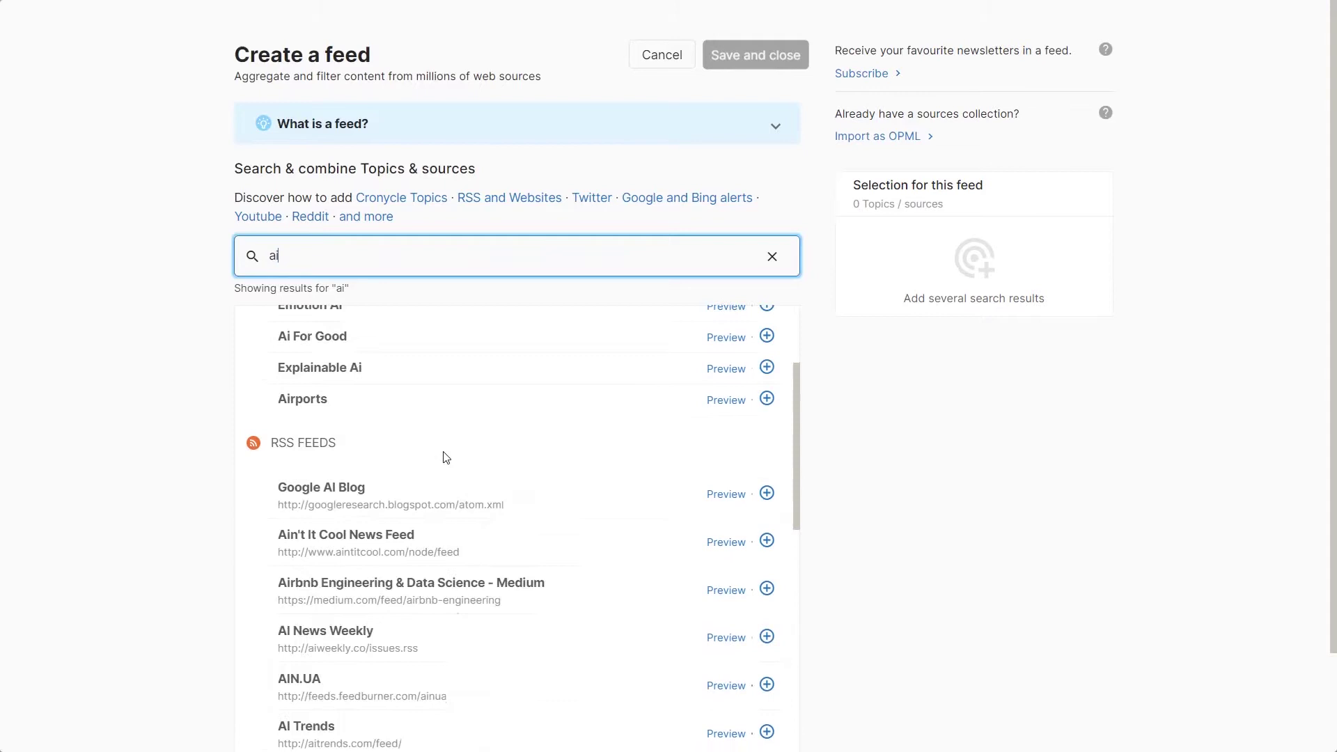
{"action": "scroll", "coordinate": [443, 457], "scroll_direction": "down", "scroll_amount": 2}
{"action": "scroll", "coordinate": [443, 456], "scroll_direction": "down", "scroll_amount": 2}
{"action": "scroll", "coordinate": [442, 456], "scroll_direction": "down", "scroll_amount": 2}
{"action": "scroll", "coordinate": [443, 456], "scroll_direction": "down", "scroll_amount": 1}
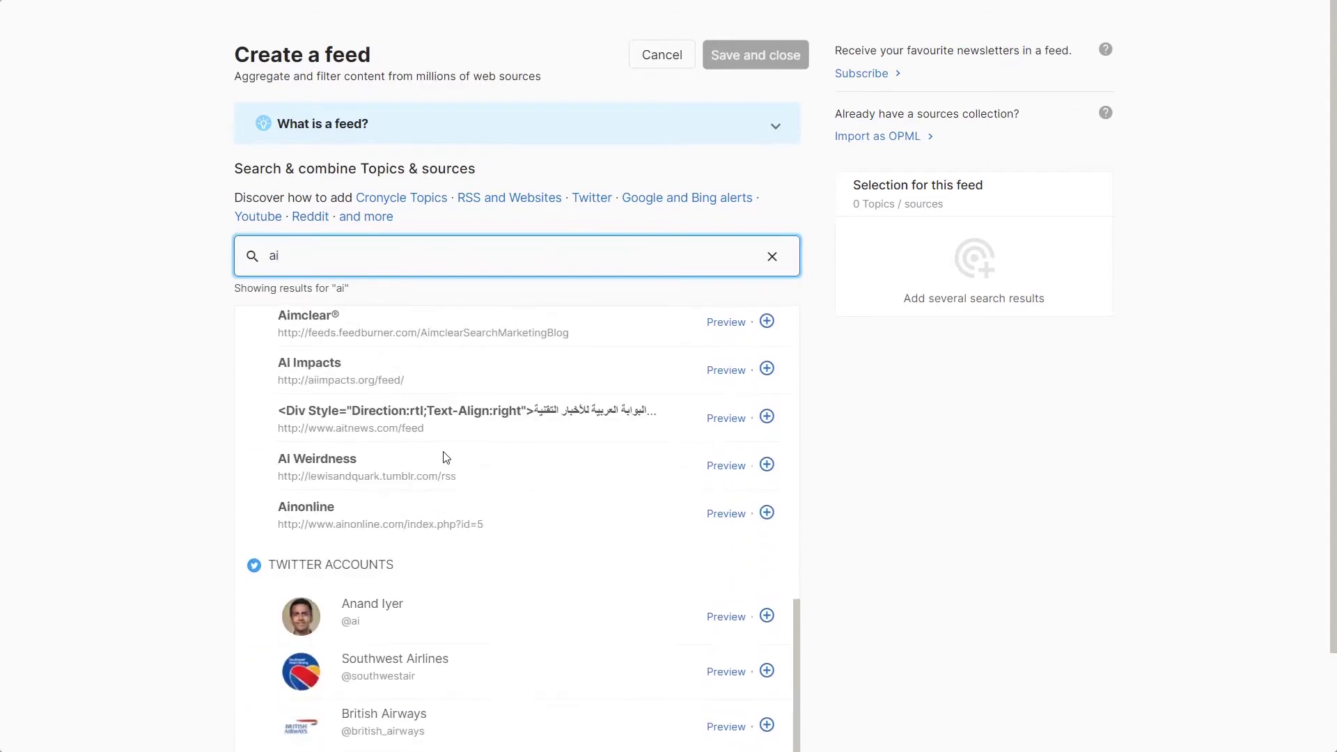
{"action": "scroll", "coordinate": [442, 460], "scroll_direction": "down", "scroll_amount": 2}
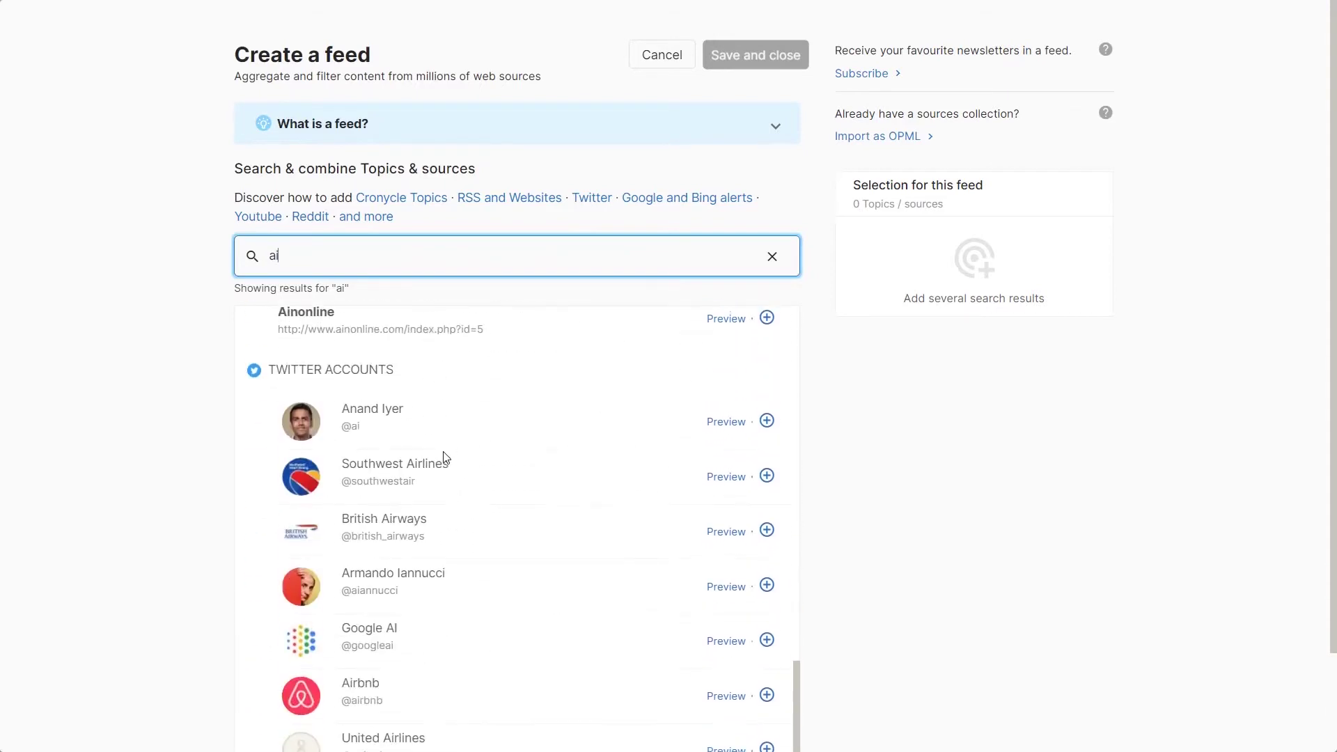
{"action": "left_click", "coordinate": [772, 258]}
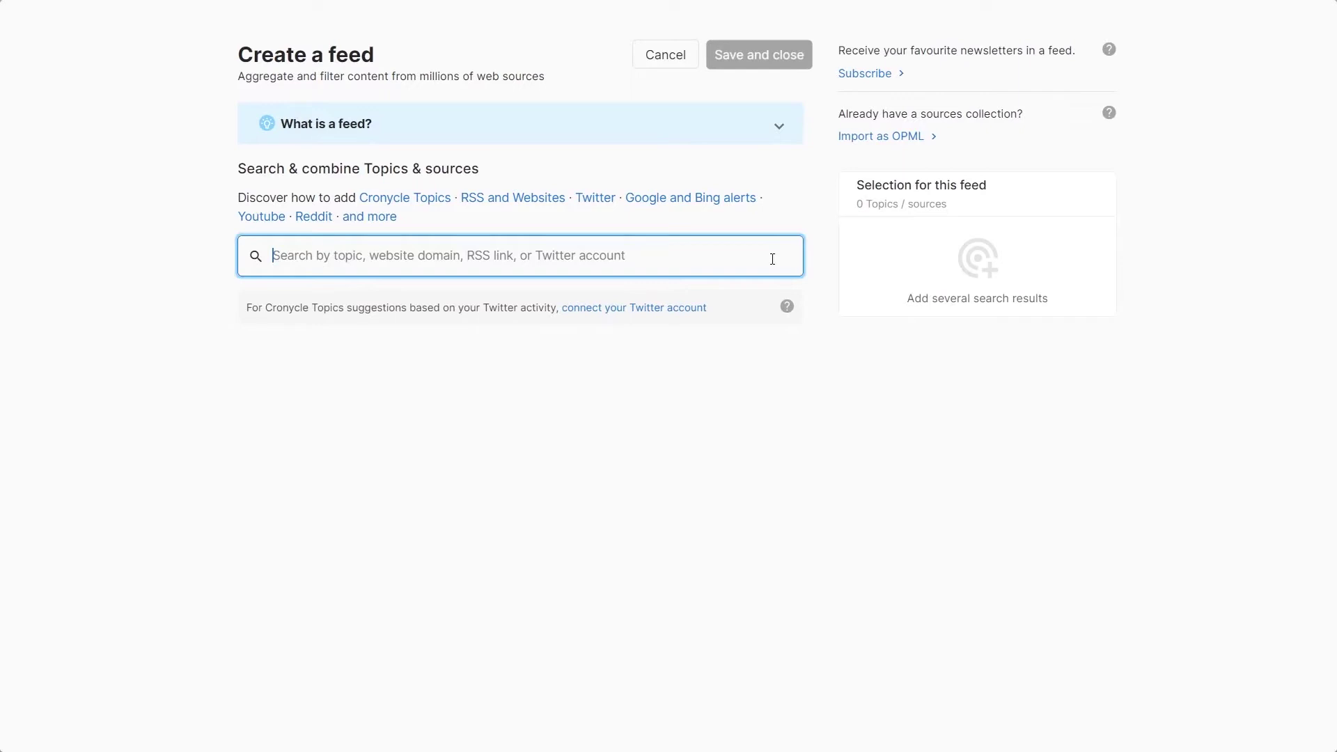
{"action": "type", "text": "mac"}
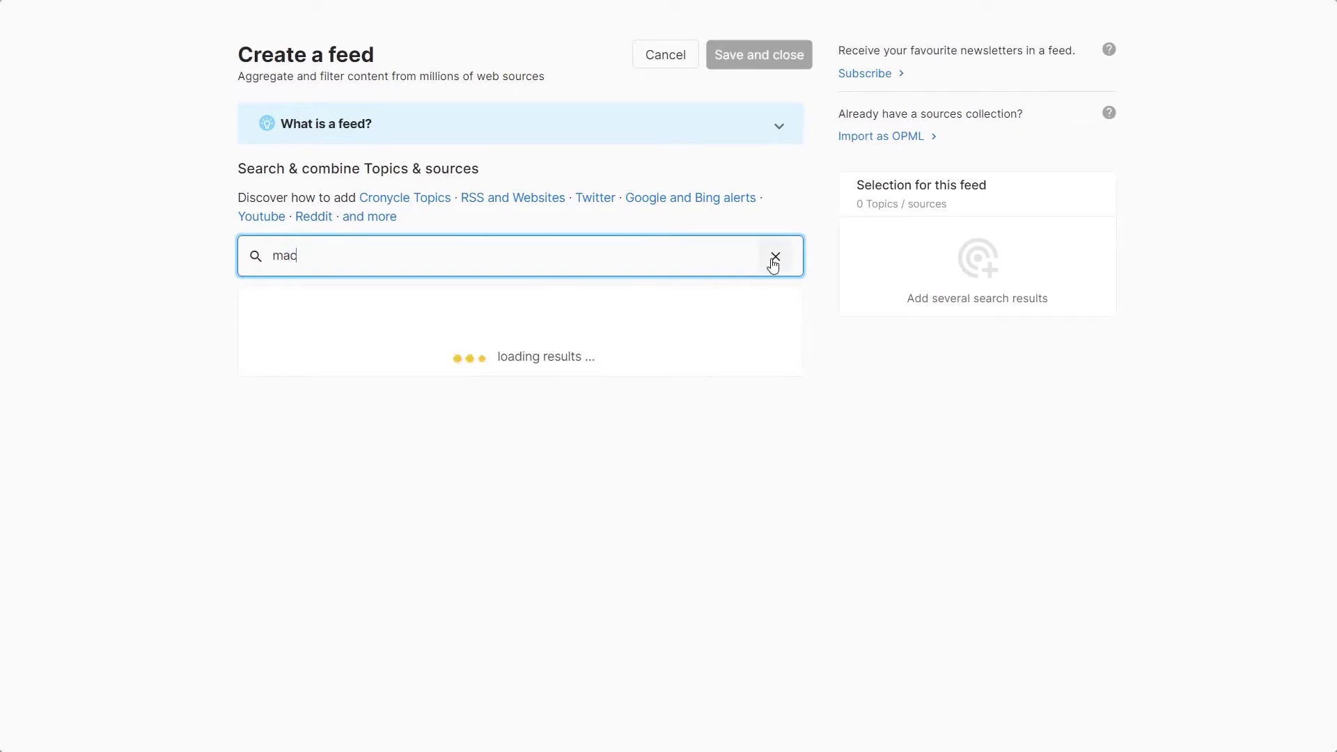
{"action": "type", "text": "hine learning"}
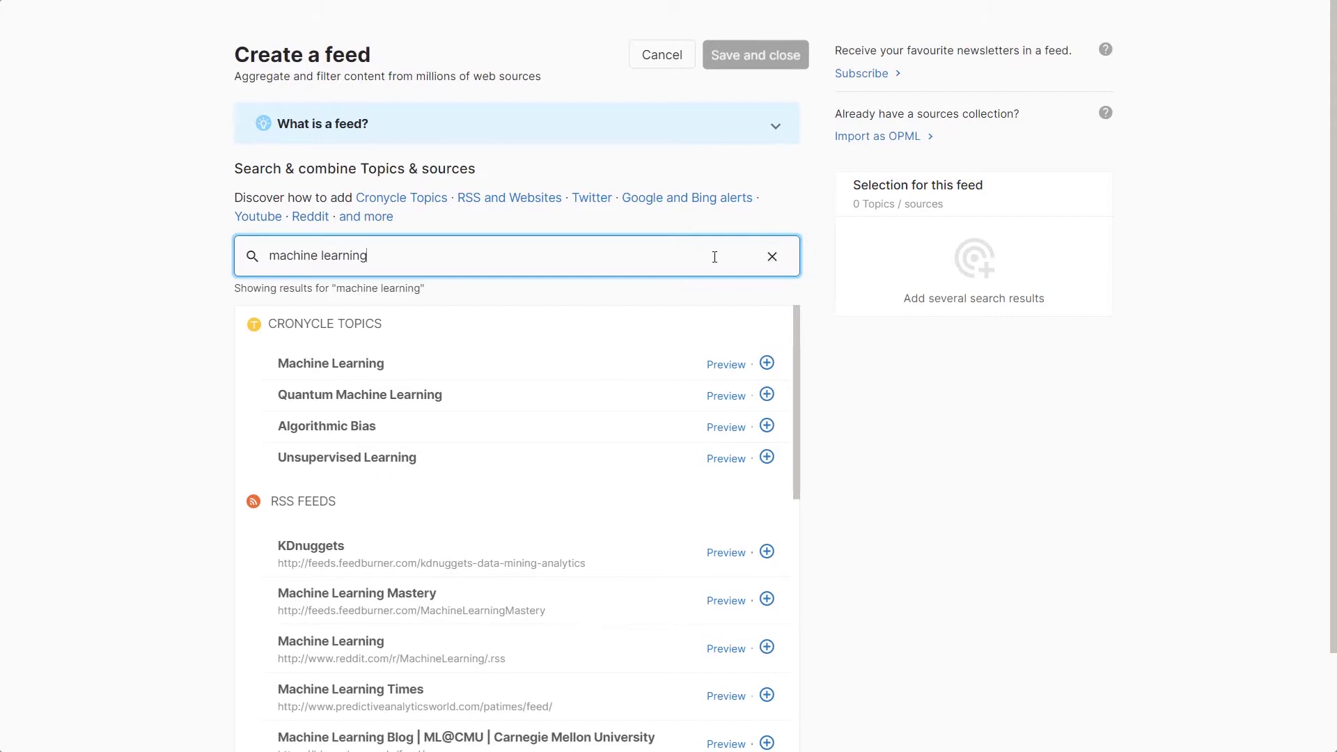
- Clear the 'machine learning' search in the feed creator's source search box
{"action": "left_click", "coordinate": [772, 256]}
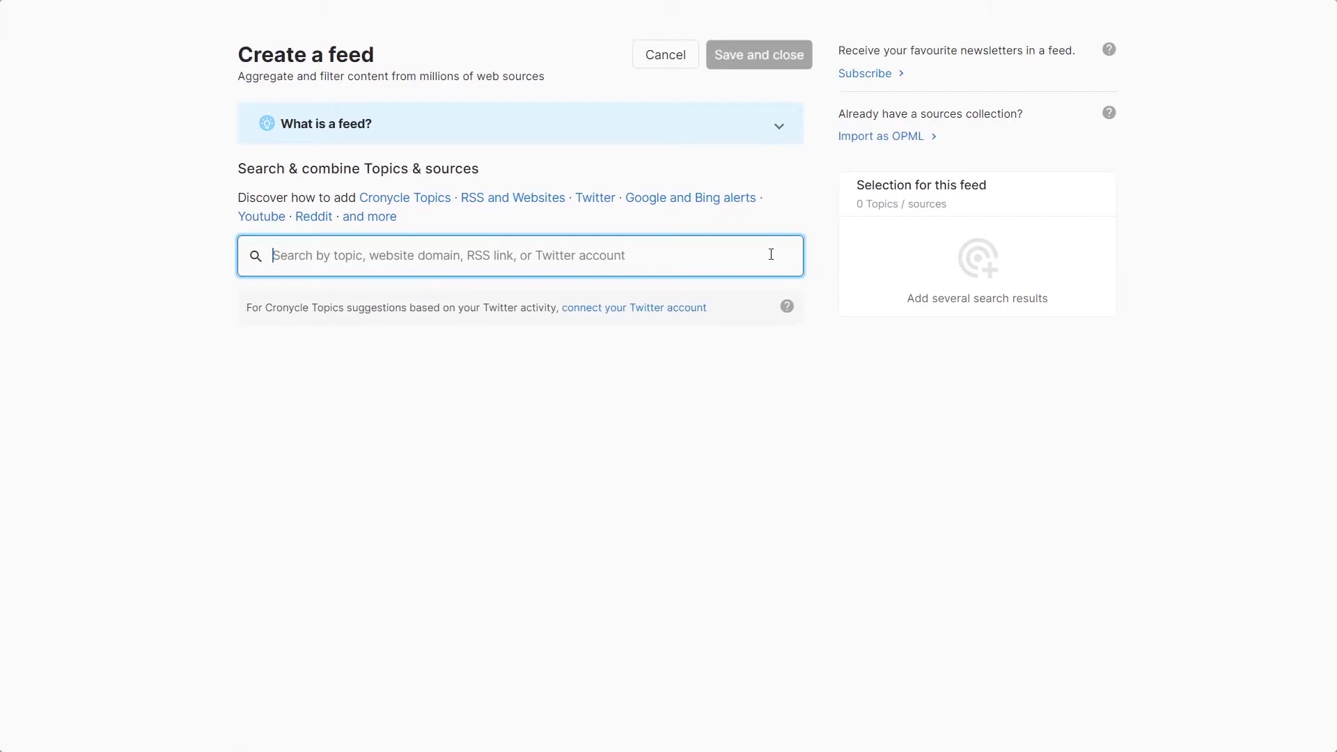
{"action": "type", "text": "openai"}
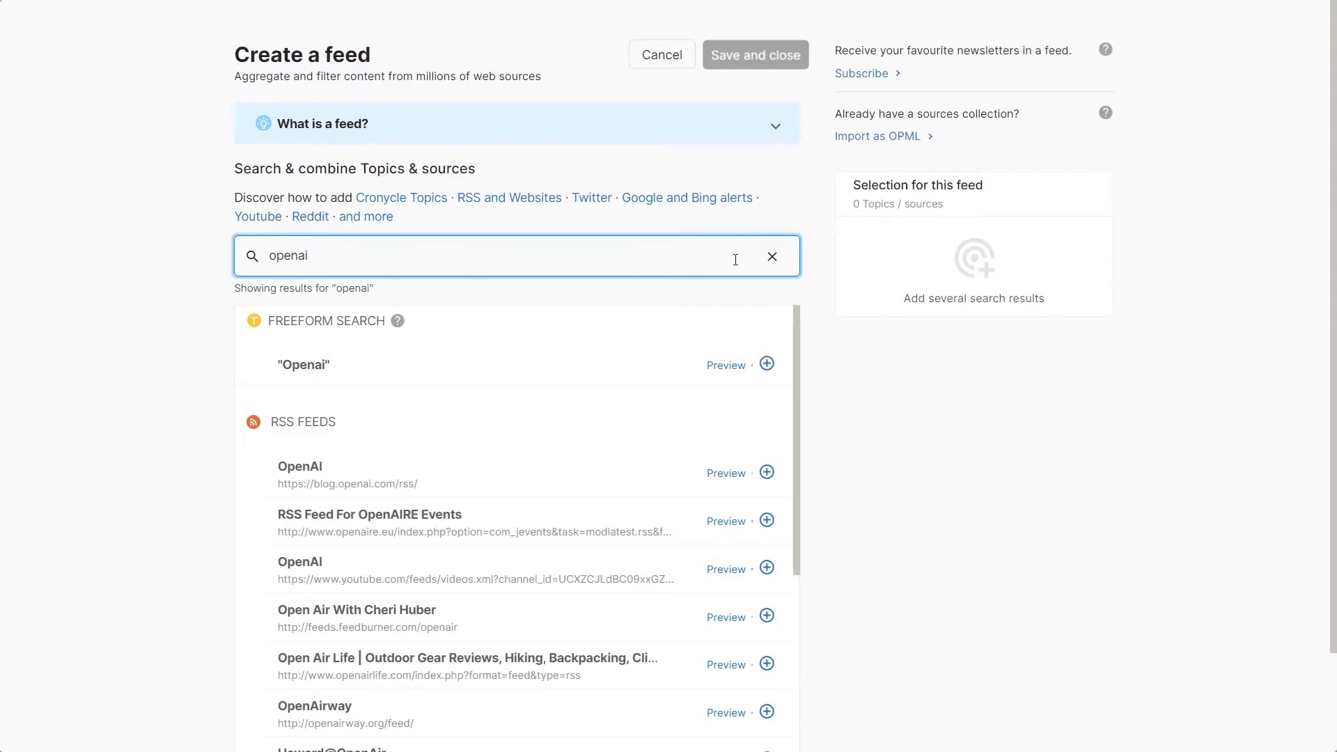
{"action": "left_click", "coordinate": [771, 256]}
{"action": "type", "text": "ww"}
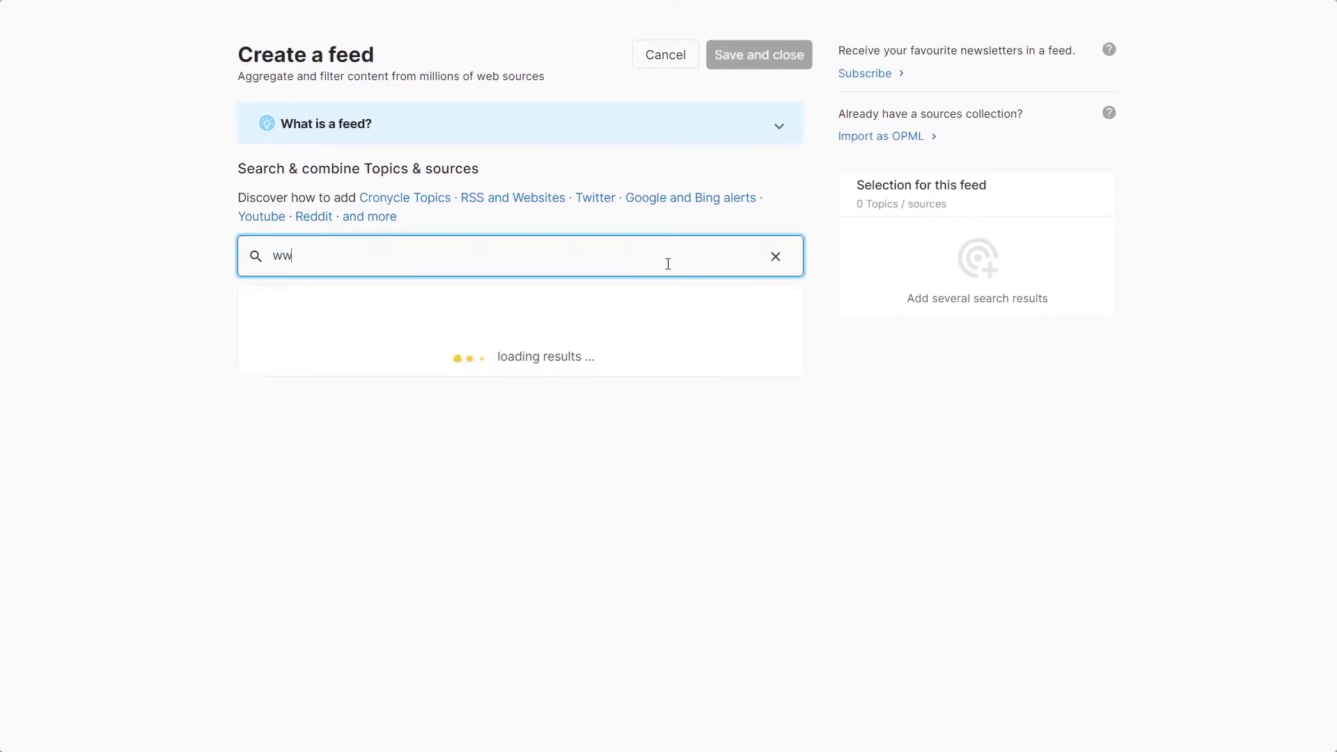
{"action": "type", "text": "w.thed"}
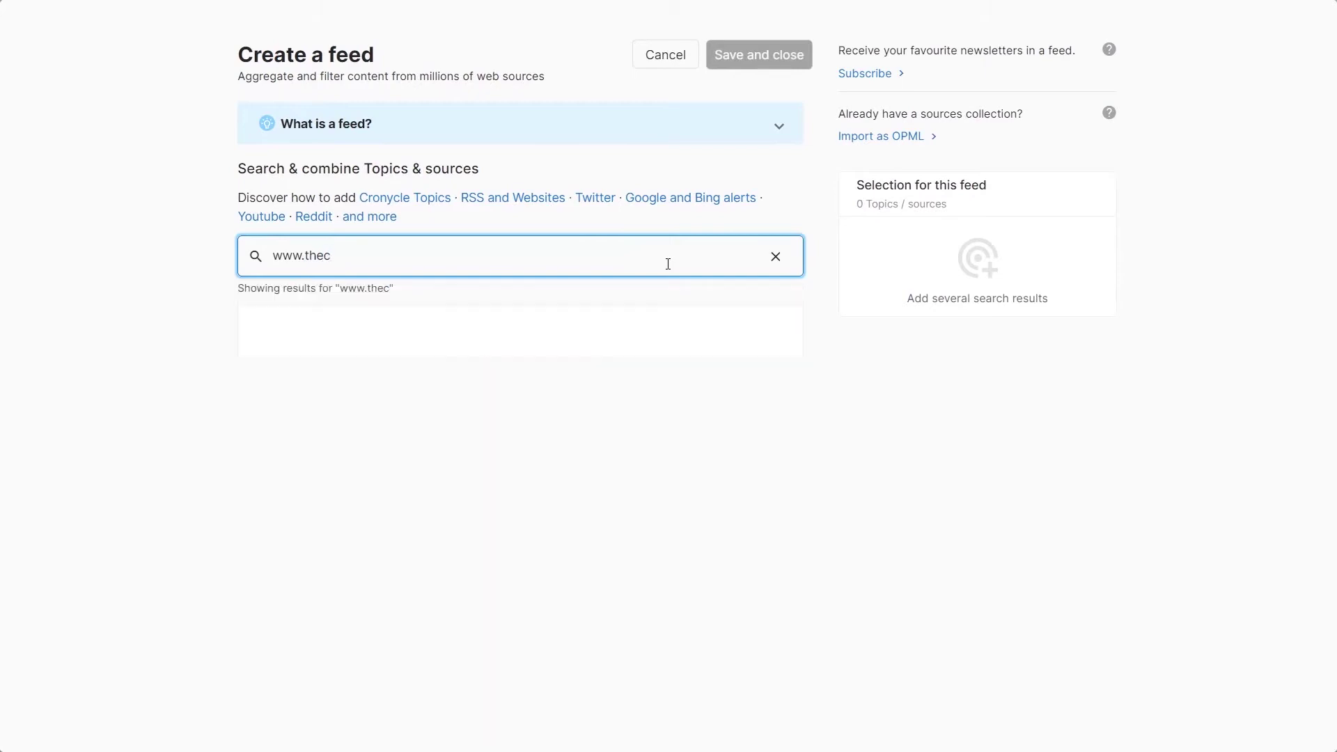
{"action": "type", "text": "yberwire.c"}
{"action": "type", "text": "om"}
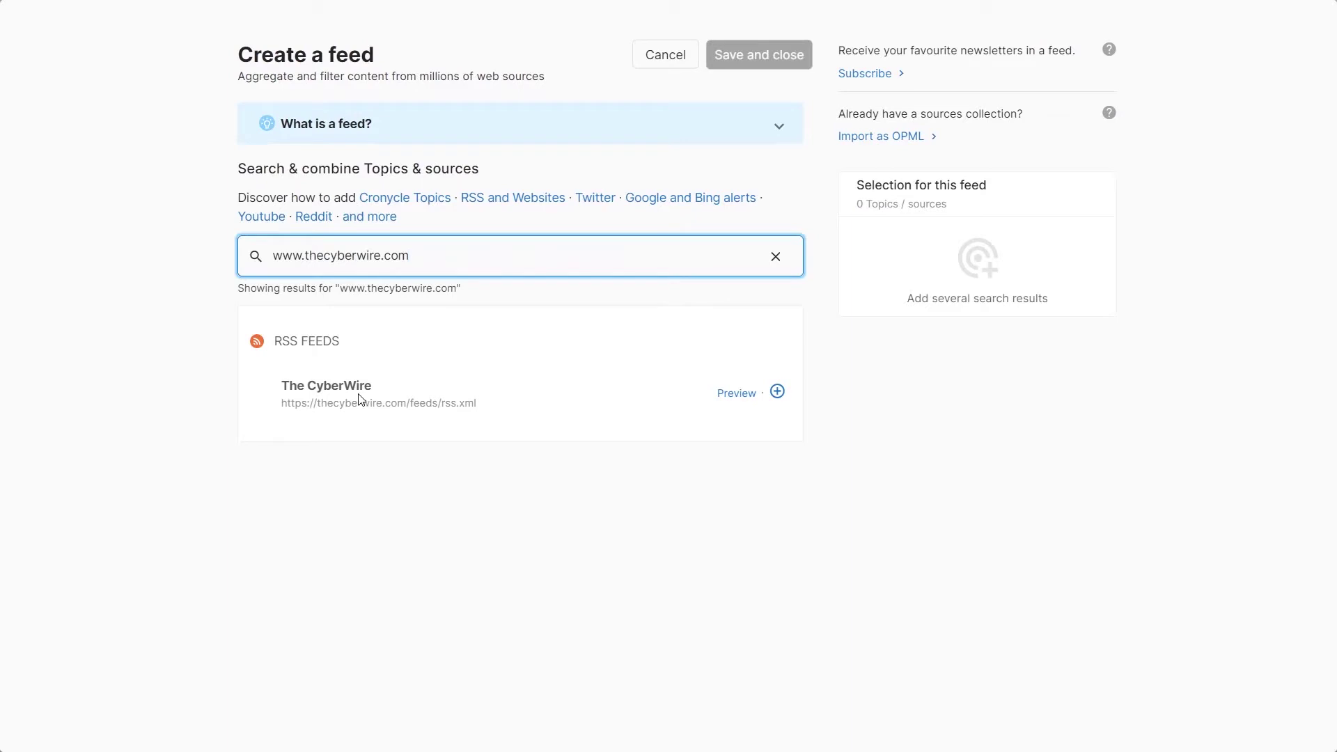
{"action": "left_click", "coordinate": [776, 257]}
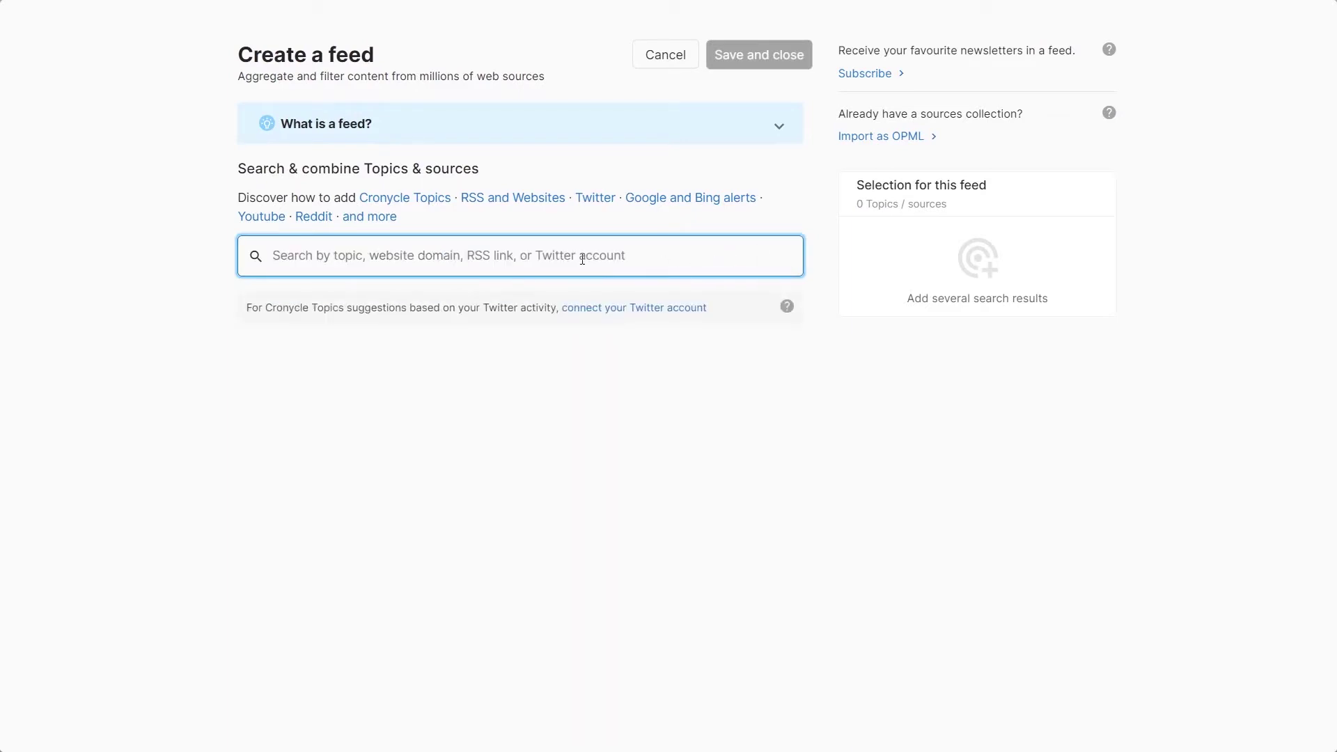
{"action": "right_click", "coordinate": [581, 258]}
{"action": "left_click", "coordinate": [649, 393]}
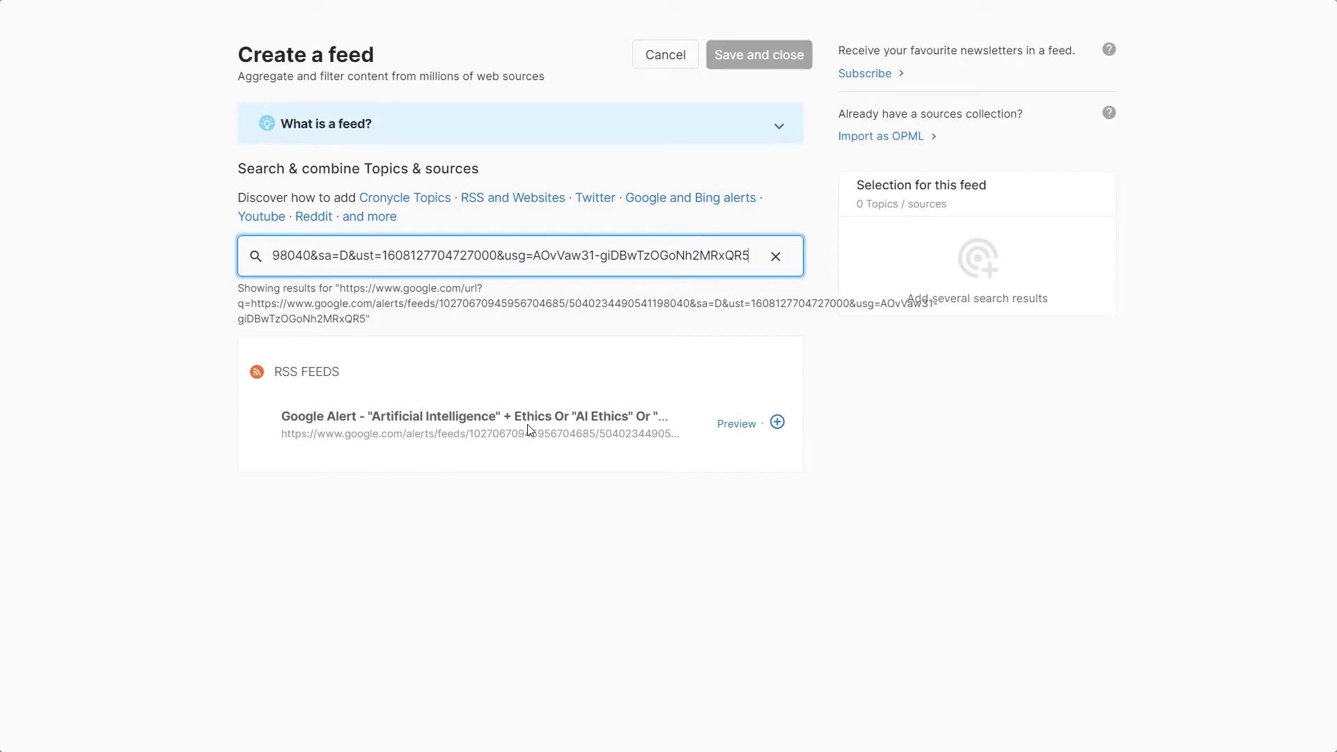
{"action": "key", "text": "ctrl+a"}
{"action": "key", "text": "BackSpace"}
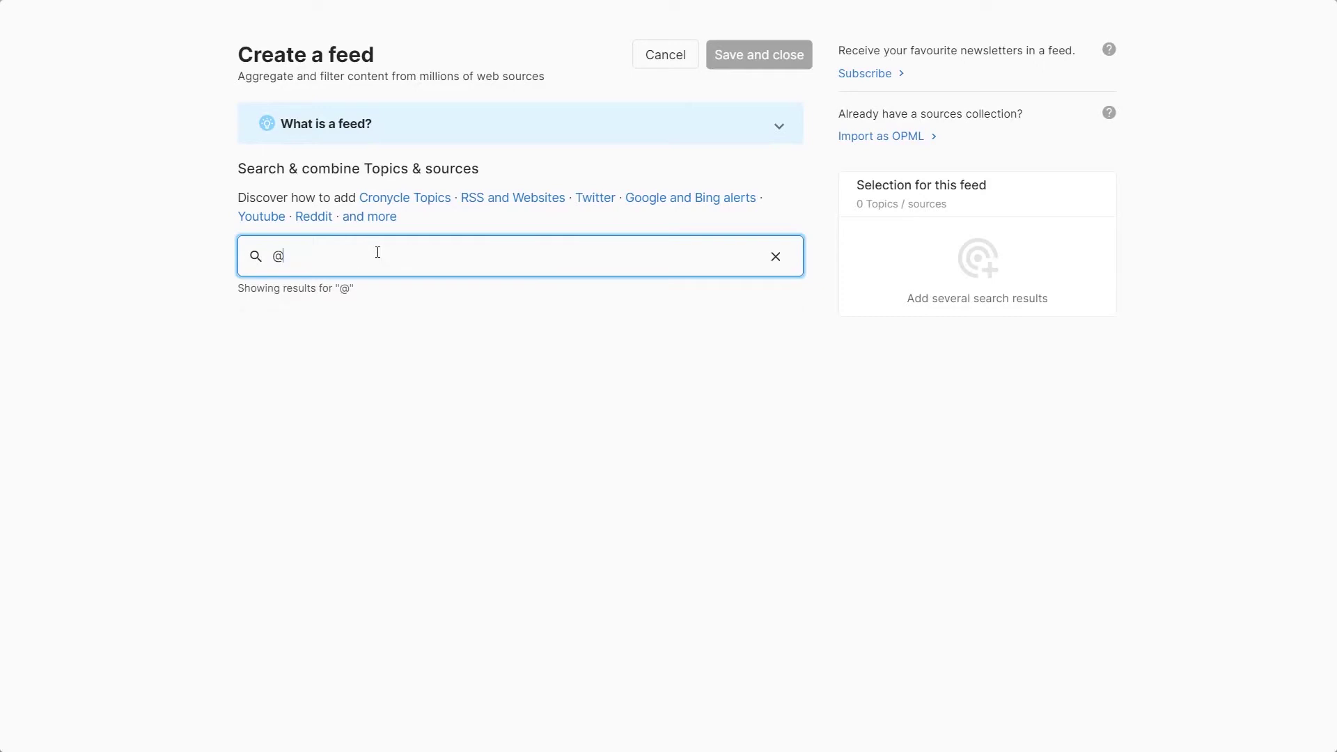
{"action": "type", "text": "andre"}
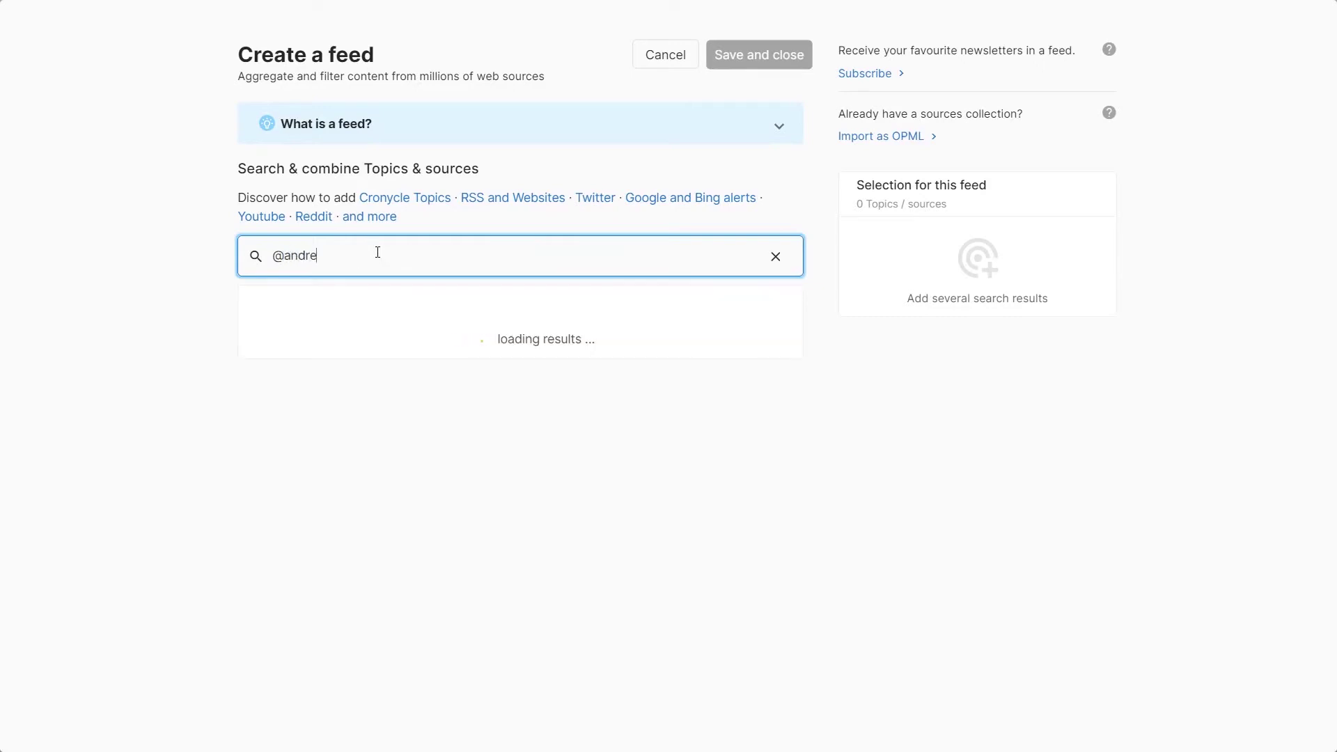
{"action": "type", "text": "wyng"}
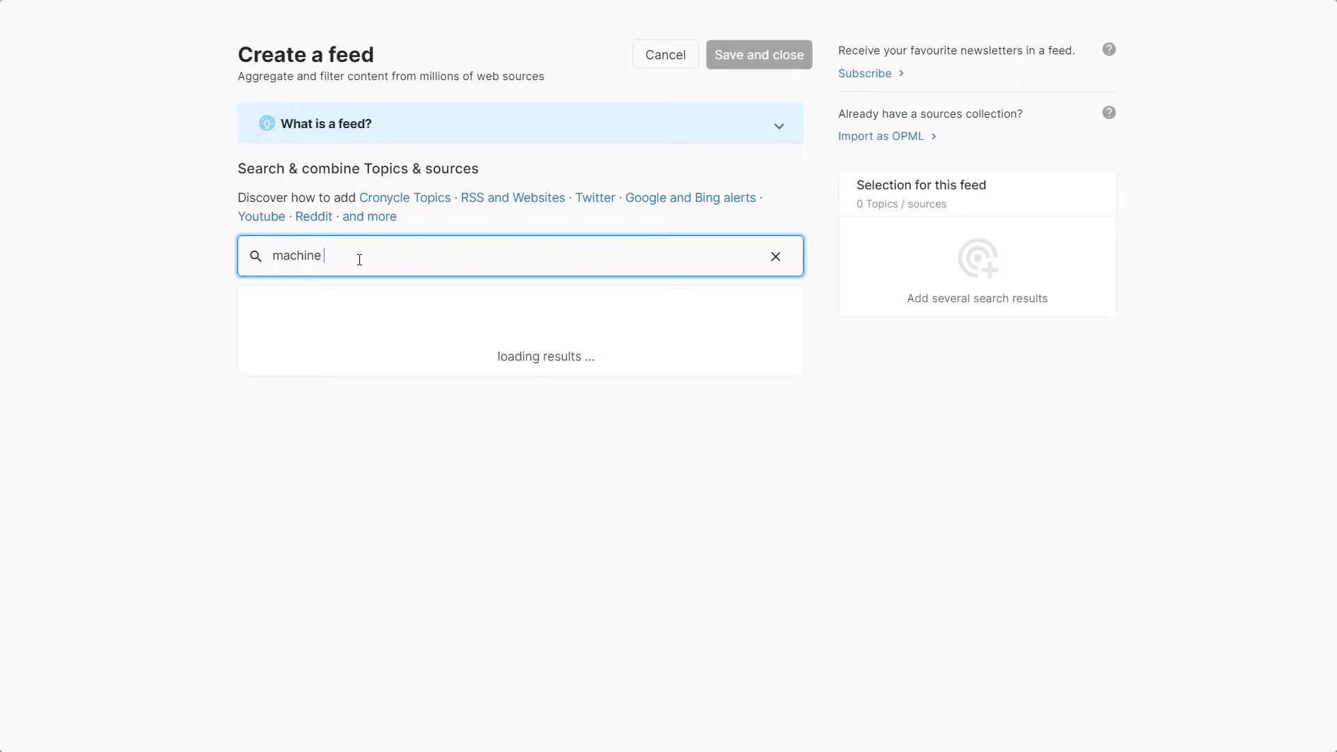
{"action": "type", "text": "learning"}
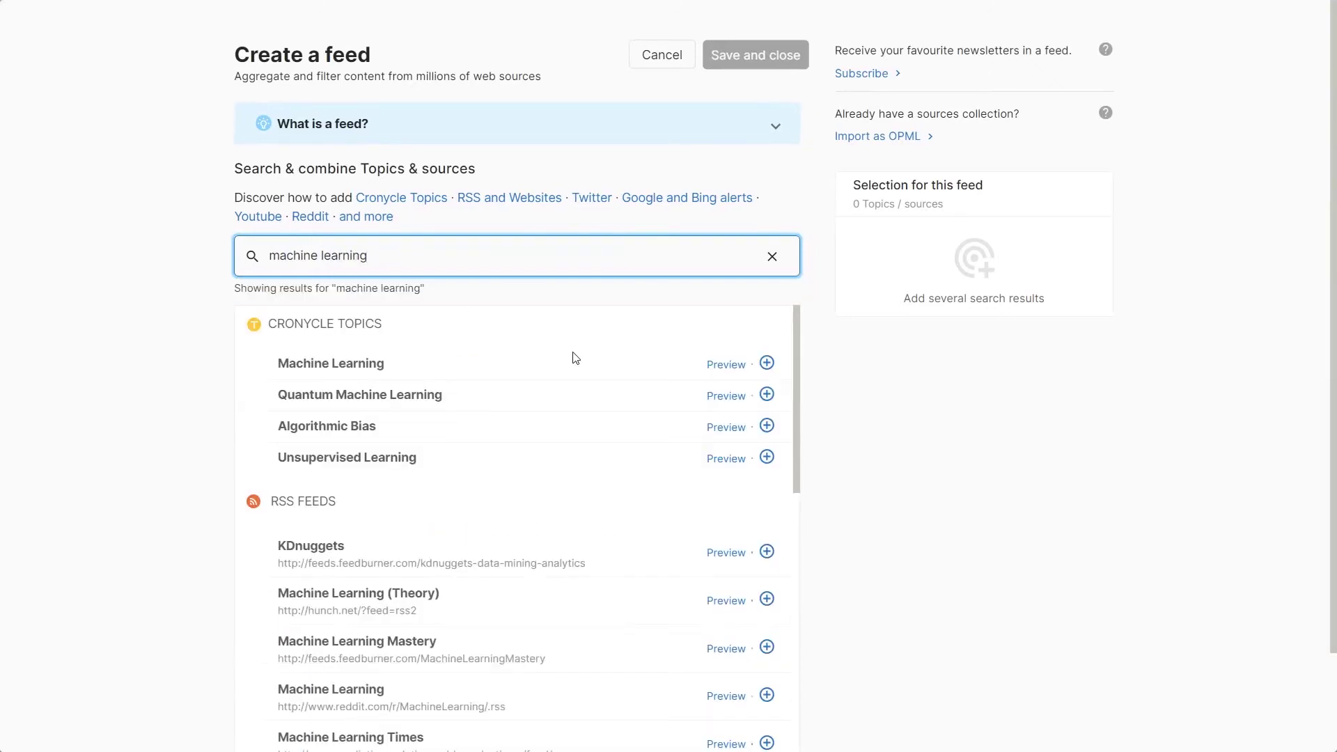
- Add the Machine Learning, Quantum Machine Learning and Deep Learning topics and KDnuggets RSS as sources
{"action": "left_click", "coordinate": [728, 366]}
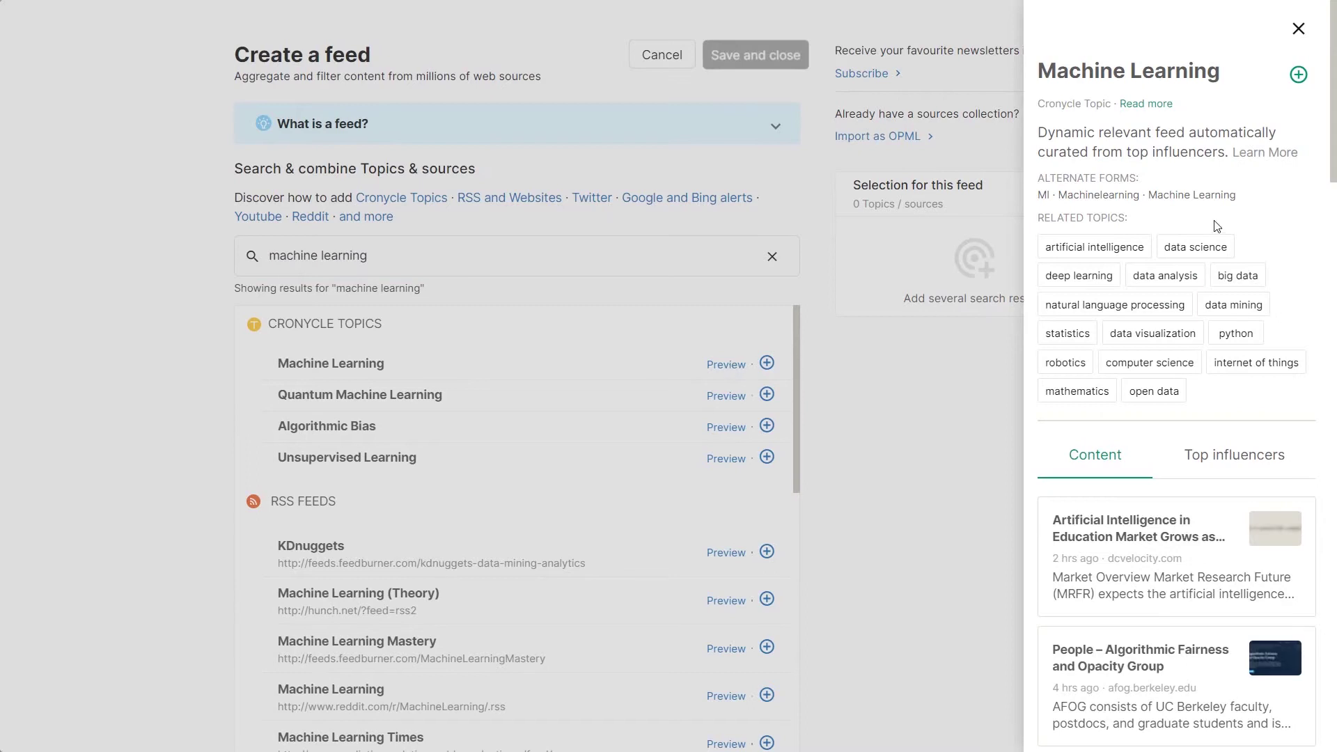
{"action": "left_click", "coordinate": [1299, 76]}
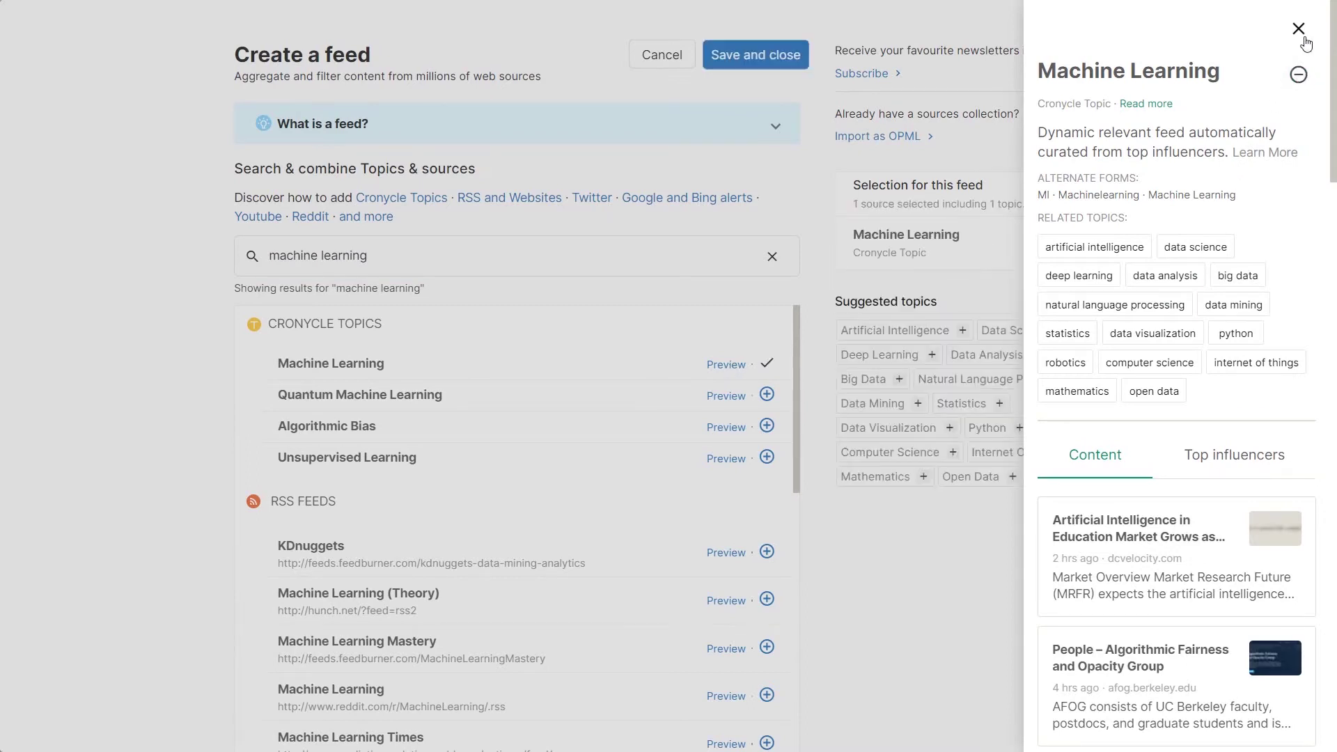
{"action": "left_click", "coordinate": [948, 313]}
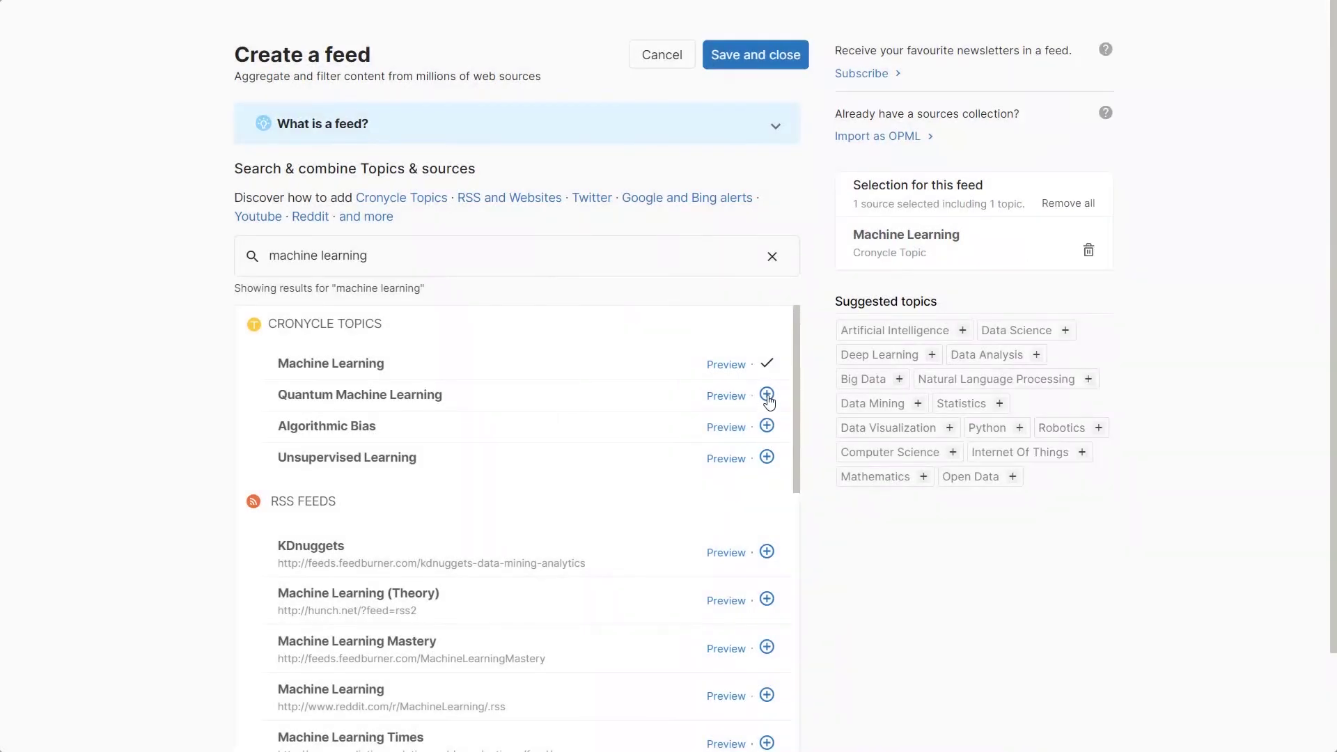
{"action": "left_click", "coordinate": [767, 395]}
{"action": "scroll", "coordinate": [642, 512], "scroll_direction": "down", "scroll_amount": 2}
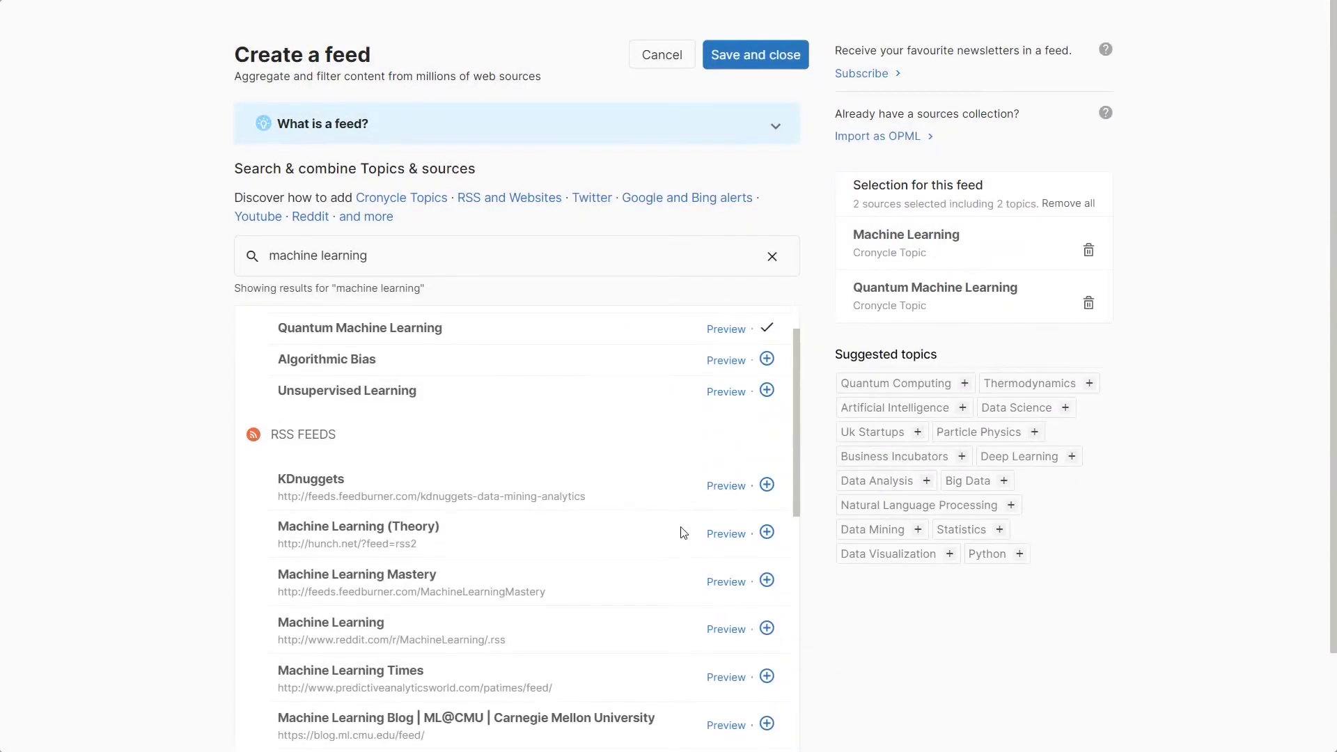
{"action": "left_click", "coordinate": [767, 484]}
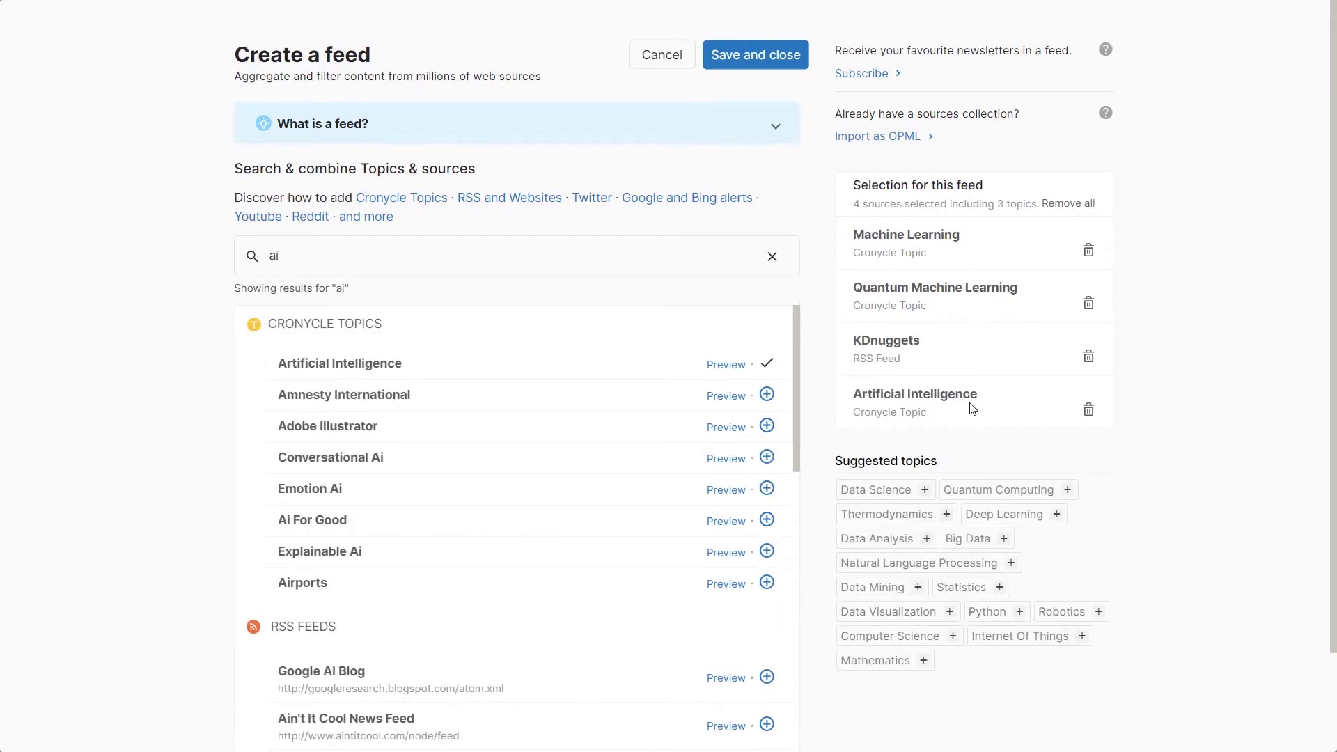
{"action": "left_click", "coordinate": [1055, 514]}
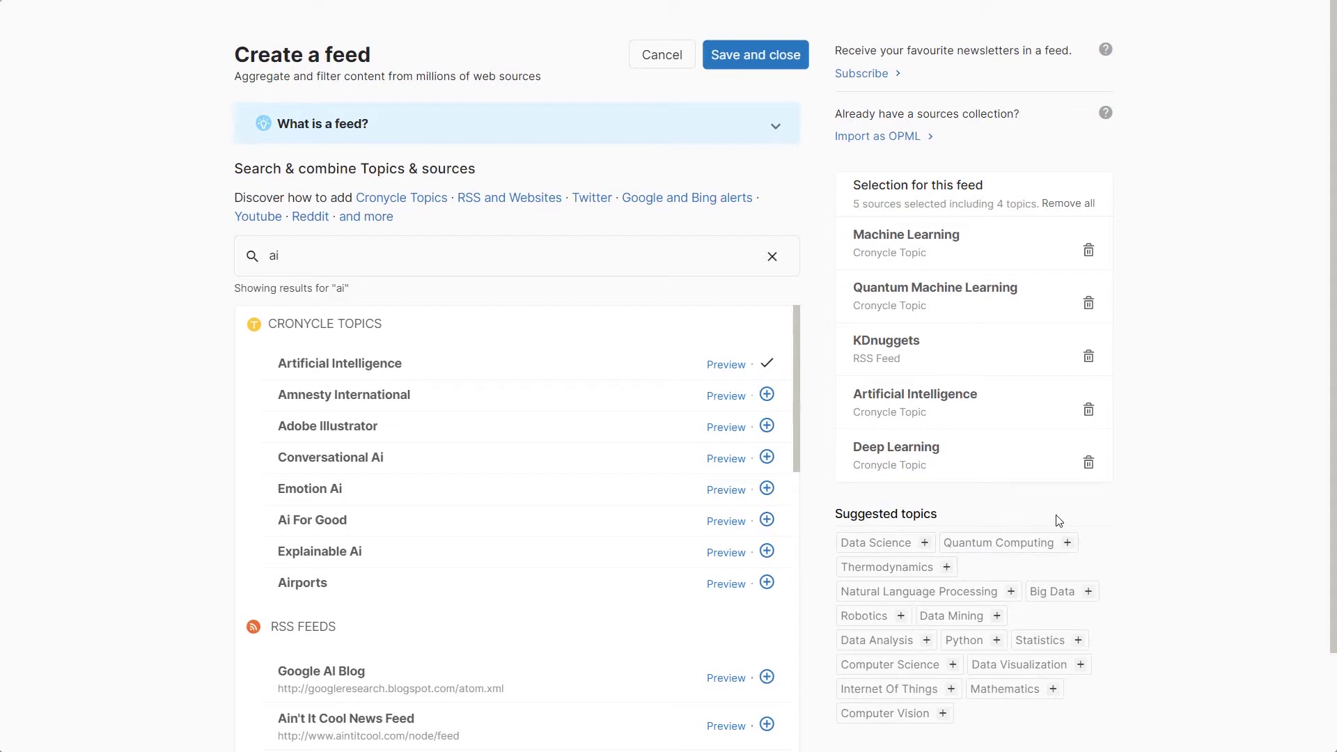
- Save the chosen sources as a feed titled 'AI and ML'
{"action": "left_click", "coordinate": [761, 65]}
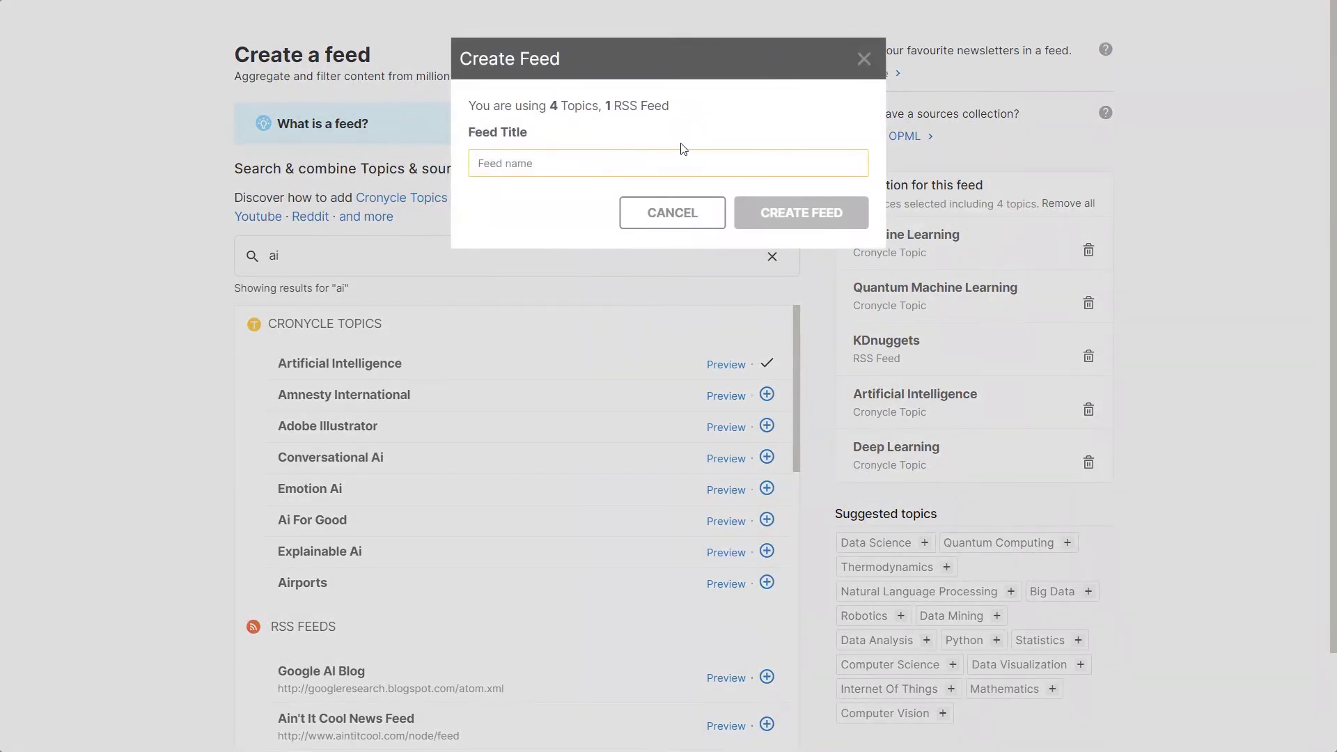
{"action": "type", "text": "AI and ML"}
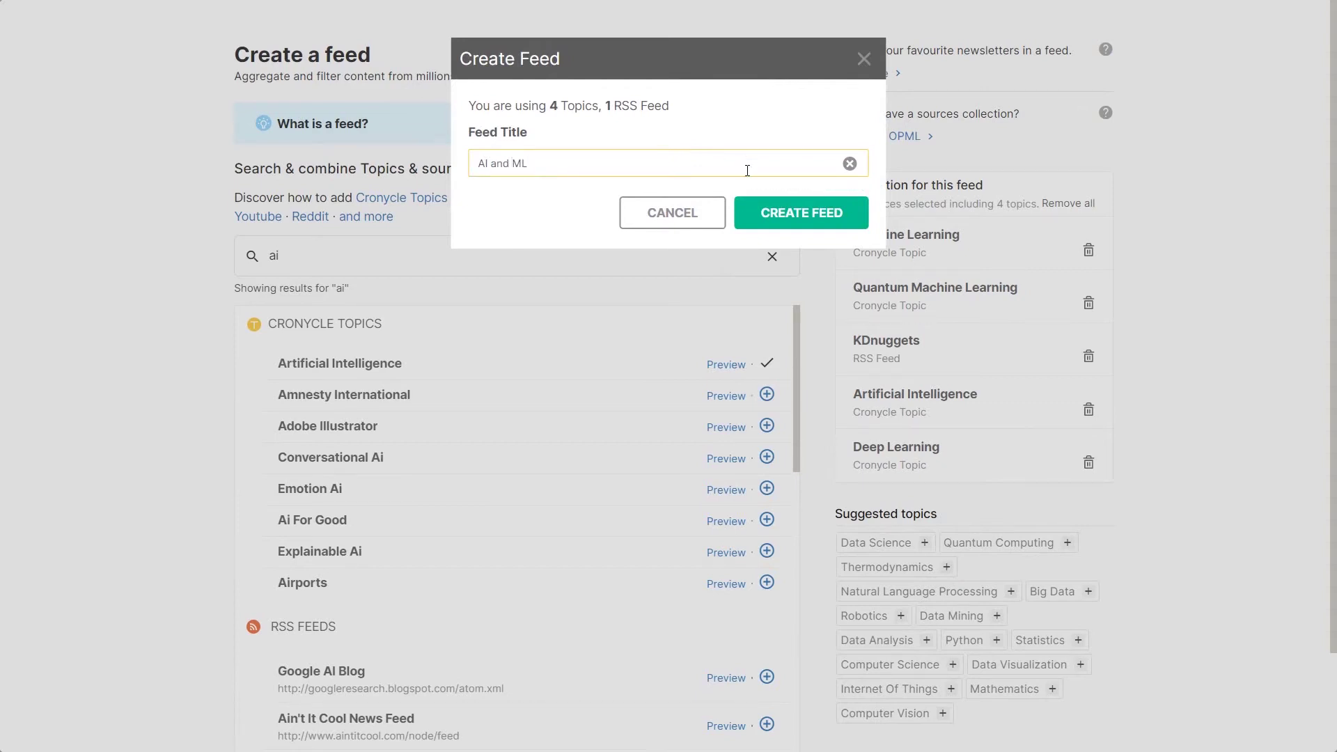
{"action": "left_click", "coordinate": [780, 213]}
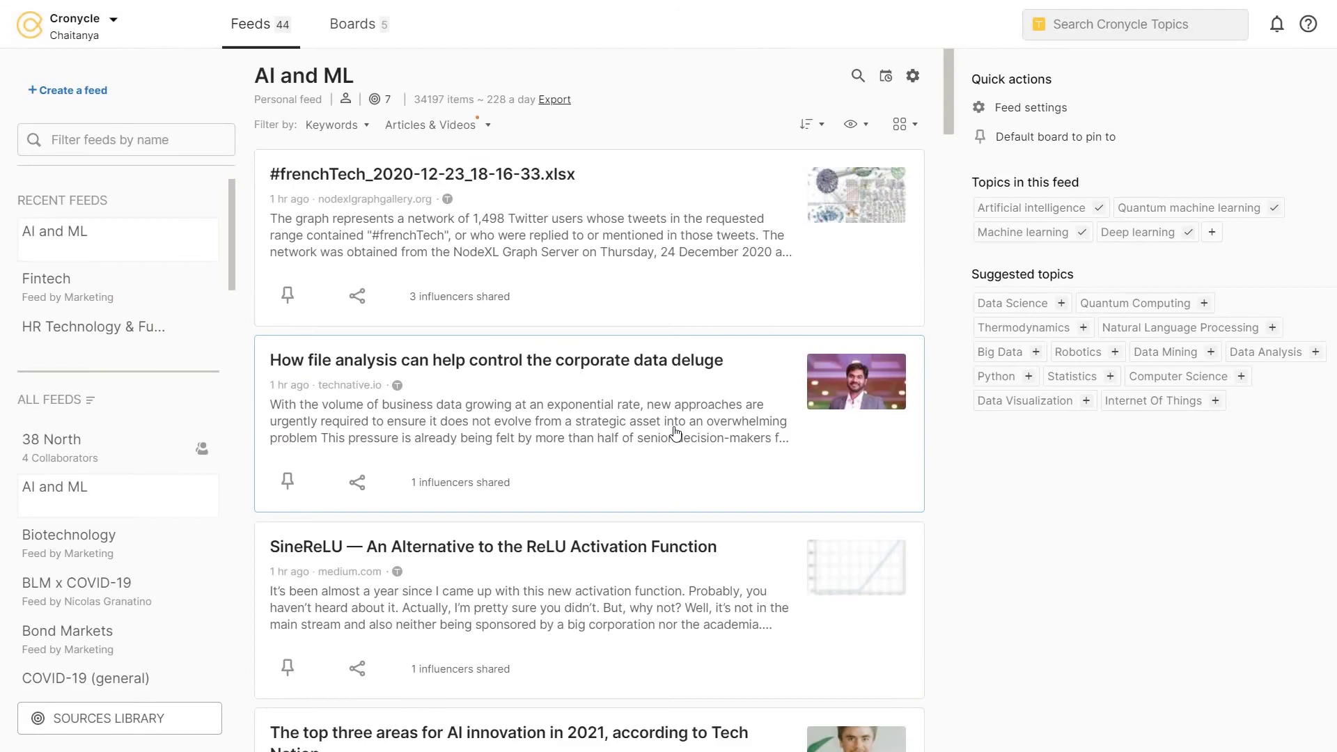
{"action": "scroll", "coordinate": [674, 434], "scroll_direction": "down", "scroll_amount": 3}
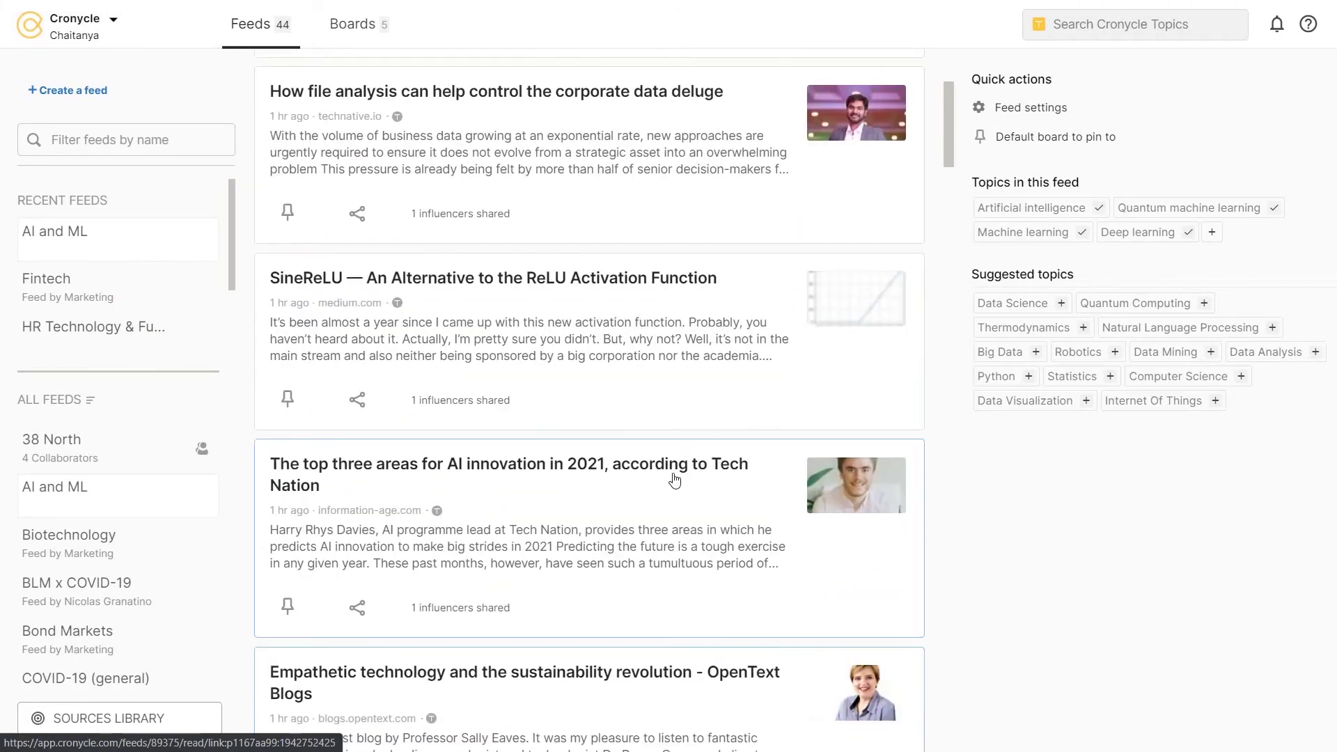
- Read the AI innovation areas article, then filter the AI and ML feed to Videos
{"action": "left_click", "coordinate": [673, 477]}
{"action": "scroll", "coordinate": [673, 473], "scroll_direction": "down", "scroll_amount": 3}
{"action": "left_click", "coordinate": [331, 94]}
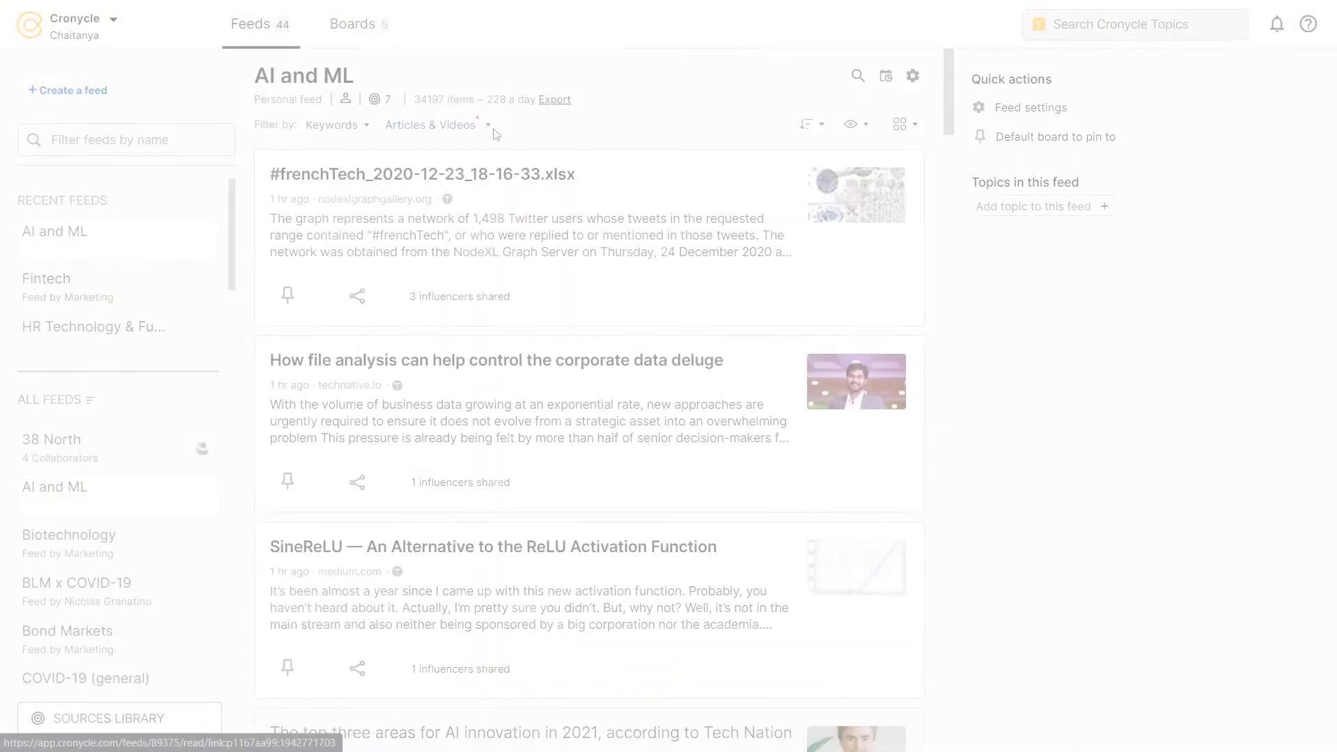
{"action": "left_click", "coordinate": [481, 126]}
{"action": "left_click", "coordinate": [394, 181]}
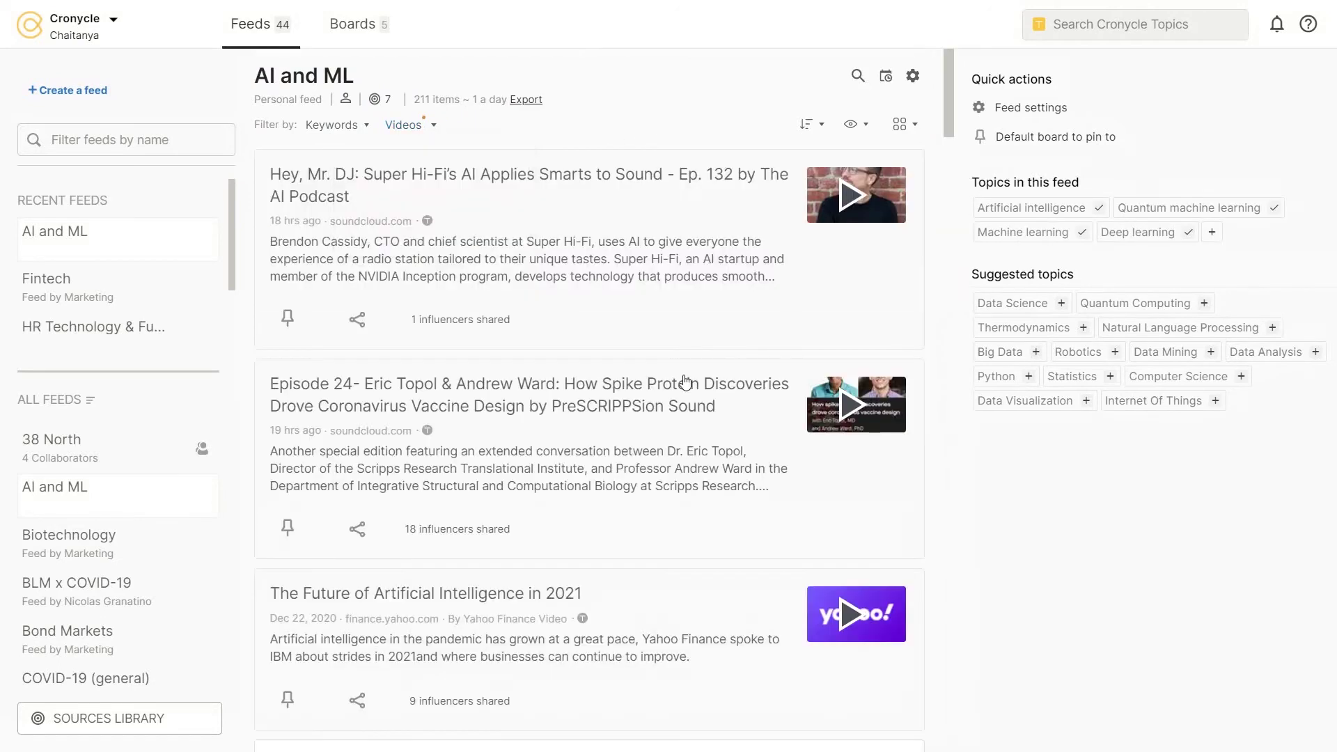
{"action": "scroll", "coordinate": [680, 382], "scroll_direction": "down", "scroll_amount": 1}
{"action": "scroll", "coordinate": [684, 383], "scroll_direction": "down", "scroll_amount": 1}
- Watch 'The Future of Artificial Intelligence in 2021', then filter the feed to Tweets & conversations
{"action": "left_click", "coordinate": [734, 408]}
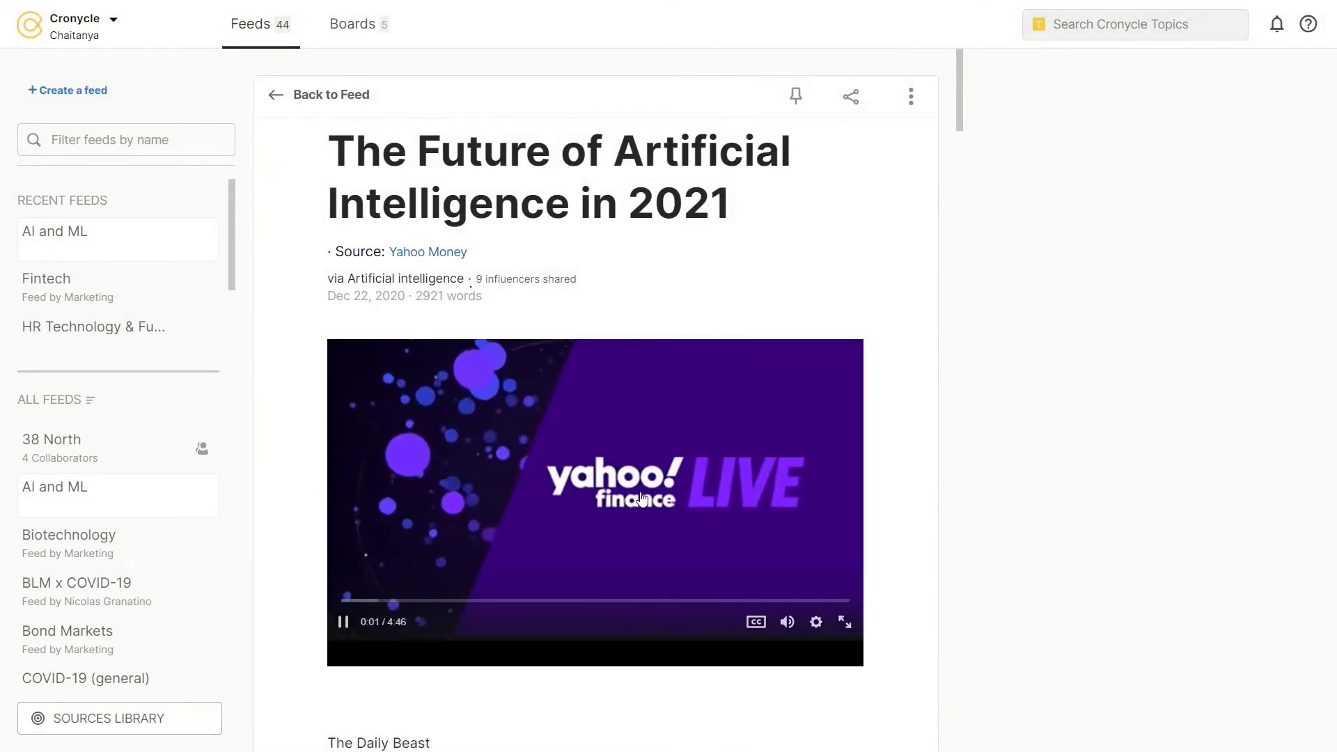
{"action": "left_click", "coordinate": [332, 94]}
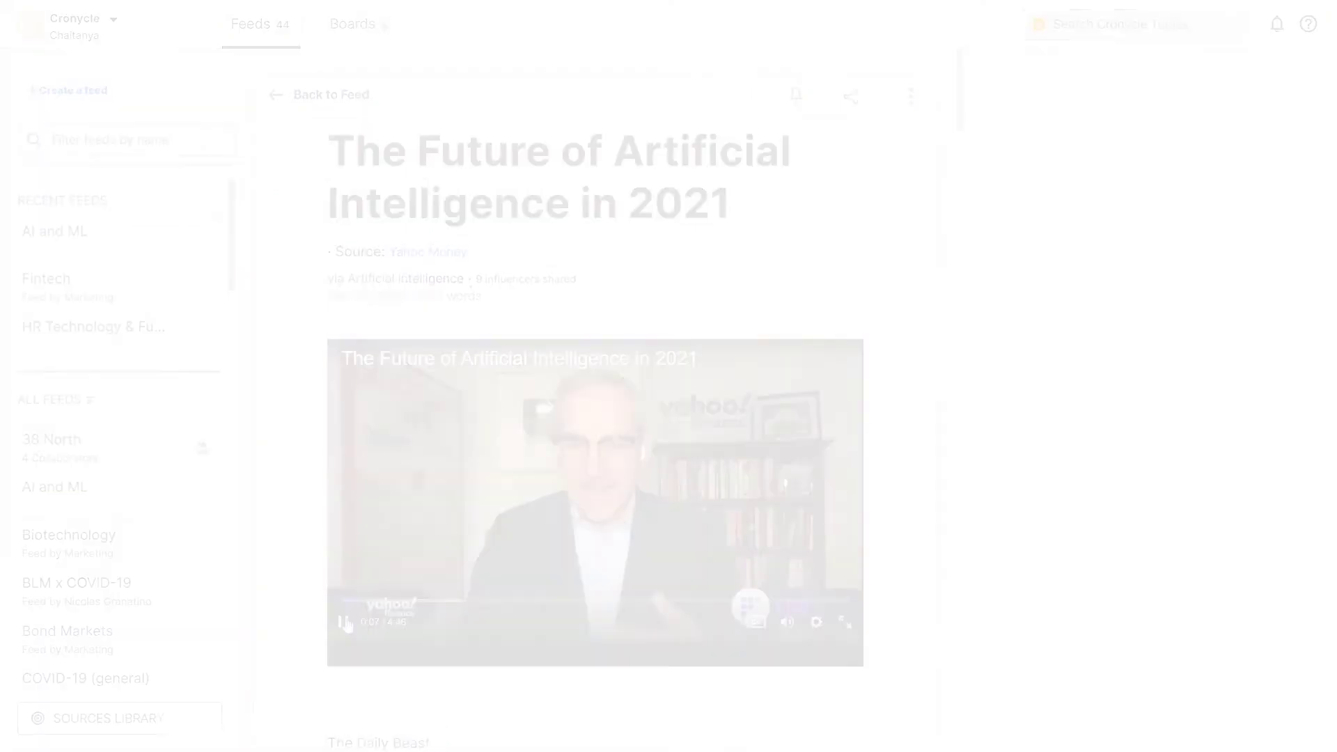
{"action": "left_click", "coordinate": [403, 126]}
{"action": "left_click", "coordinate": [383, 209]}
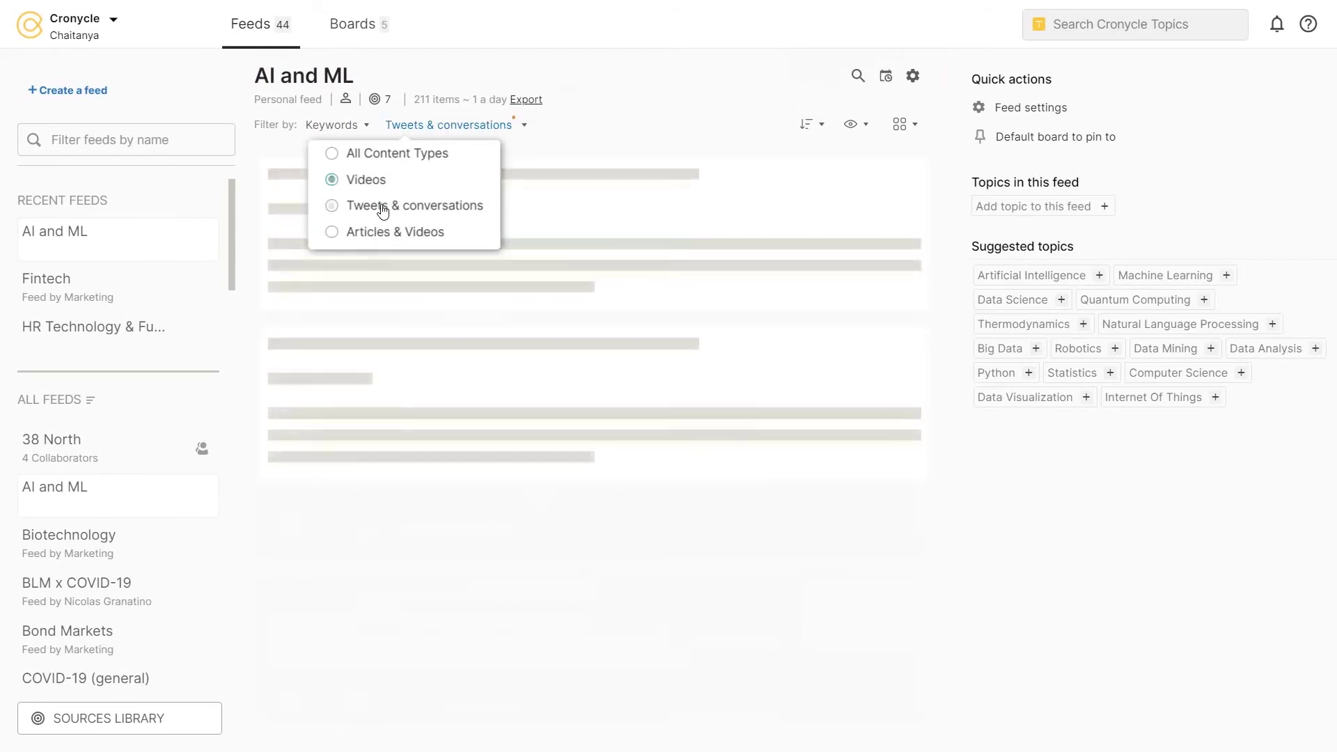
- Dismiss the content-type filter and open Jack Clark's ML dataset culture tweet thread
{"action": "left_click", "coordinate": [617, 102]}
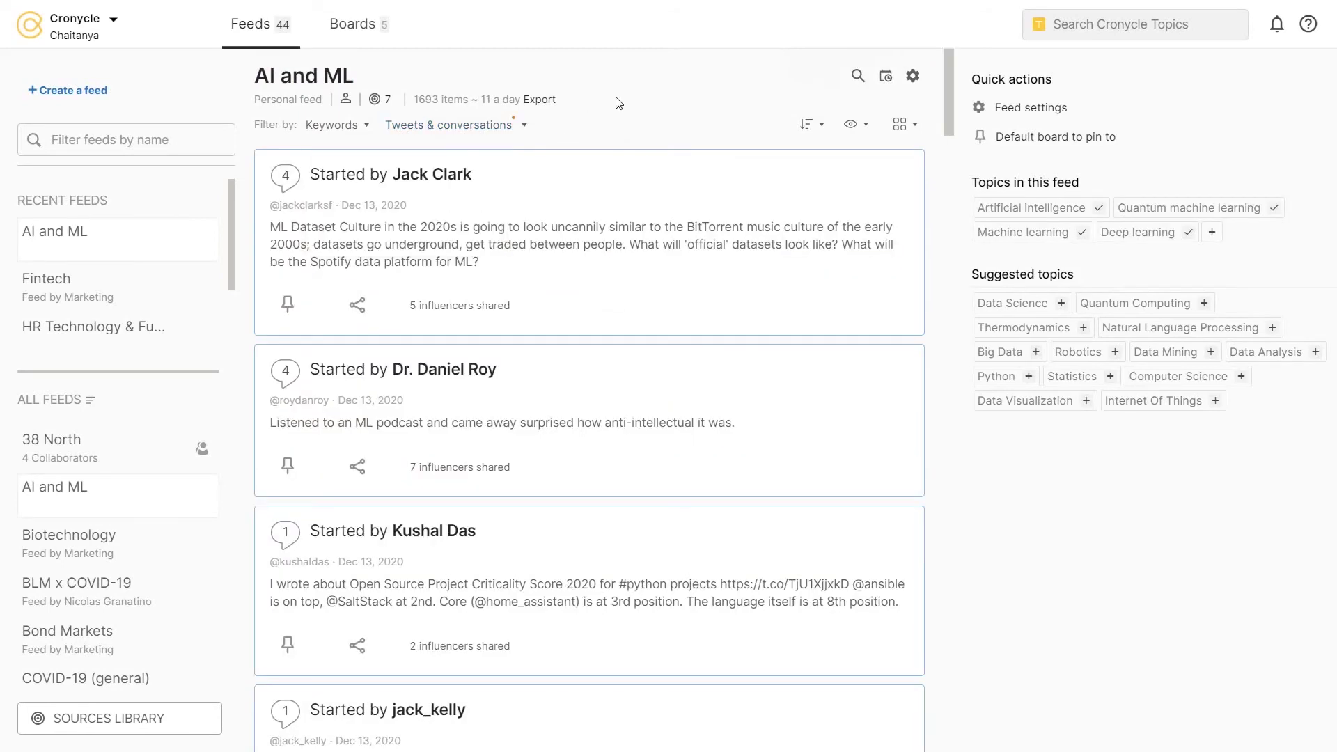
{"action": "left_click", "coordinate": [632, 247]}
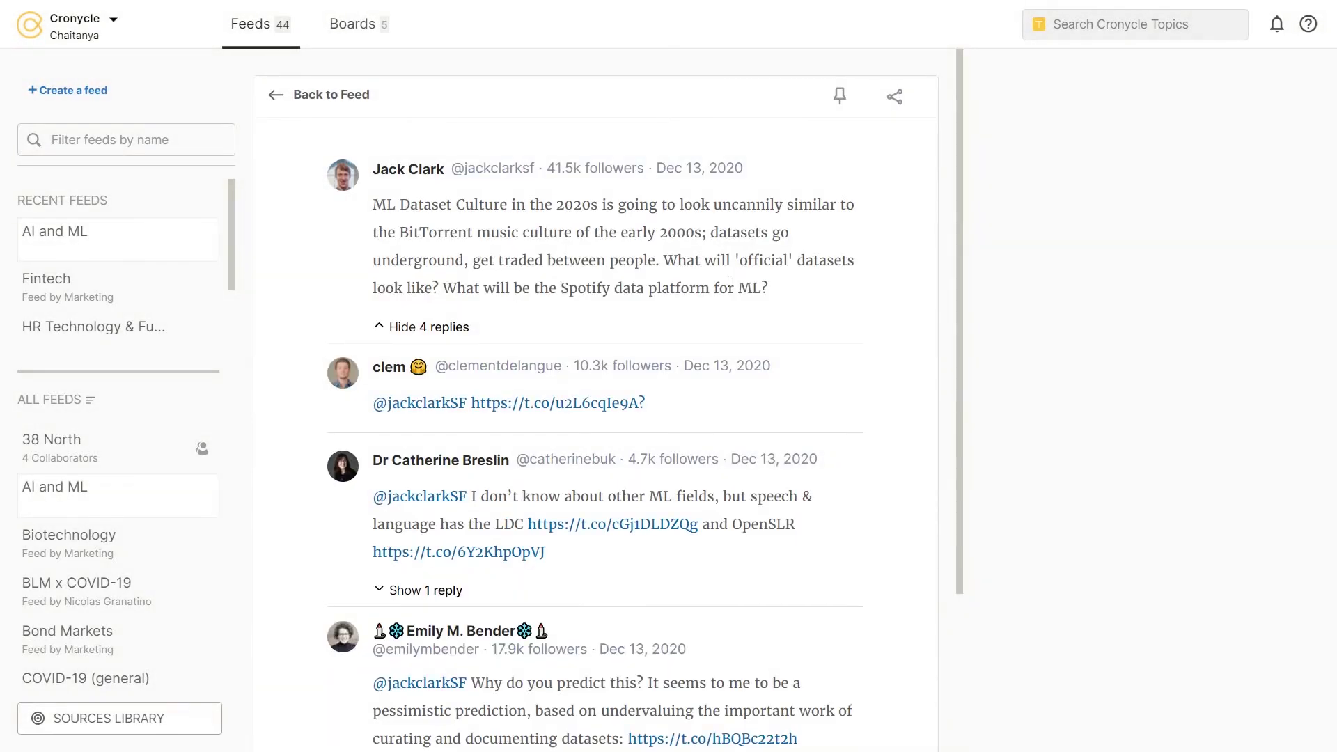
{"action": "scroll", "coordinate": [729, 283], "scroll_direction": "down", "scroll_amount": 3}
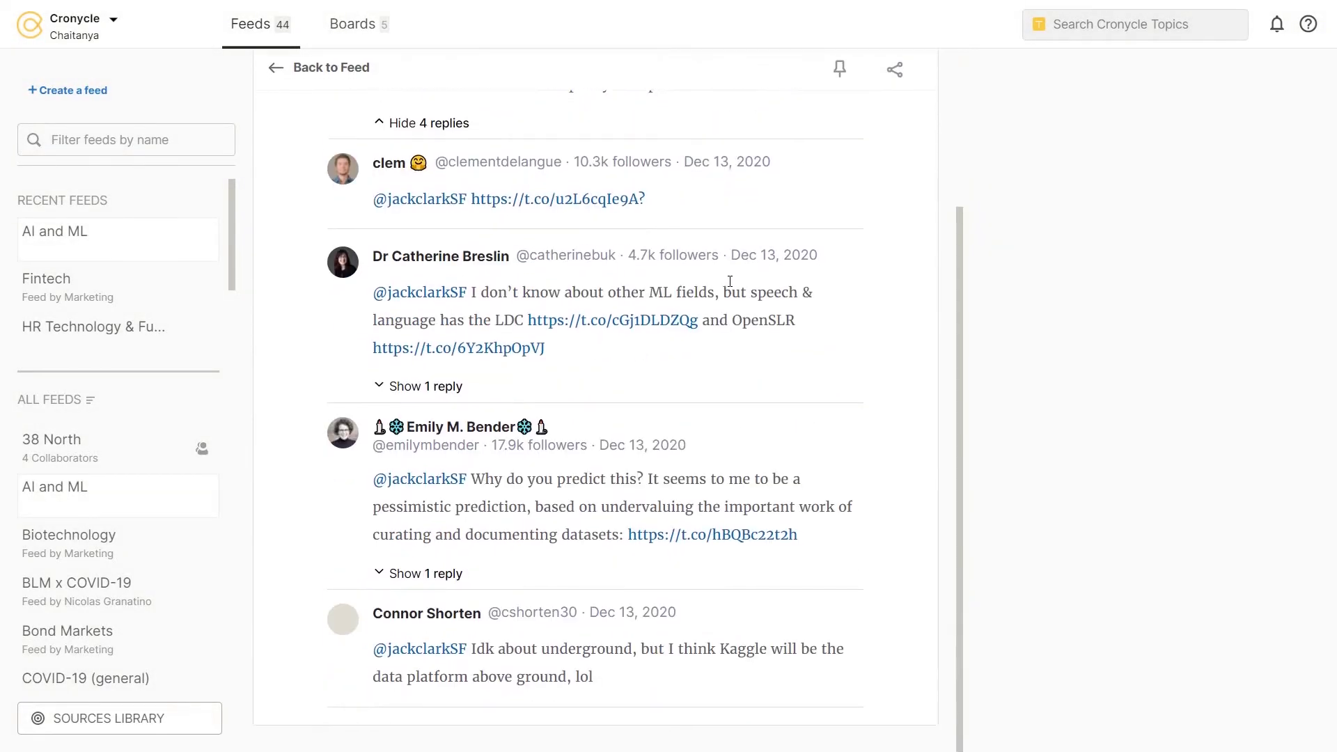
{"action": "scroll", "coordinate": [669, 352], "scroll_direction": "down", "scroll_amount": 2}
{"action": "scroll", "coordinate": [480, 418], "scroll_direction": "down", "scroll_amount": 1}
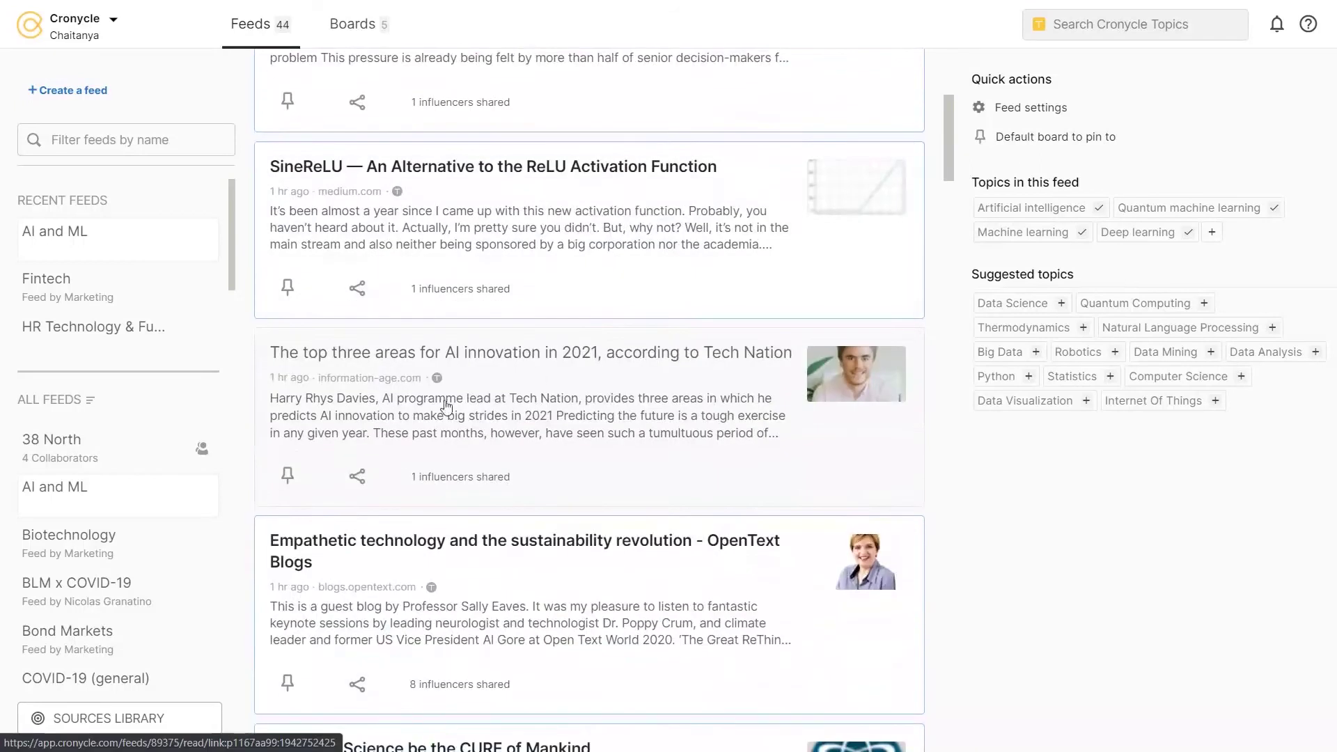
- Pin the top AI innovation areas article to the AI and ethics board, view it, then return to feeds
{"action": "left_click", "coordinate": [289, 477]}
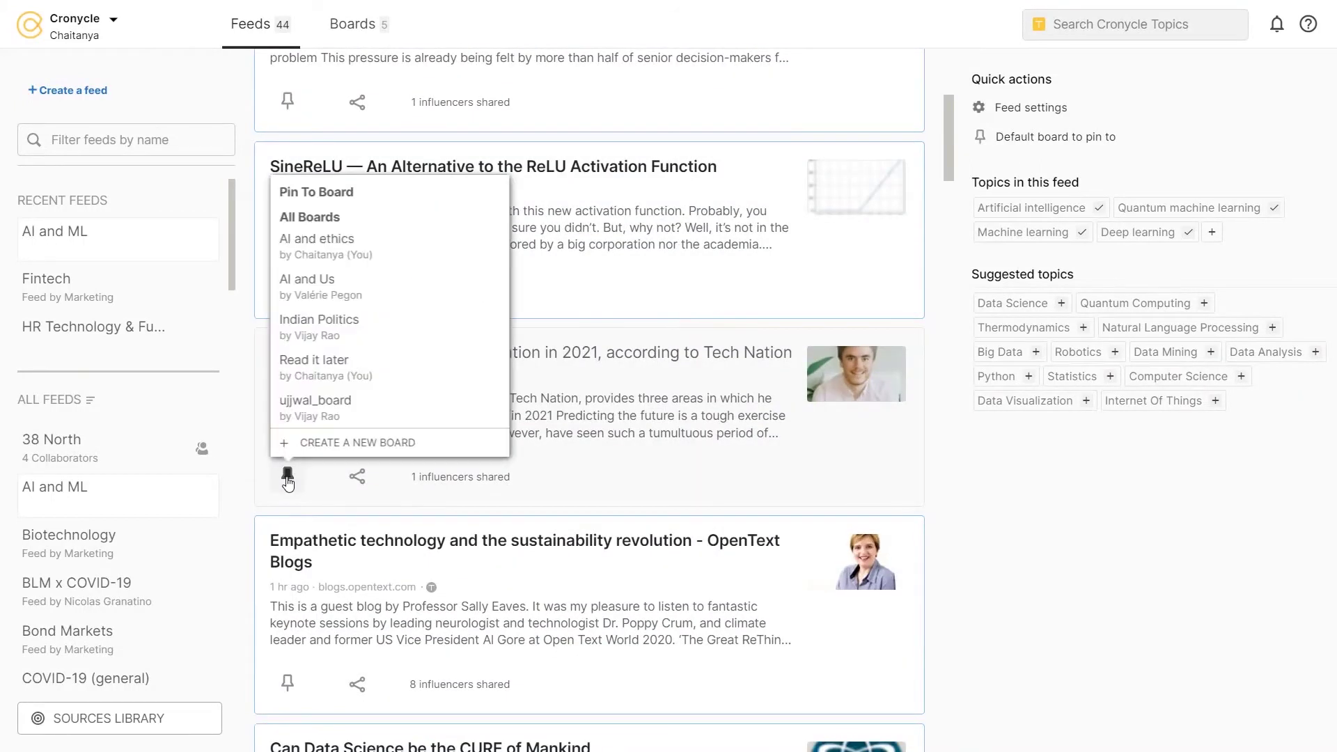
{"action": "left_click", "coordinate": [361, 260]}
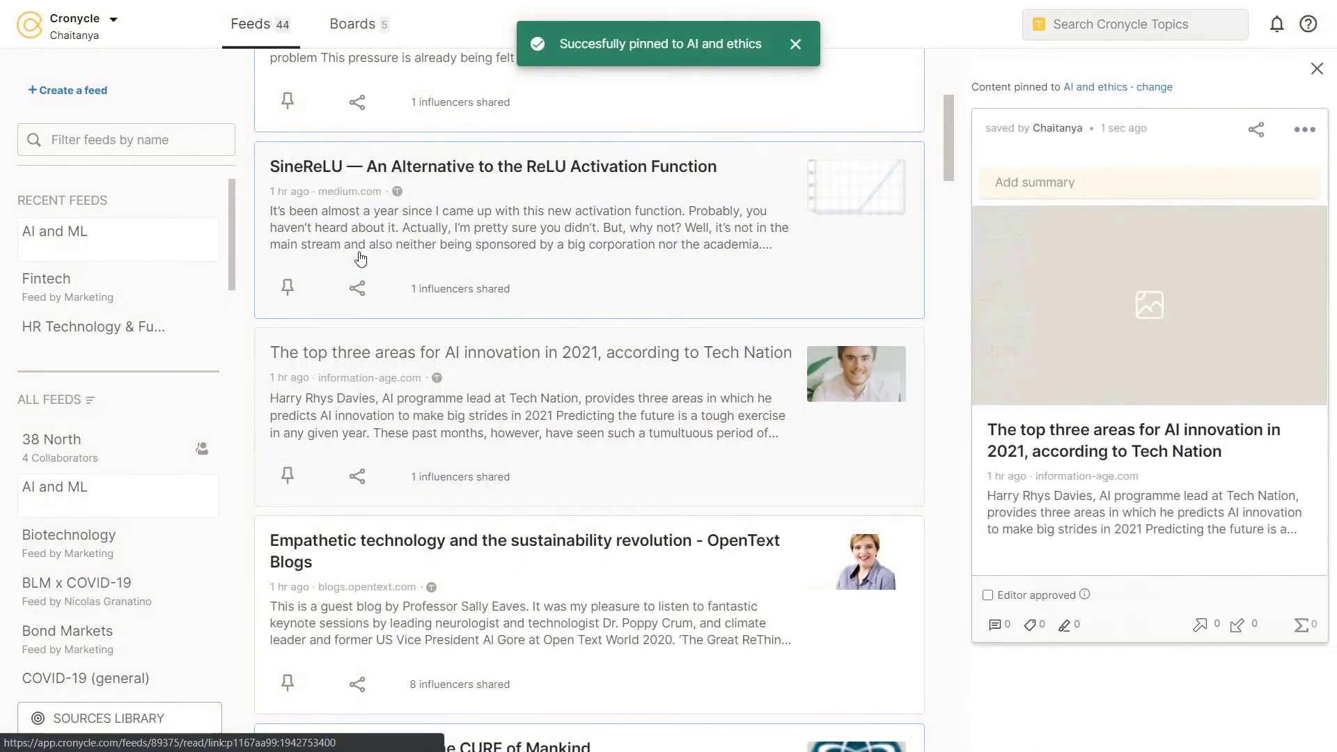
{"action": "left_click", "coordinate": [1096, 89]}
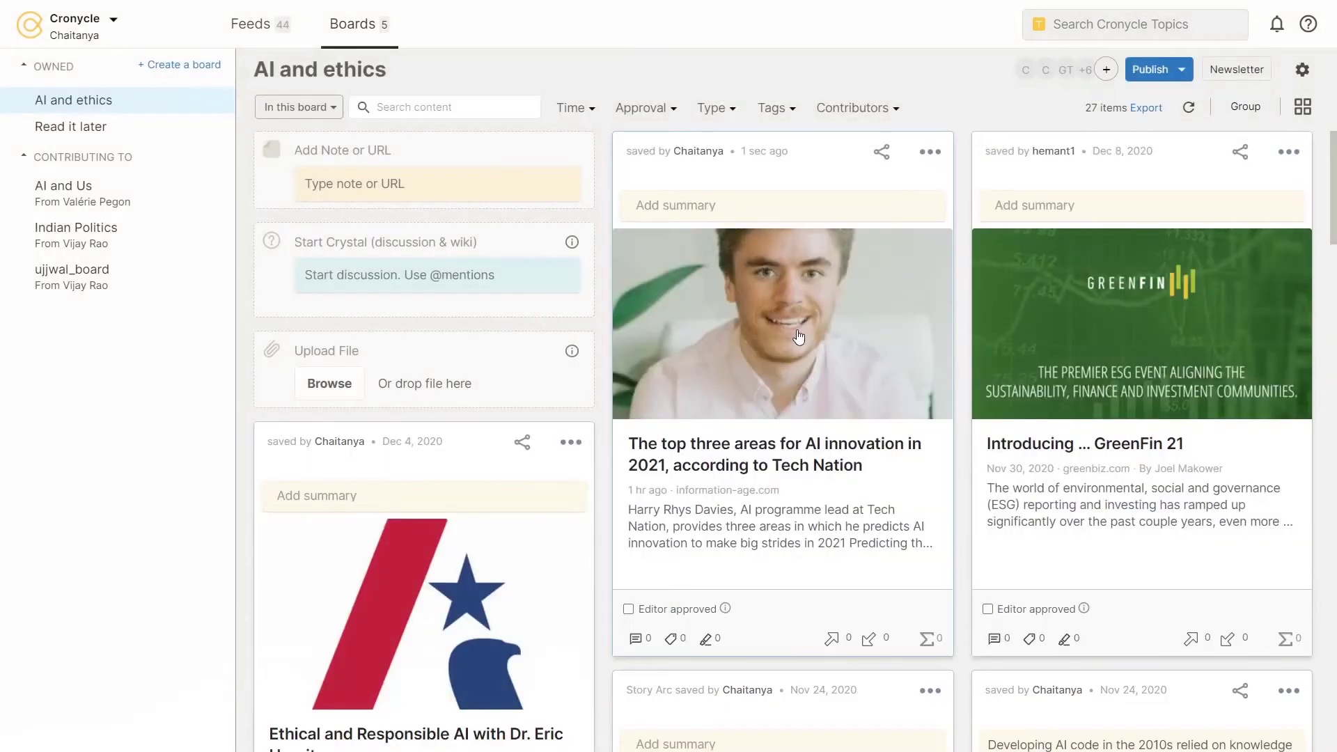
{"action": "left_click", "coordinate": [798, 336]}
{"action": "scroll", "coordinate": [798, 335], "scroll_direction": "down", "scroll_amount": 3}
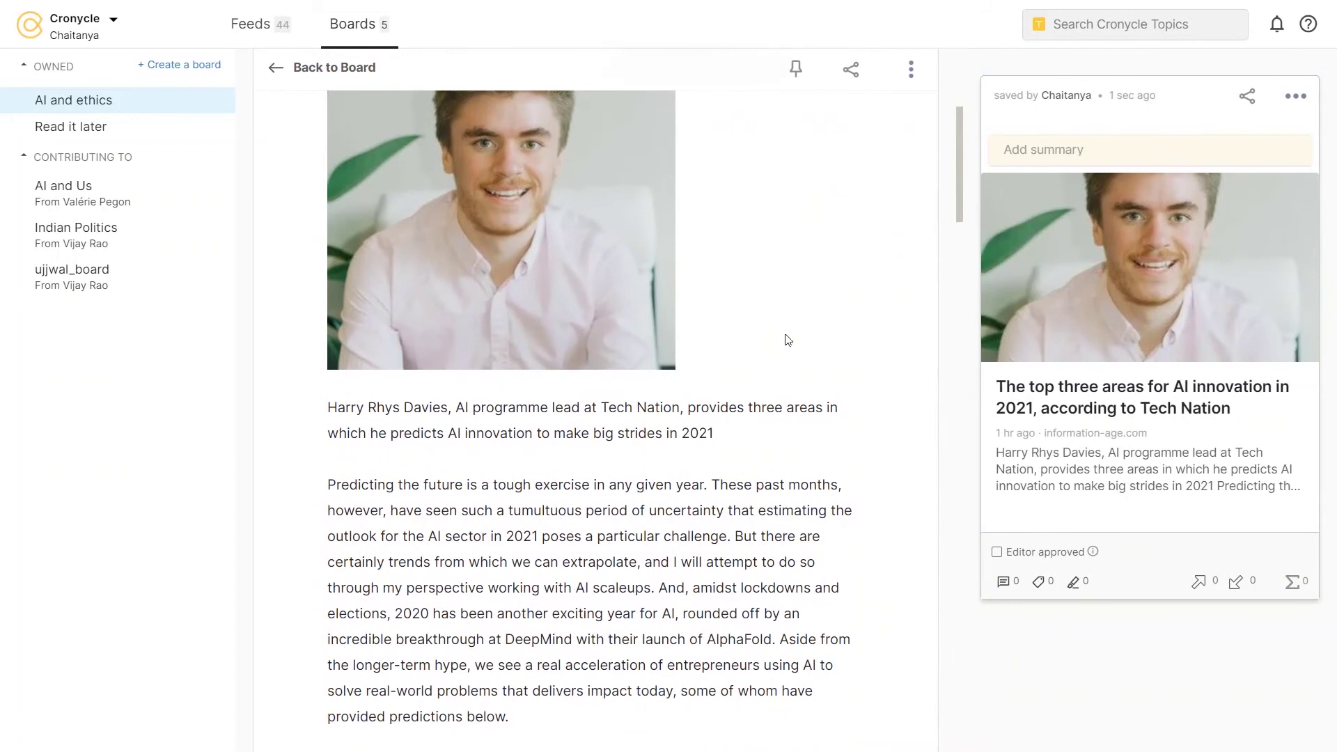
{"action": "left_click", "coordinate": [260, 32]}
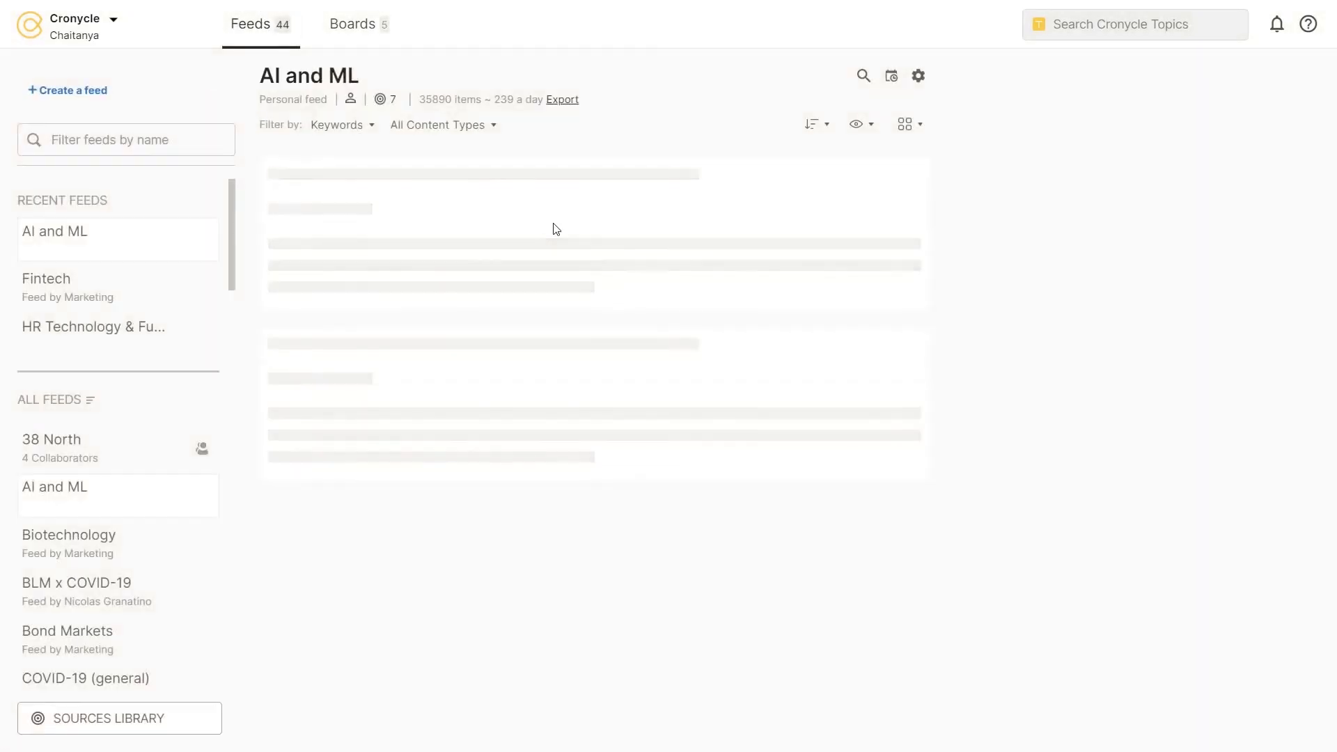
{"action": "scroll", "coordinate": [688, 312], "scroll_direction": "down", "scroll_amount": 1}
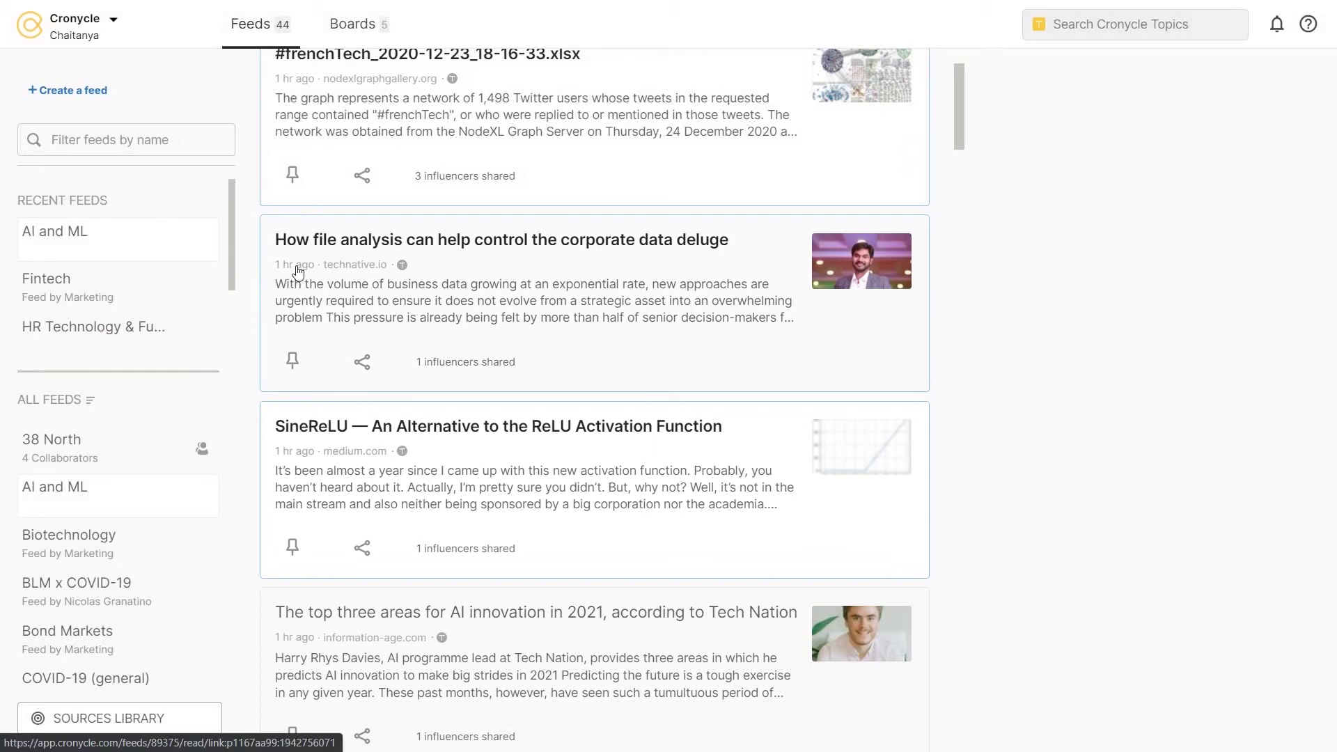
{"action": "left_click", "coordinate": [361, 268]}
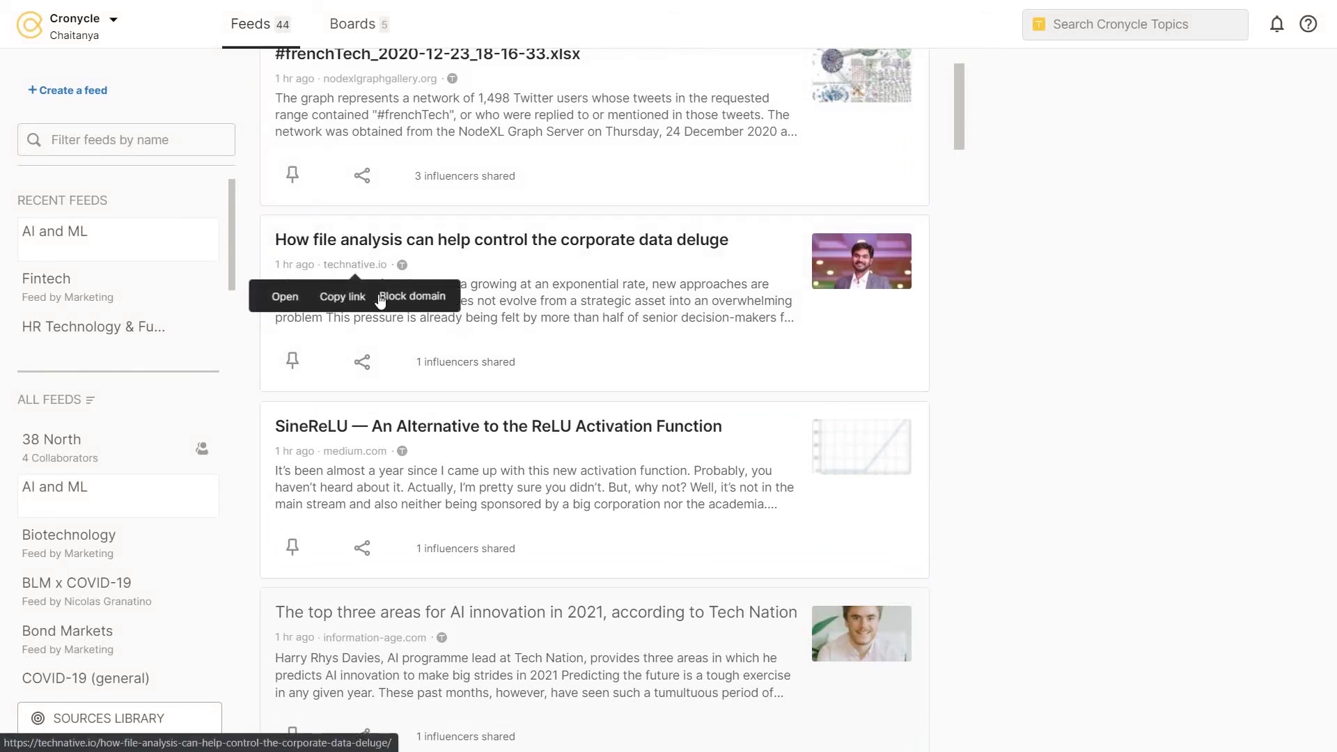
{"action": "scroll", "coordinate": [382, 300], "scroll_direction": "up", "scroll_amount": 1}
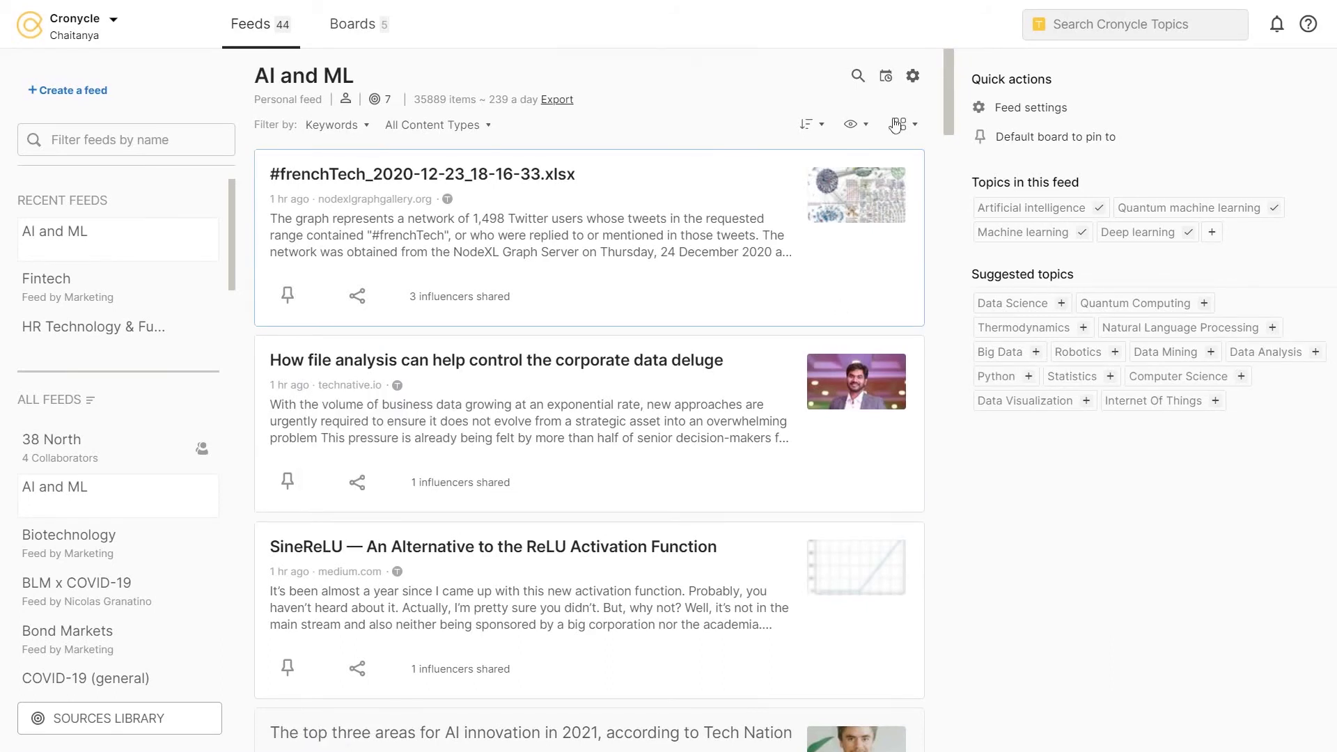
- Check the seven listed sources in the AI and ML feed settings without adding any, then return to the feed
{"action": "left_click", "coordinate": [913, 76]}
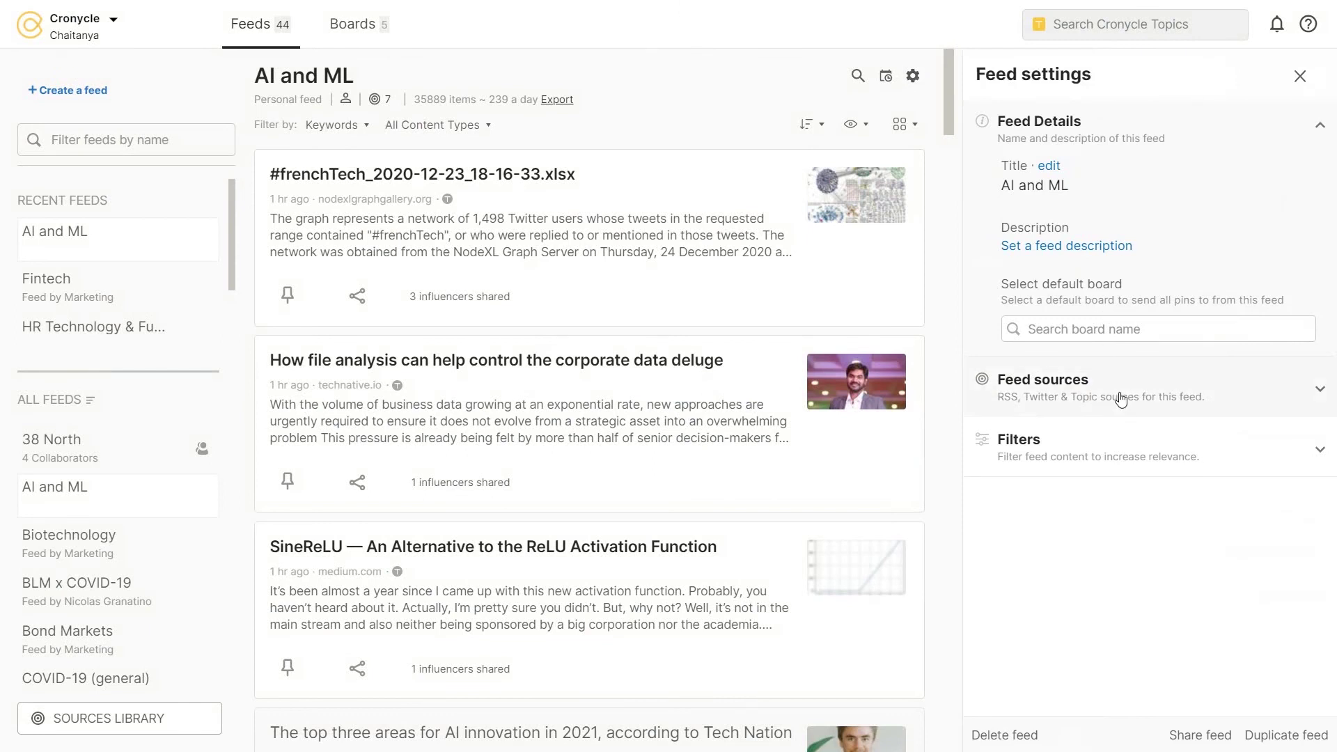
{"action": "left_click", "coordinate": [1121, 399]}
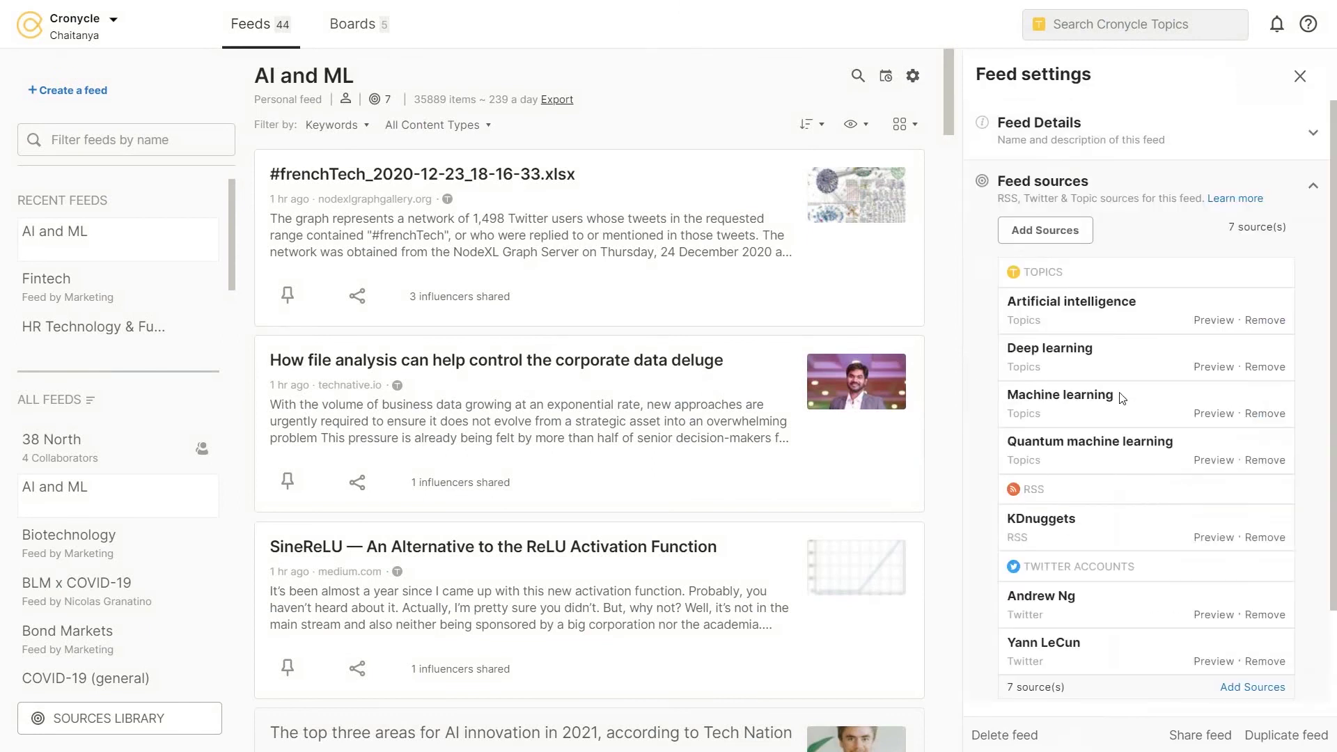
{"action": "left_click", "coordinate": [1071, 232]}
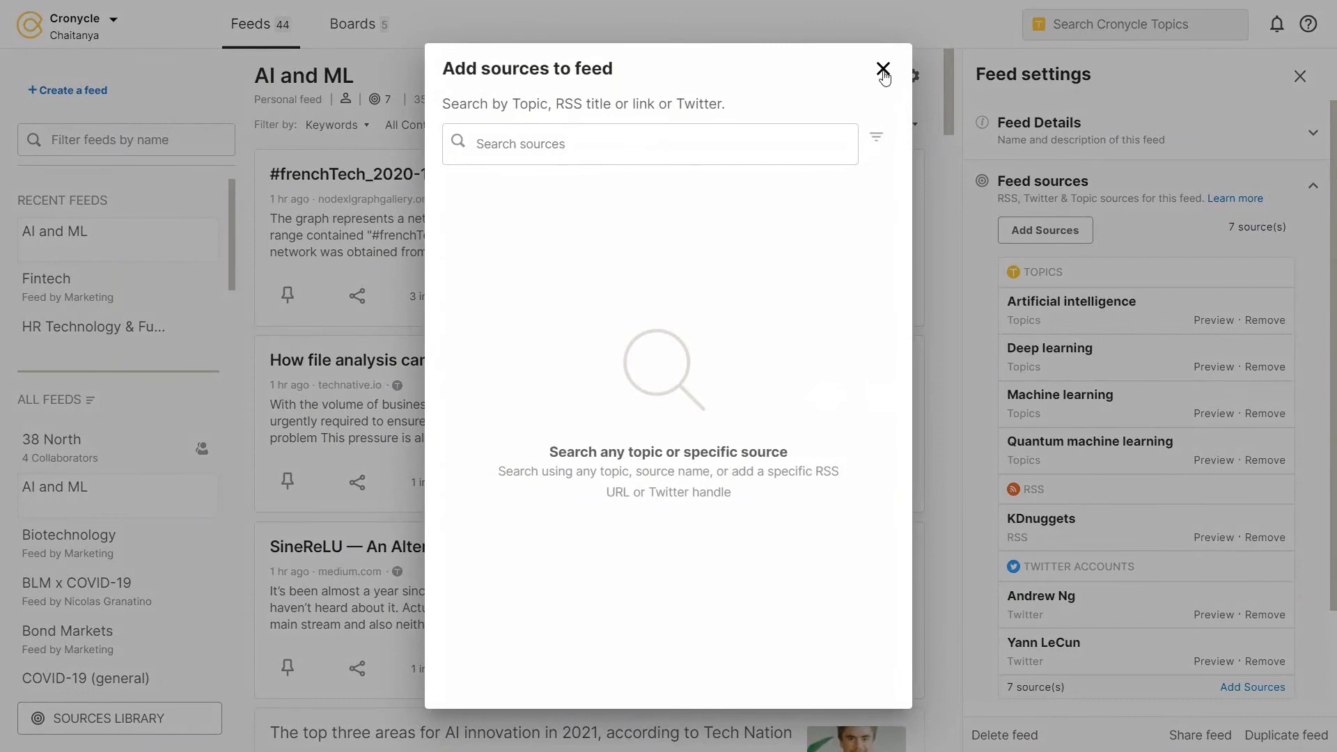
{"action": "left_click", "coordinate": [883, 70]}
{"action": "left_click", "coordinate": [1300, 76]}
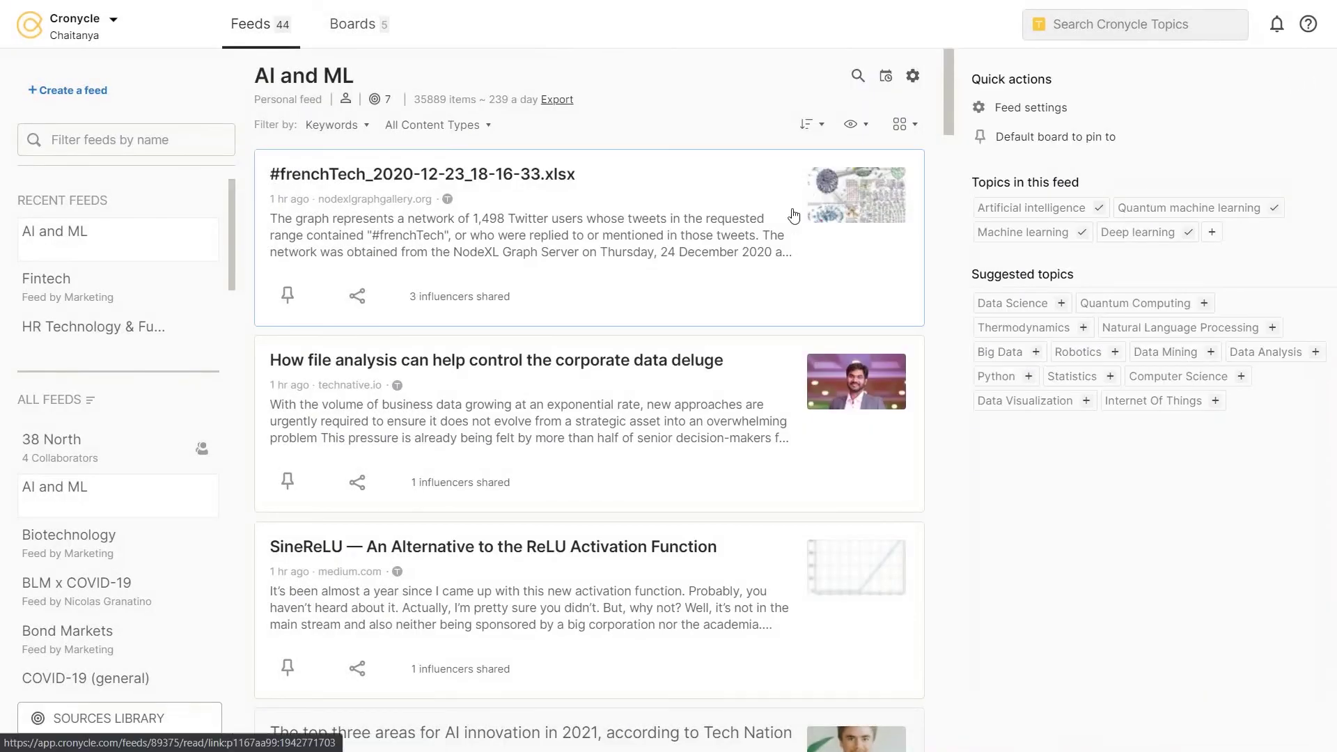
{"action": "left_click", "coordinate": [463, 303]}
{"action": "scroll", "coordinate": [502, 402], "scroll_direction": "down", "scroll_amount": 2}
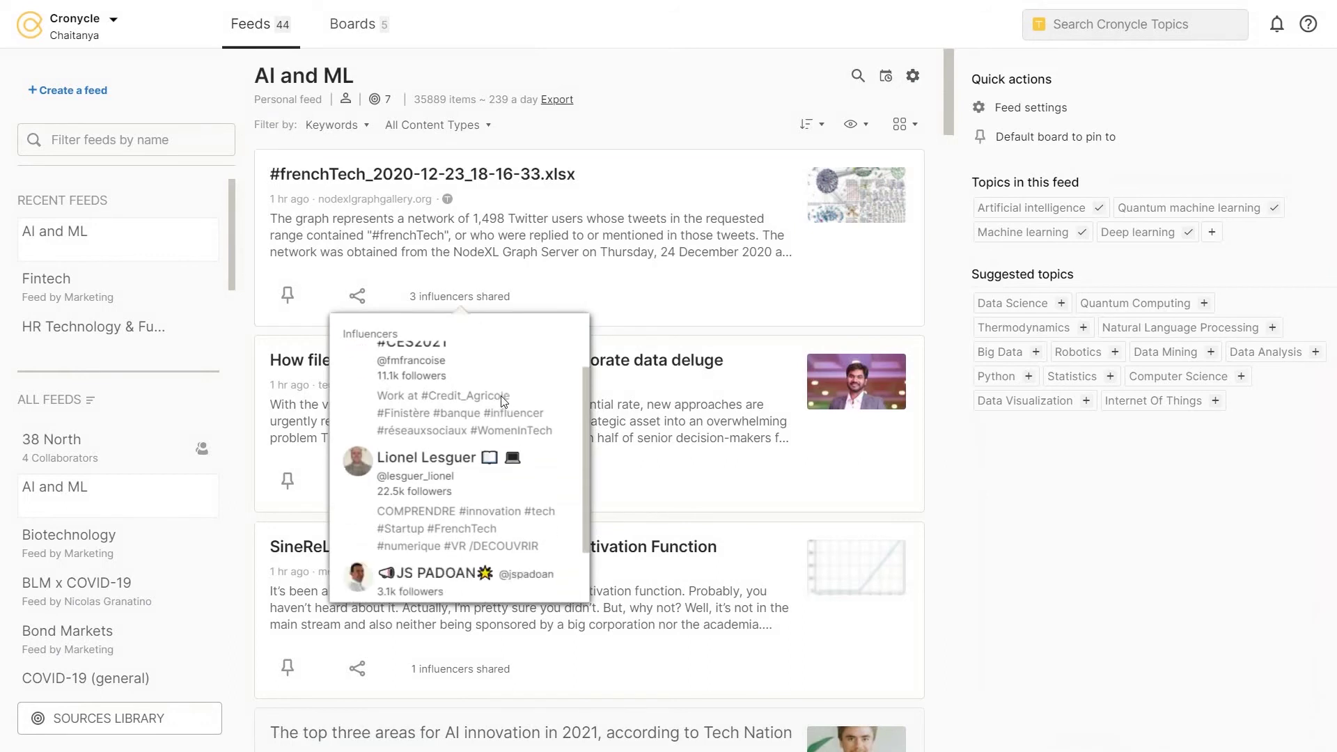
{"action": "scroll", "coordinate": [502, 402], "scroll_direction": "down", "scroll_amount": 1}
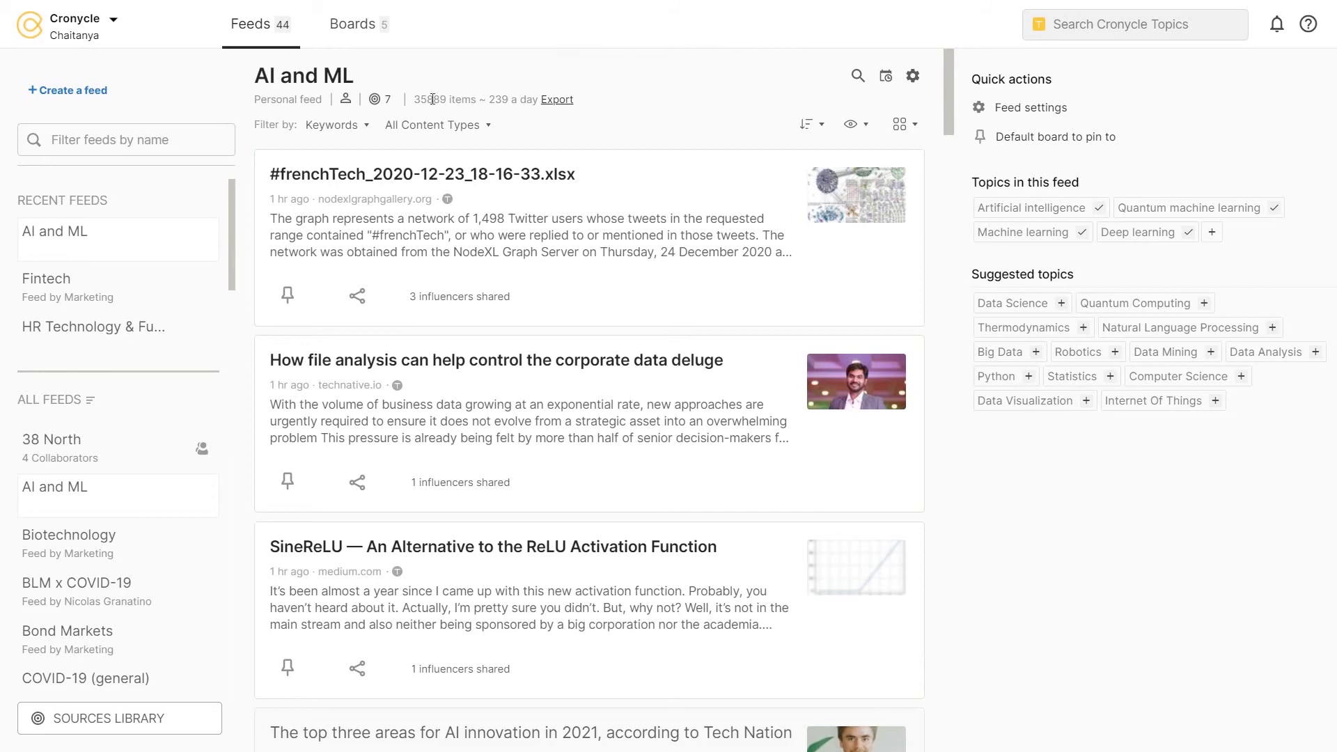
{"action": "left_click", "coordinate": [346, 126]}
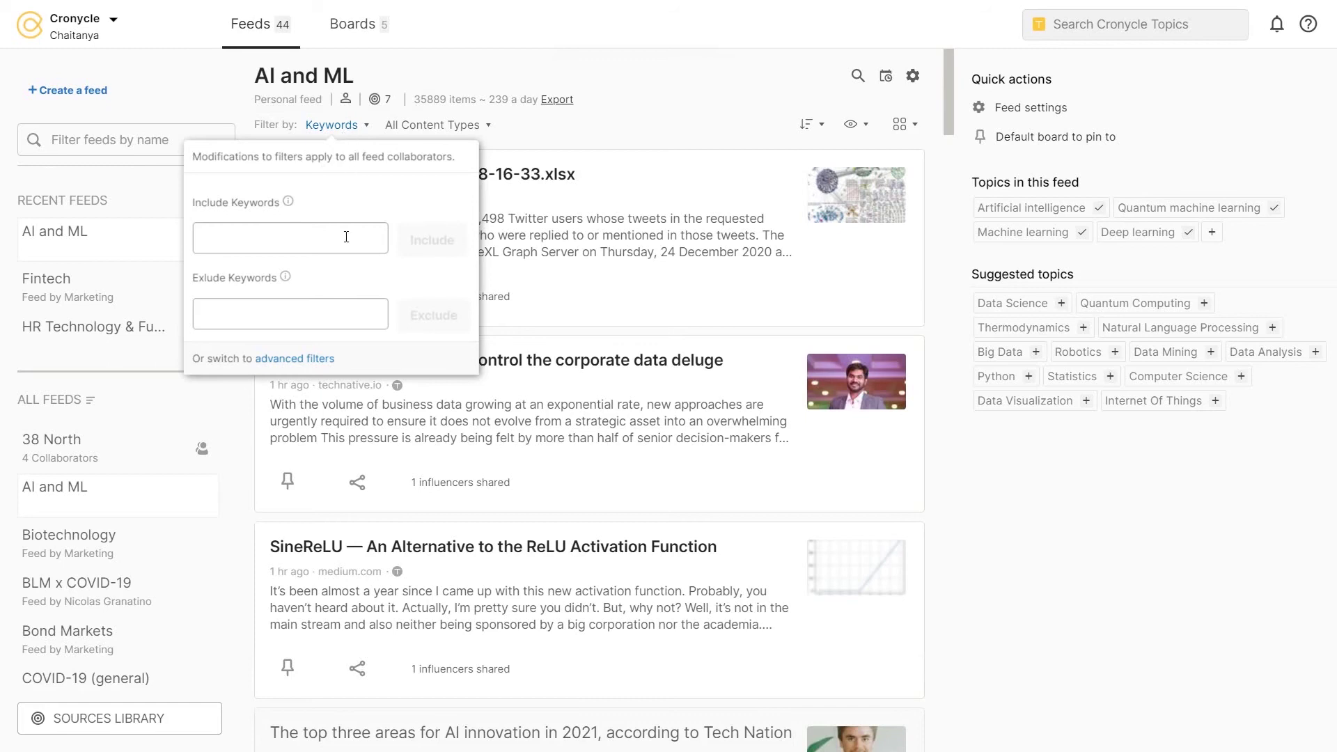
{"action": "left_click", "coordinate": [316, 361]}
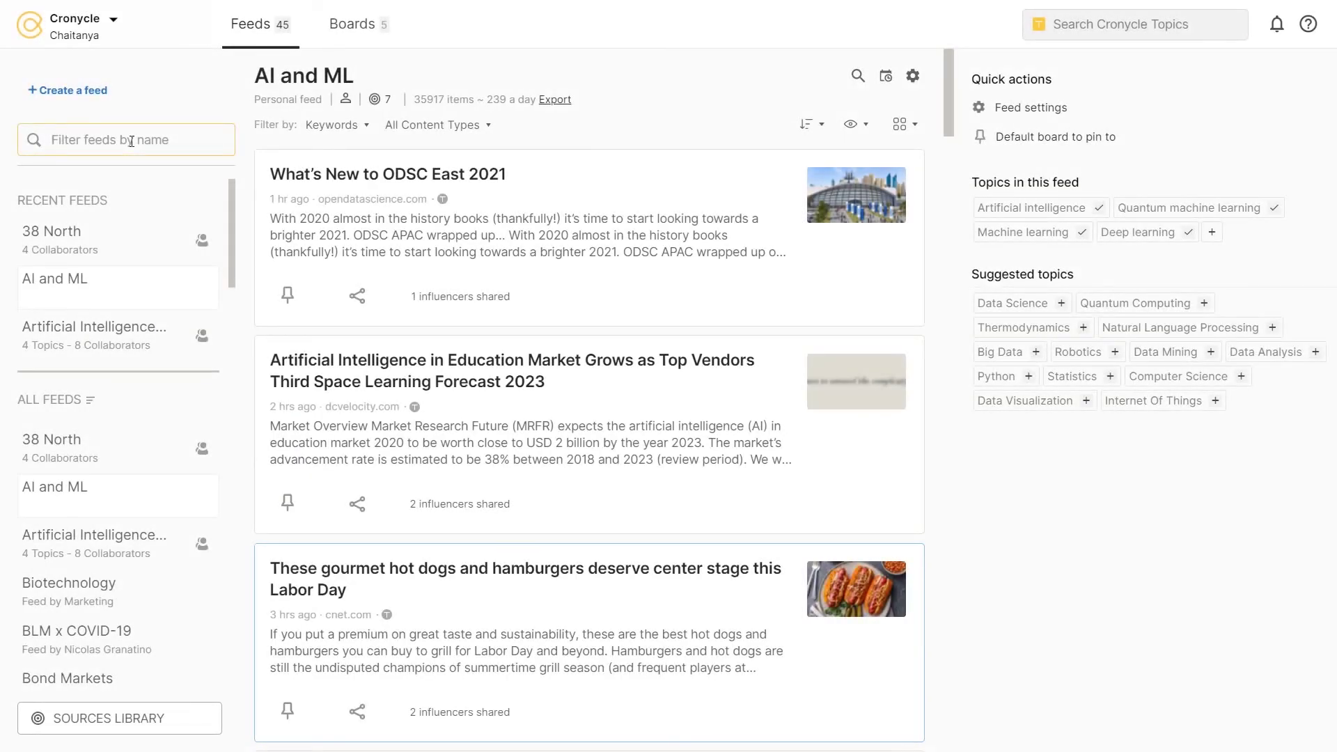
{"action": "type", "text": "news"}
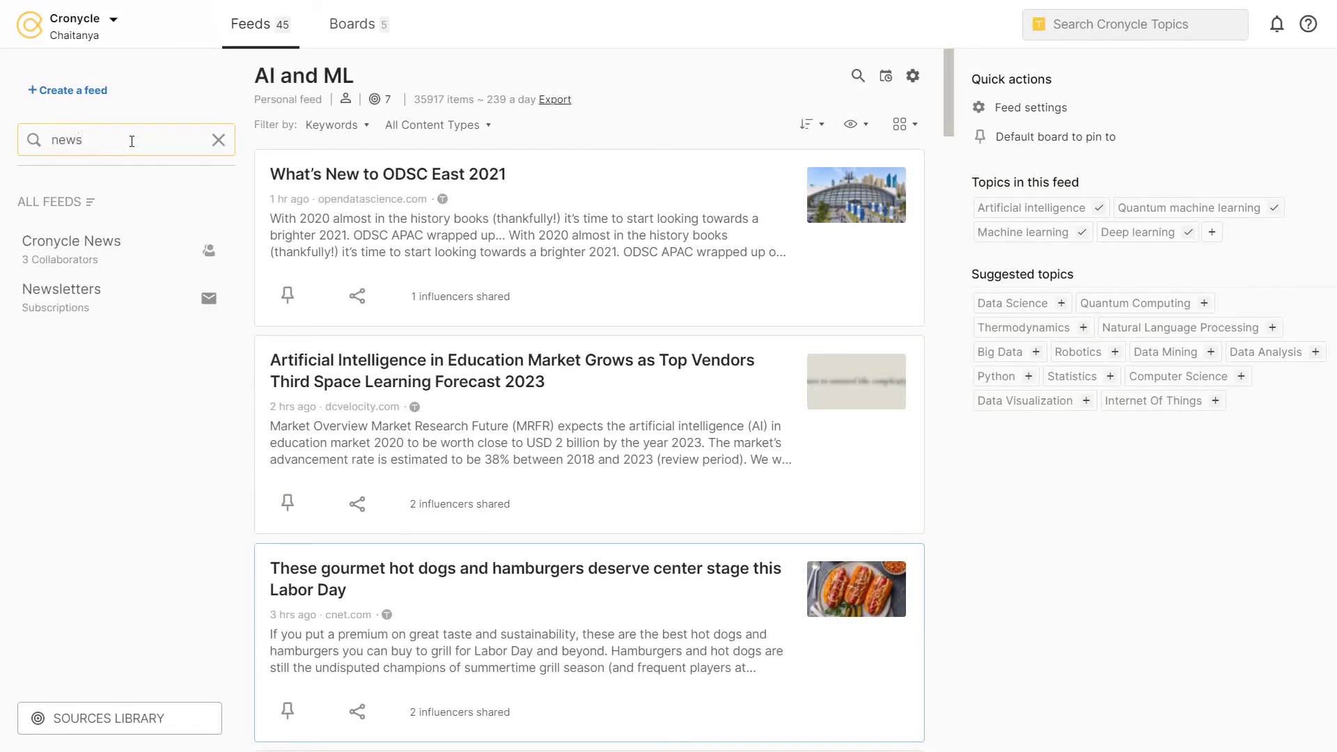
- From the Newsletters feed's Subscribe panel, copy Cronycle's newsletter subscription email address
{"action": "left_click", "coordinate": [126, 305]}
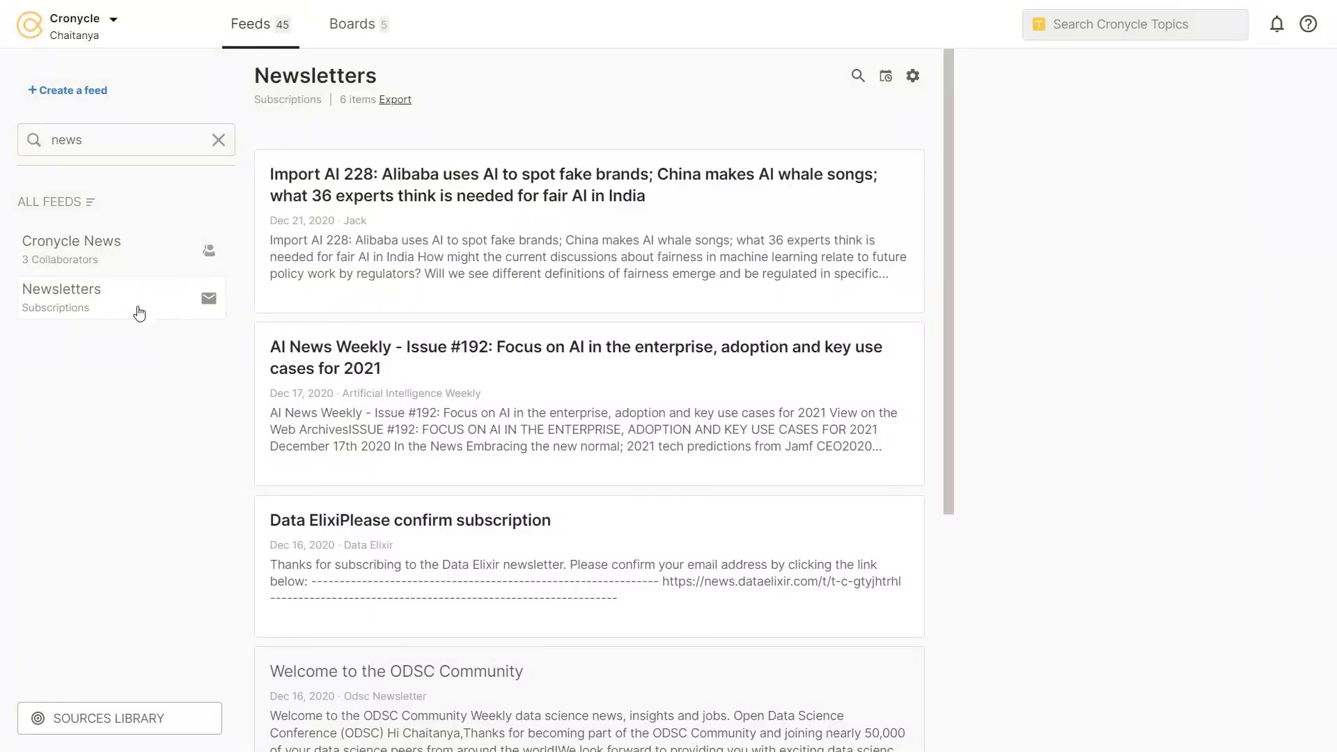
{"action": "left_click", "coordinate": [91, 94]}
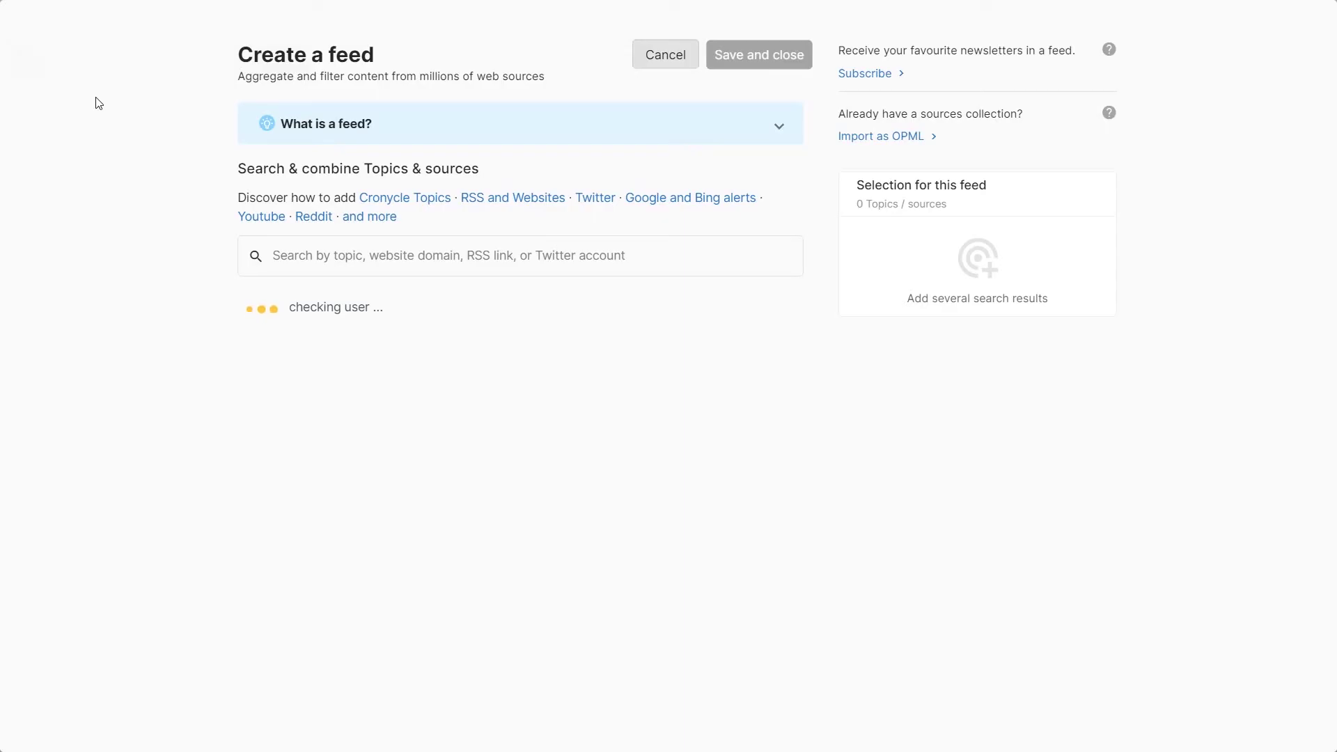
{"action": "left_click", "coordinate": [887, 76]}
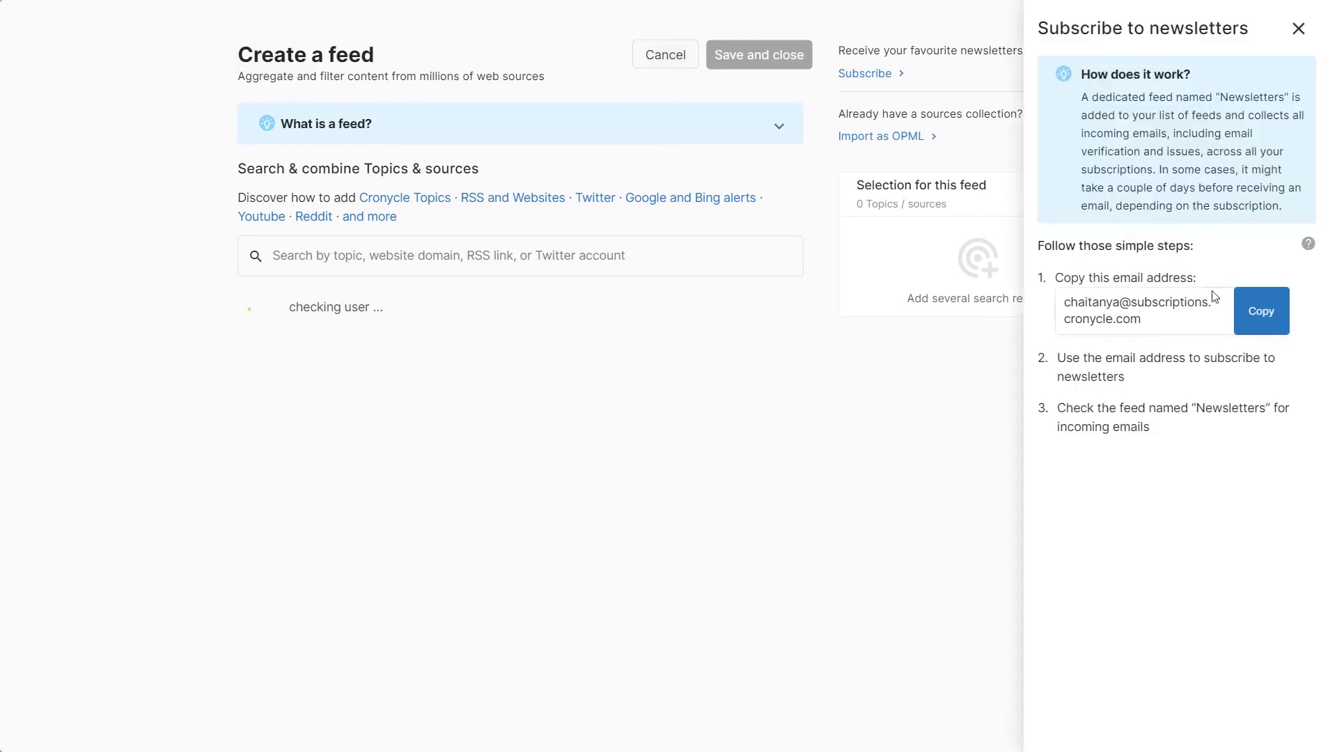
{"action": "left_click", "coordinate": [1250, 323]}
{"action": "left_click", "coordinate": [1251, 322]}
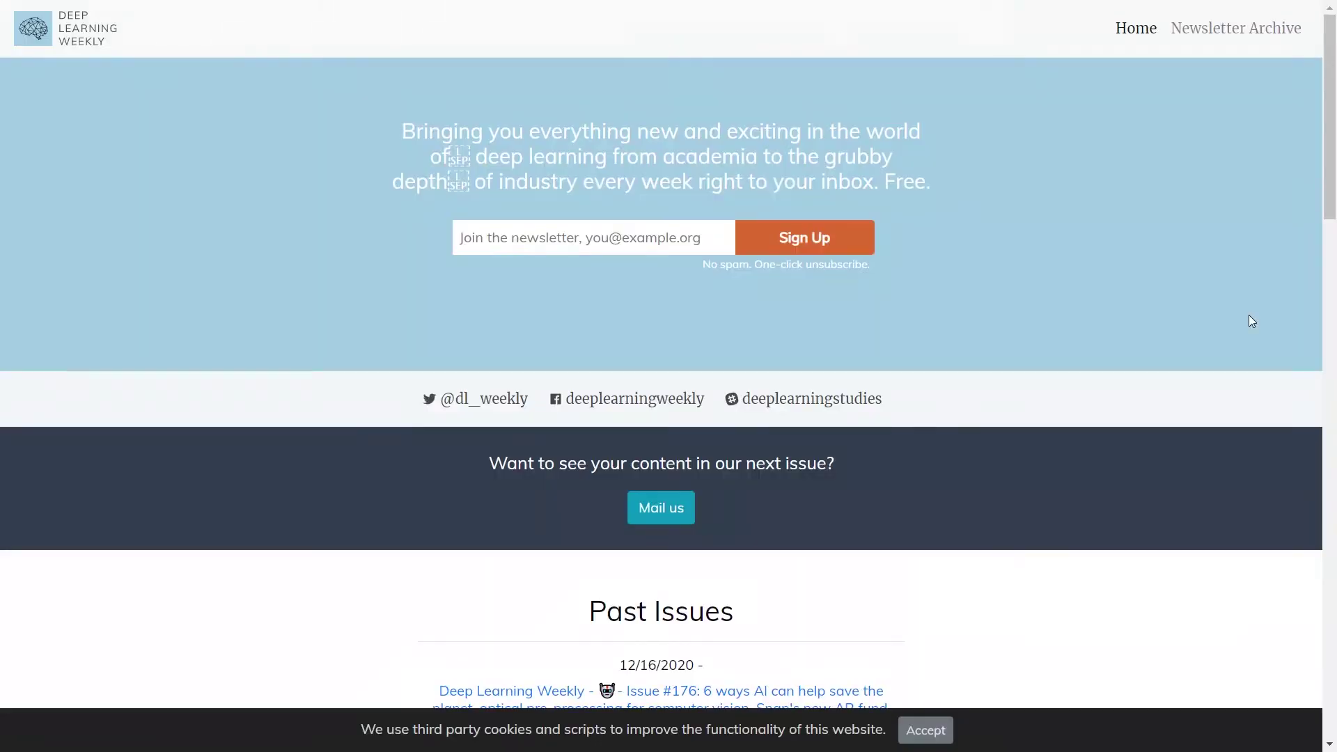
- Paste the Cronycle address into Deep Learning Weekly's sign-up form and subscribe, passing reCAPTCHA
{"action": "left_click", "coordinate": [670, 228]}
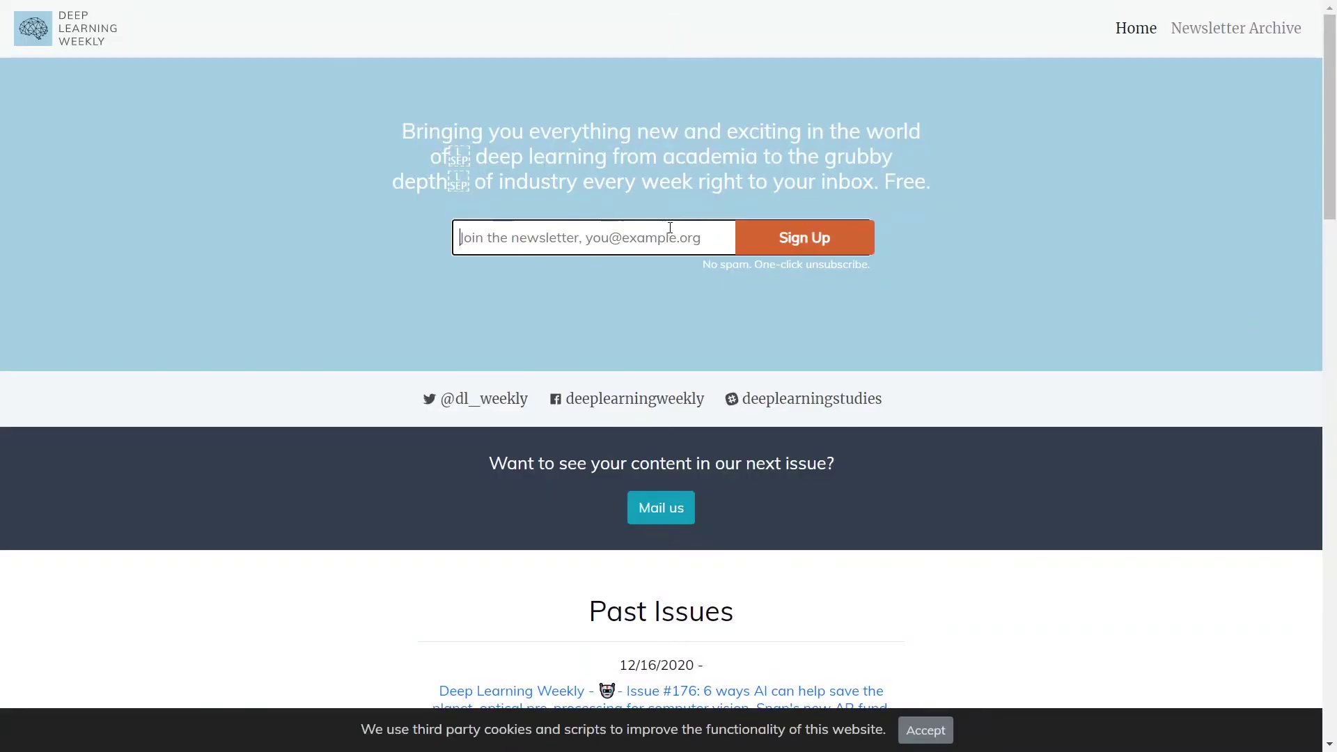
{"action": "right_click", "coordinate": [670, 239]}
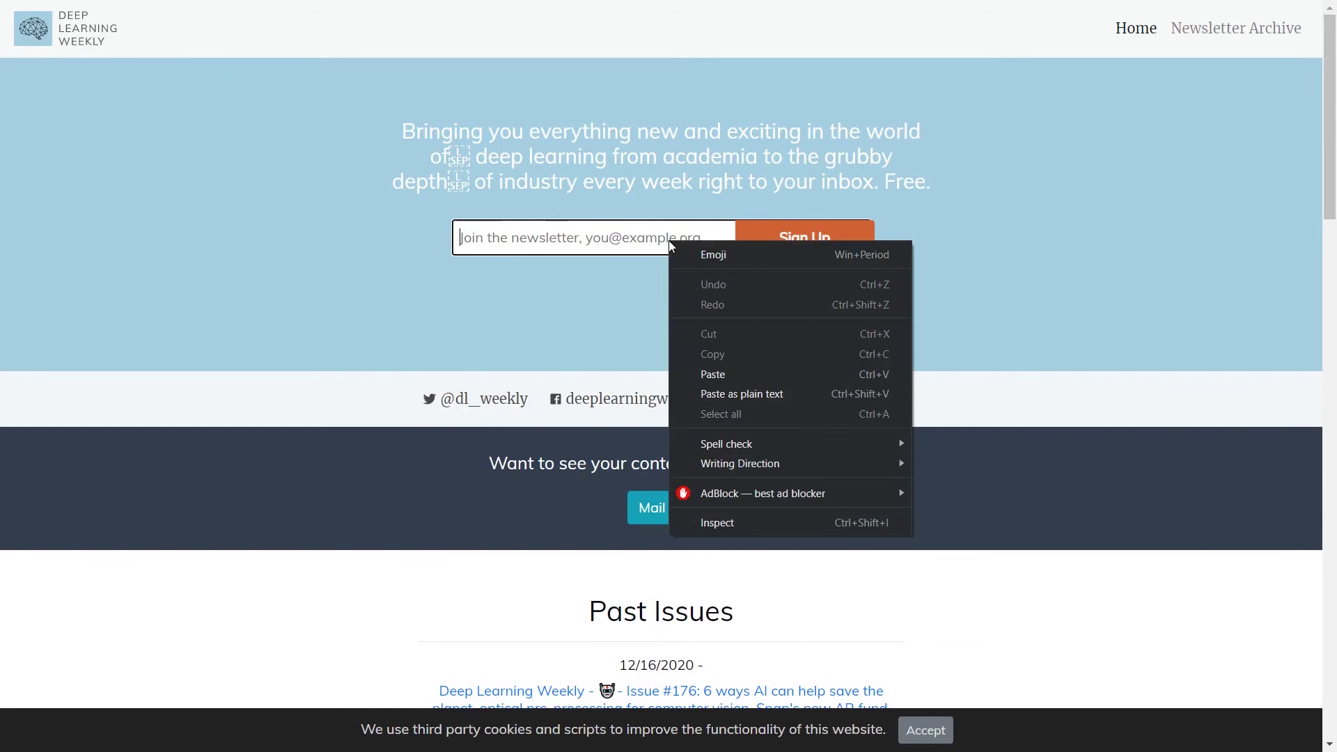
{"action": "left_click", "coordinate": [712, 373]}
{"action": "left_click", "coordinate": [791, 250]}
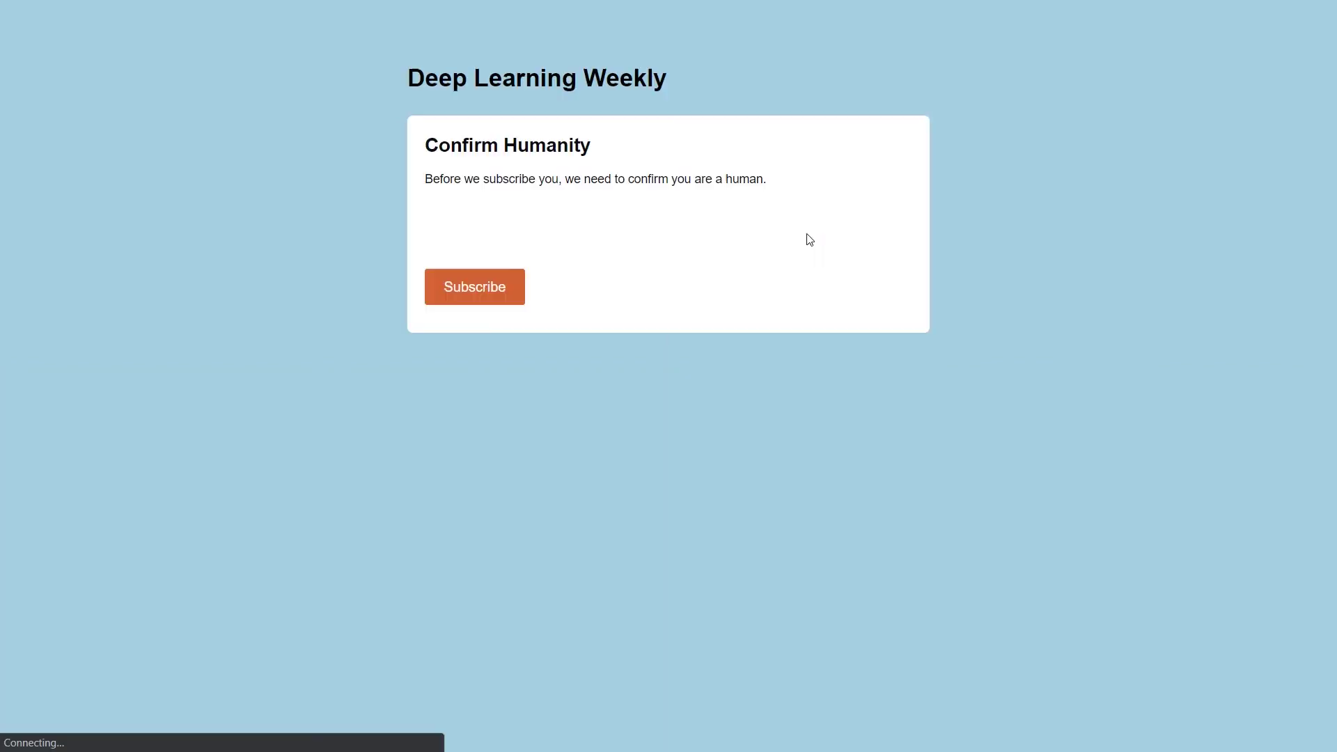
{"action": "left_click", "coordinate": [456, 270]}
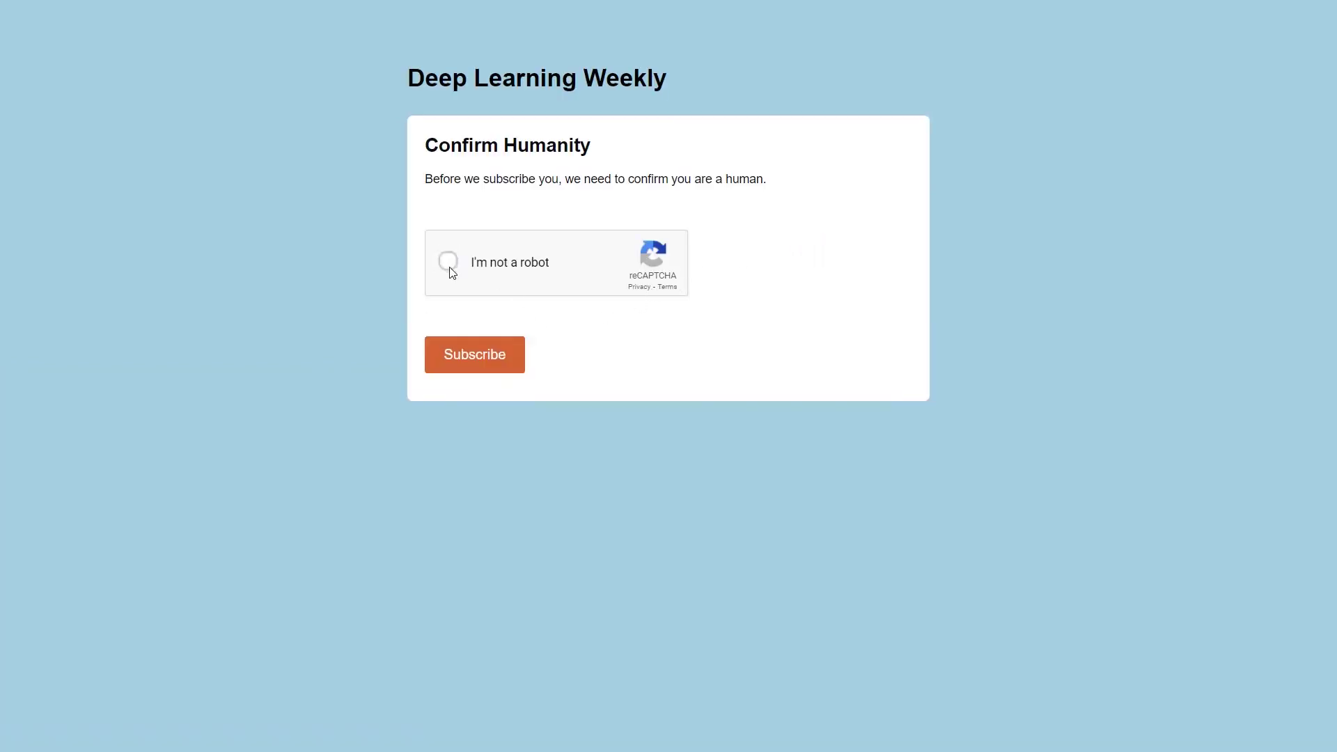
{"action": "left_click", "coordinate": [498, 357]}
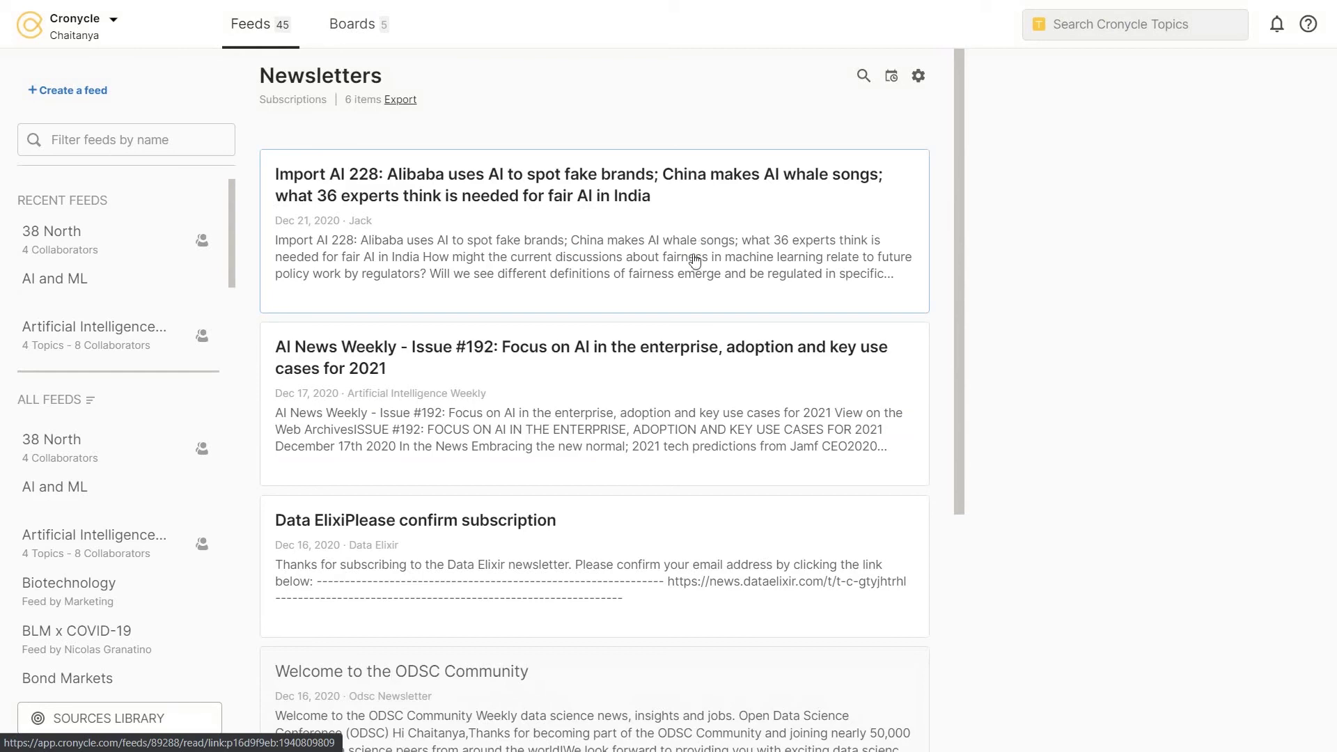
- Open the AI News Weekly Issue #192 card in the Newsletters feed
{"action": "left_click", "coordinate": [639, 380]}
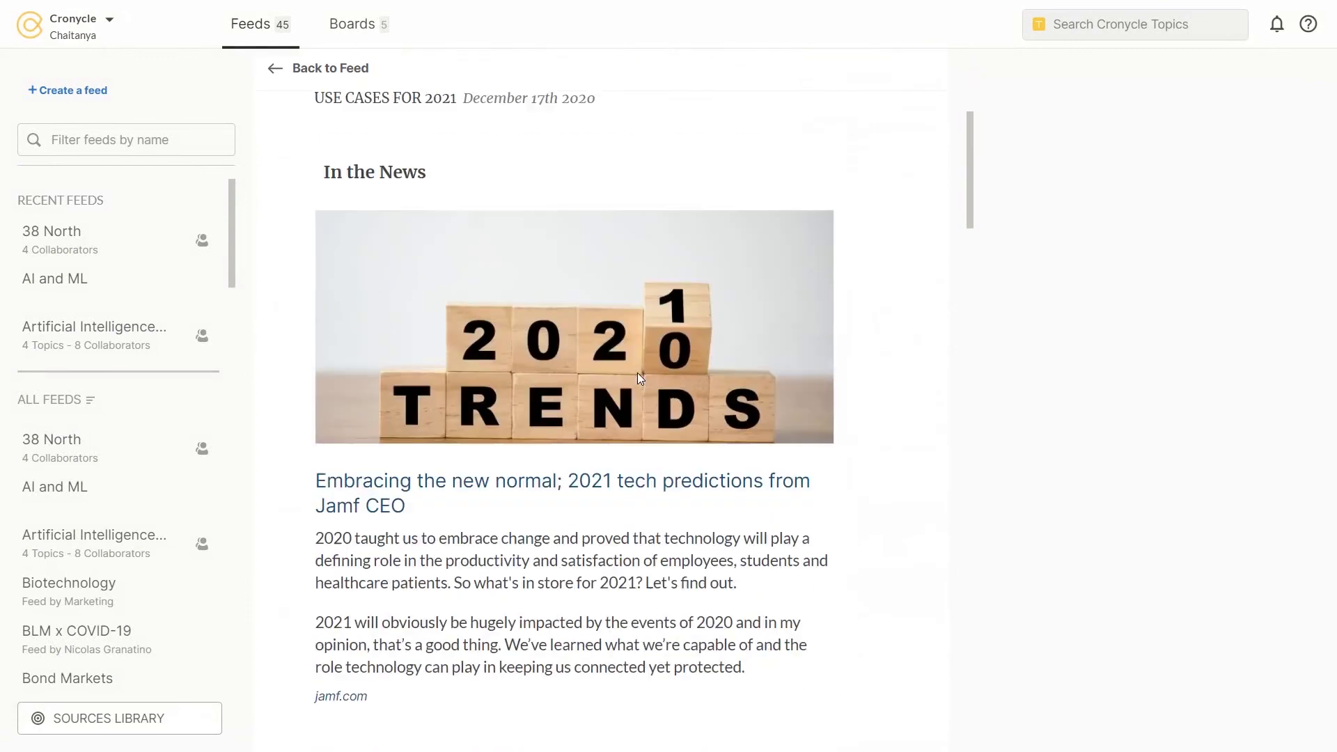
{"action": "scroll", "coordinate": [638, 377], "scroll_direction": "down", "scroll_amount": 3}
{"action": "scroll", "coordinate": [639, 377], "scroll_direction": "down", "scroll_amount": 5}
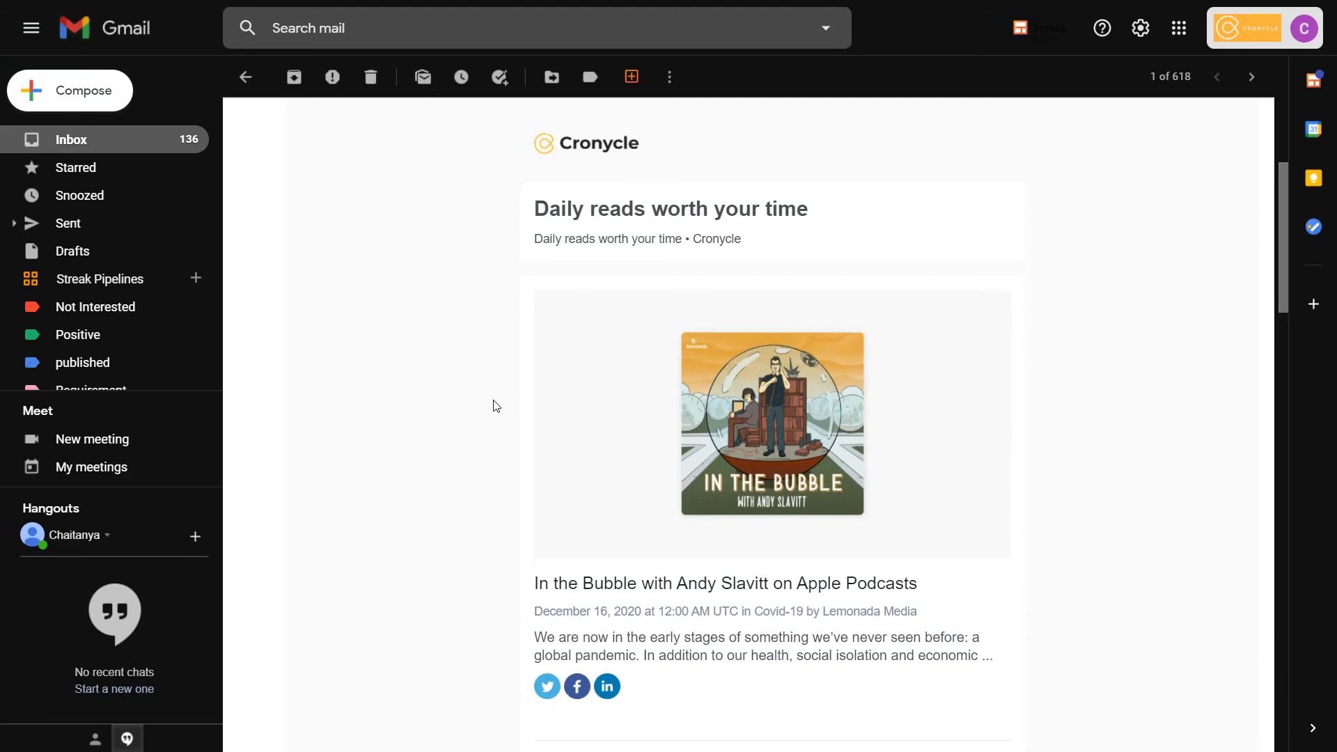
{"action": "scroll", "coordinate": [496, 405], "scroll_direction": "down", "scroll_amount": 2}
{"action": "scroll", "coordinate": [495, 406], "scroll_direction": "down", "scroll_amount": 2}
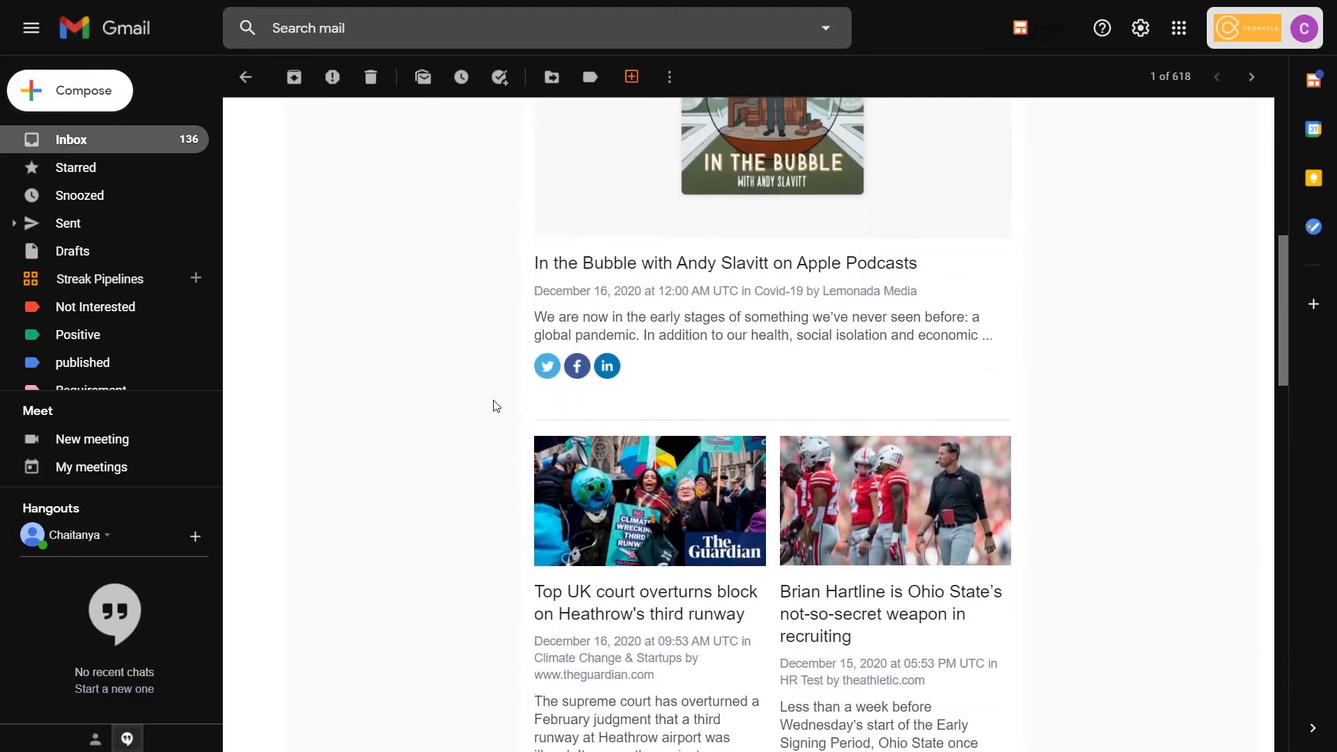
{"action": "scroll", "coordinate": [495, 405], "scroll_direction": "down", "scroll_amount": 1}
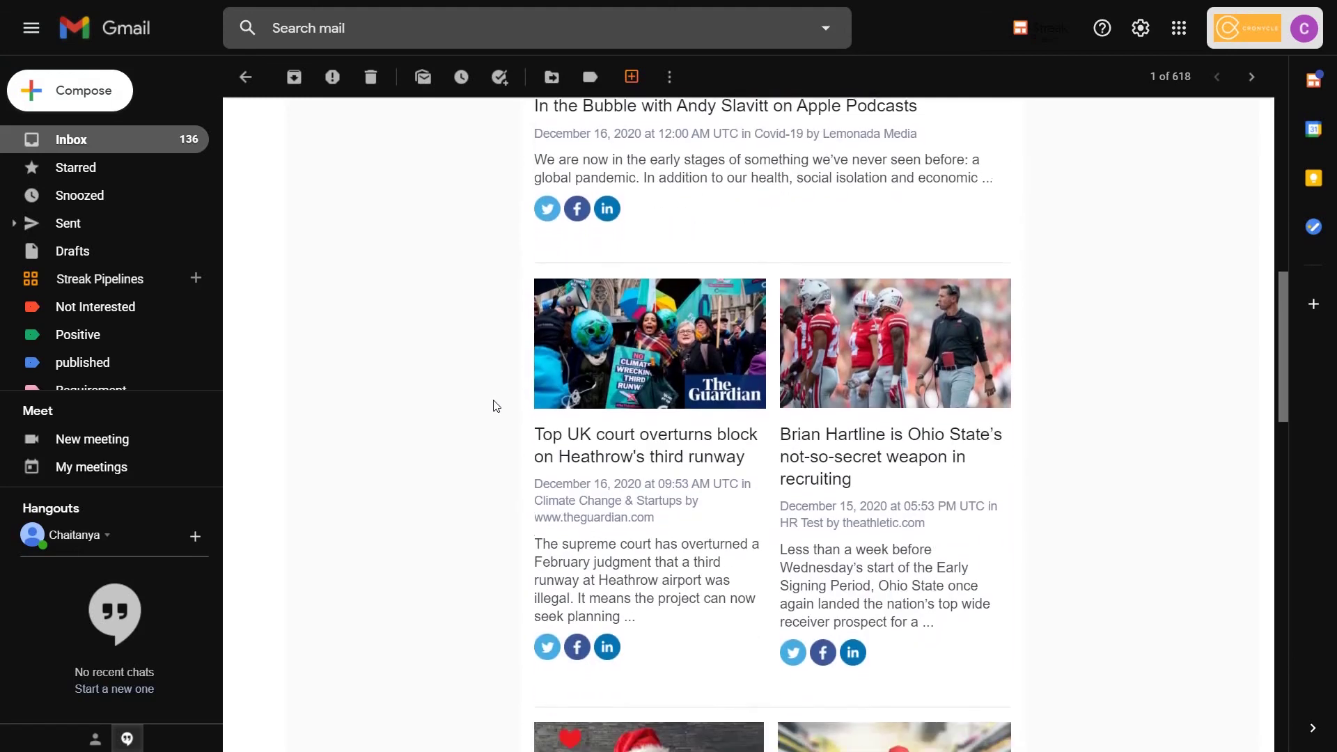
{"action": "scroll", "coordinate": [496, 405], "scroll_direction": "down", "scroll_amount": 2}
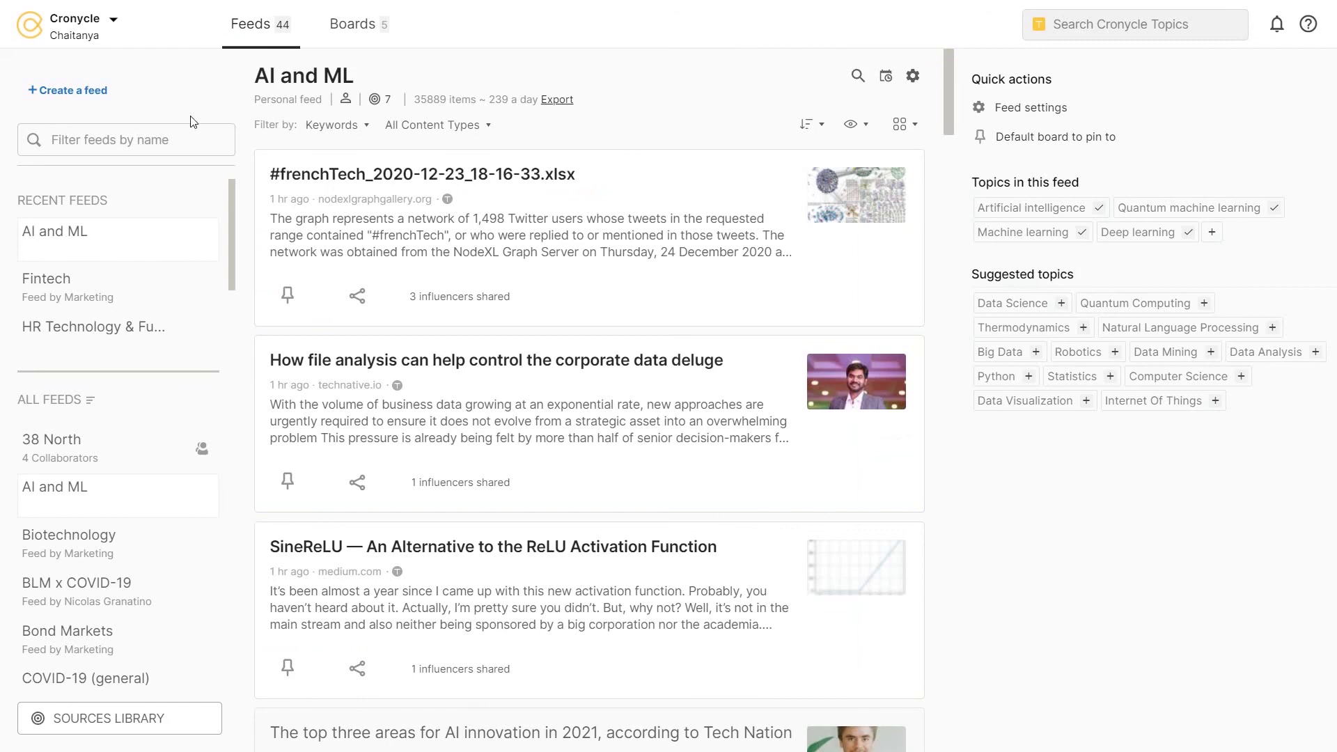
- Choose My Account from the Cronycle account dropdown
{"action": "left_click", "coordinate": [94, 21]}
{"action": "left_click", "coordinate": [168, 189]}
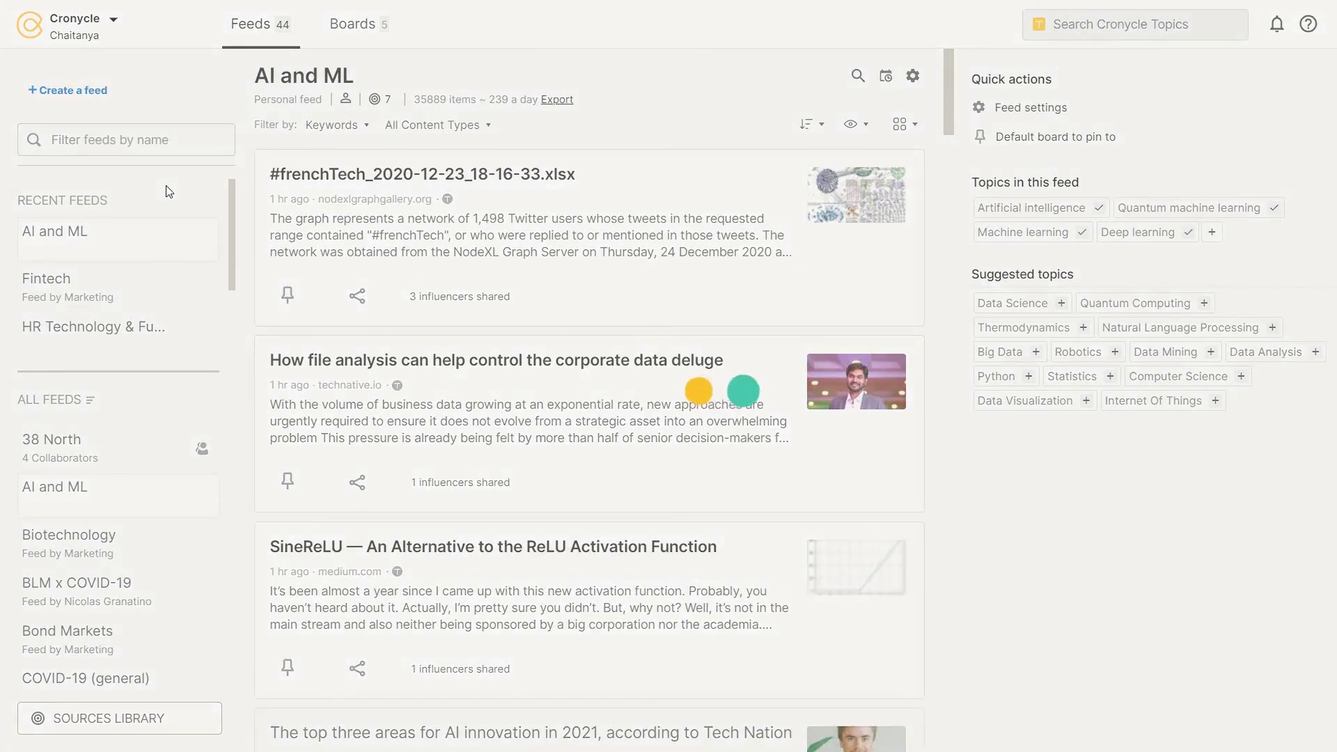